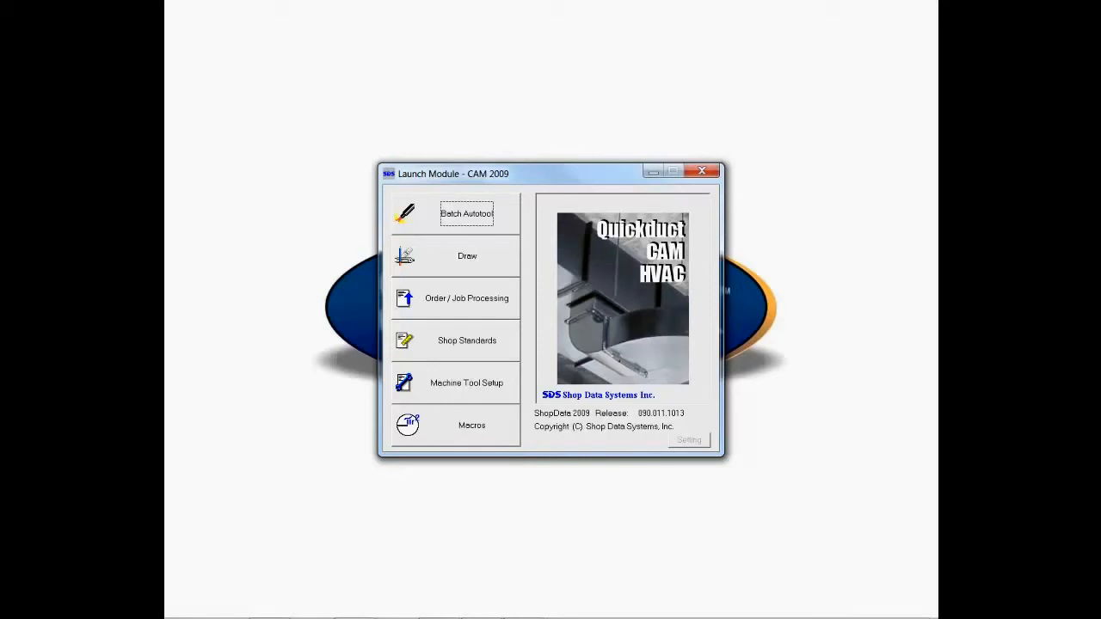
Step: Start a DXF import in Batch Autotool and add the DXF files from the Sample DXF folder, including DXF4 through DXF14
left_click(429, 214)
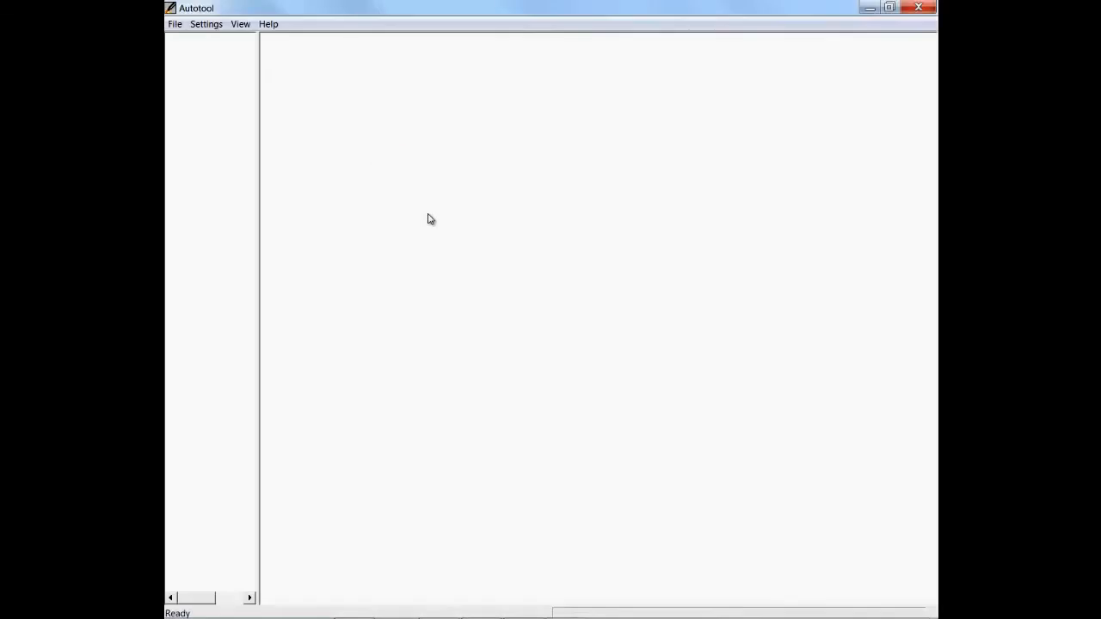
left_click(176, 28)
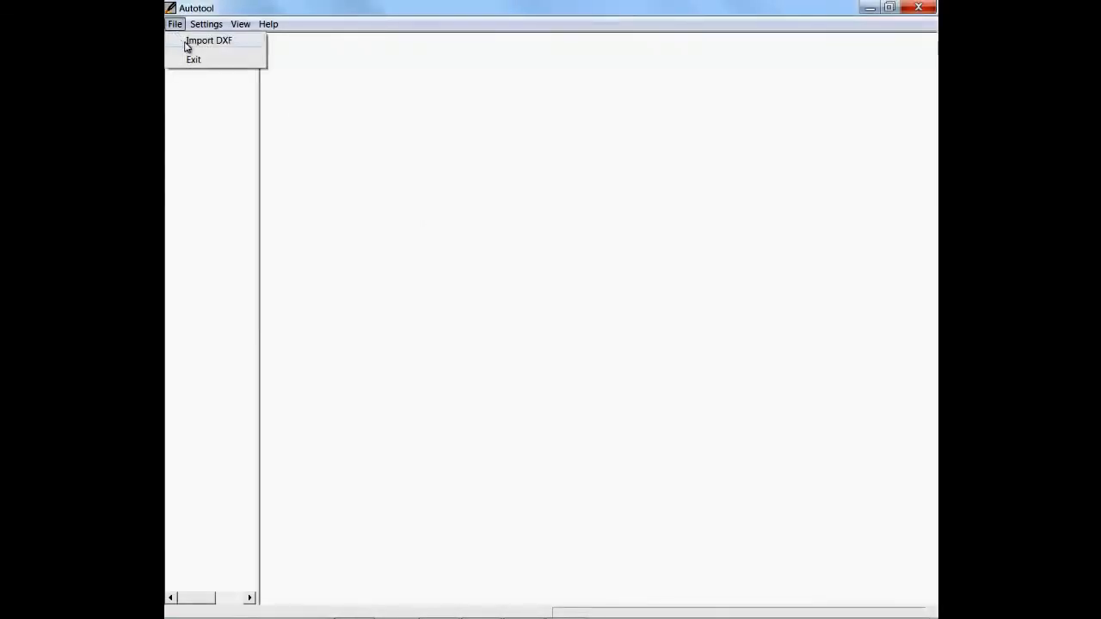
left_click(185, 41)
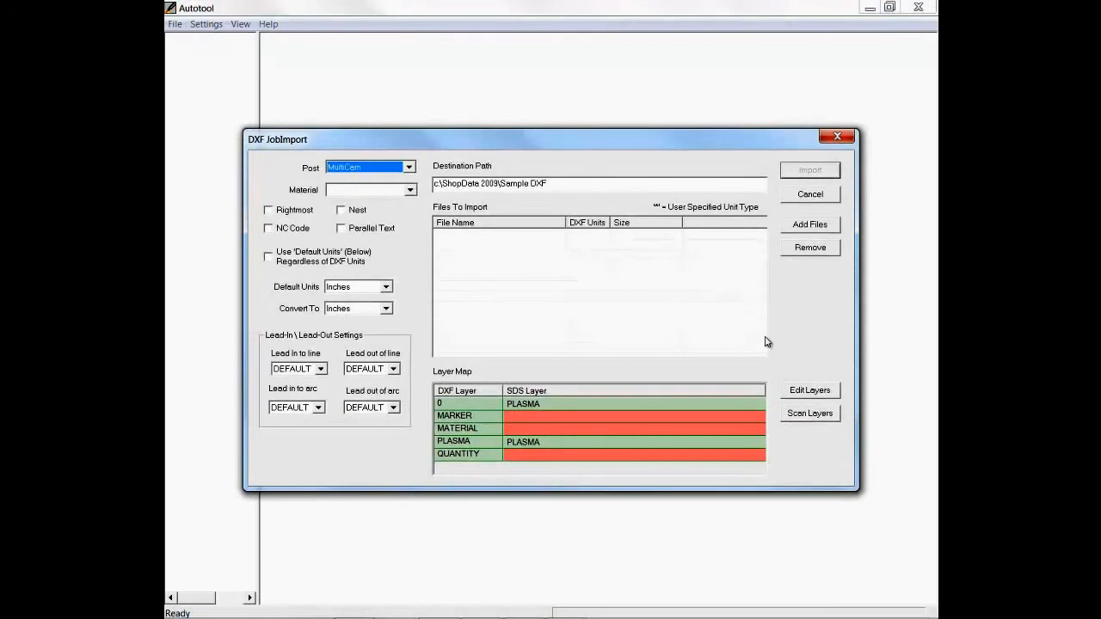
left_click(823, 224)
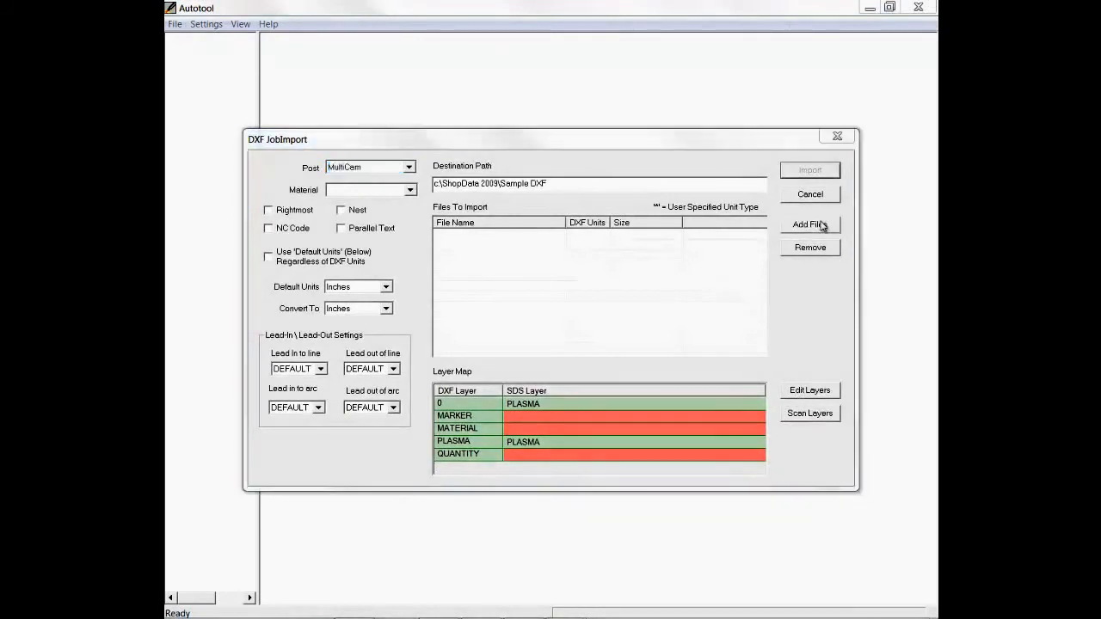
left_click(463, 278)
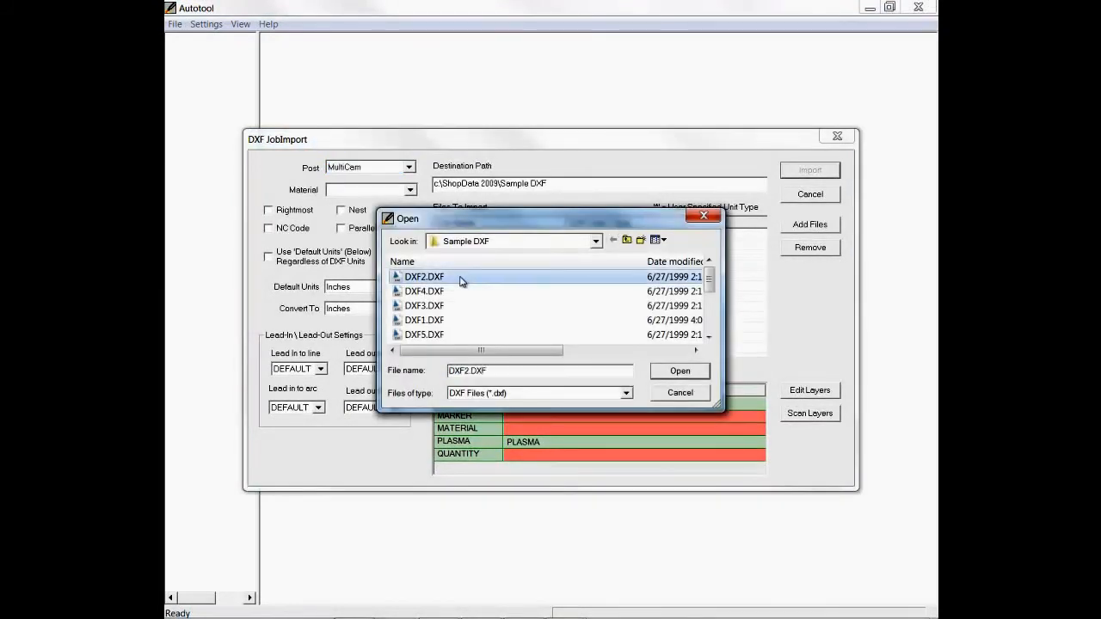
left_click(457, 292)
left_click_drag(458, 286, 411, 355)
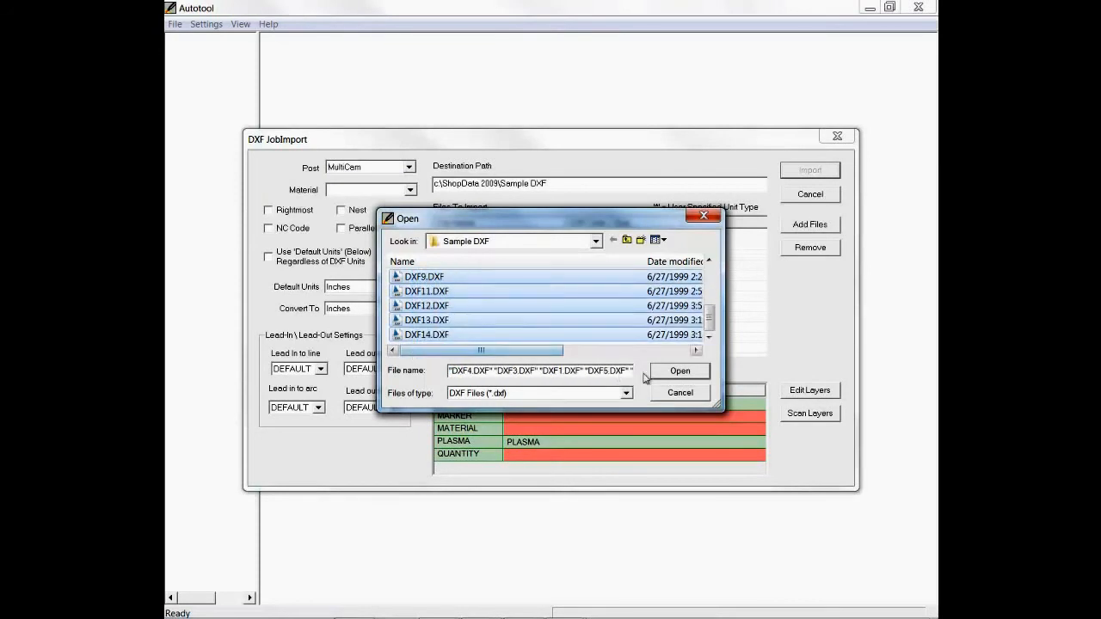
left_click(677, 372)
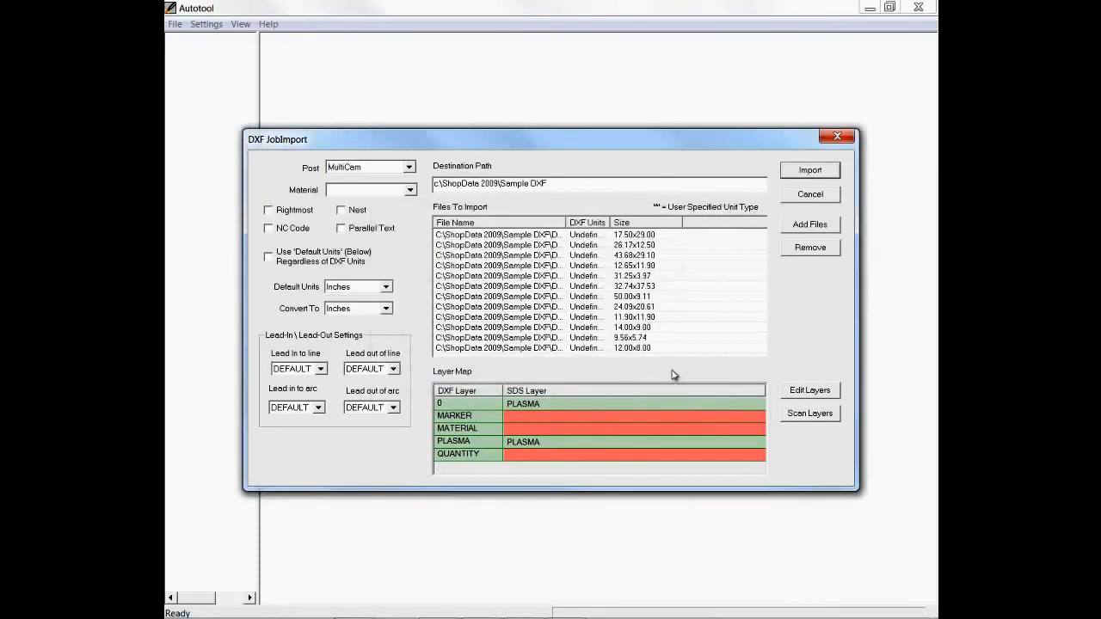
Step: Save the DXF layer import table as it is and import the listed files with the MultiCam post
left_click(795, 392)
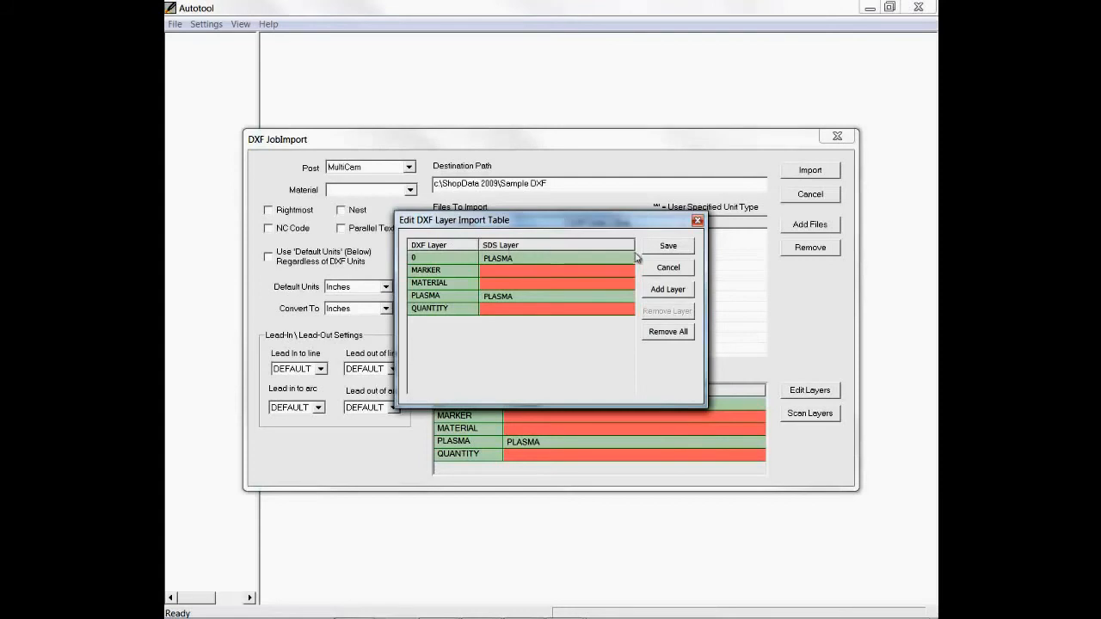
left_click(665, 246)
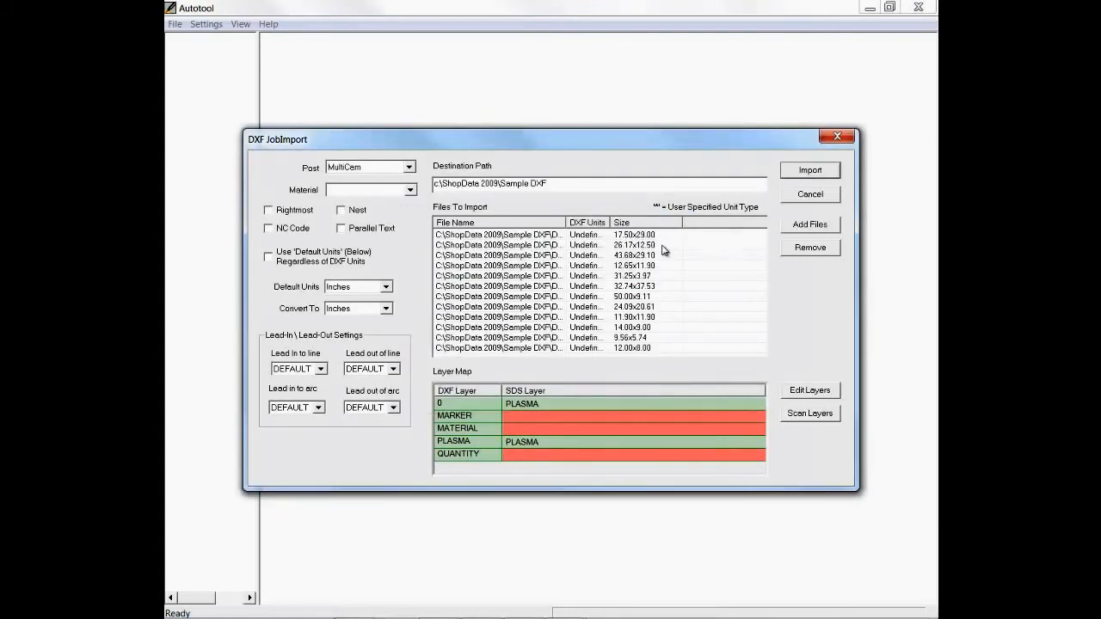
left_click(810, 171)
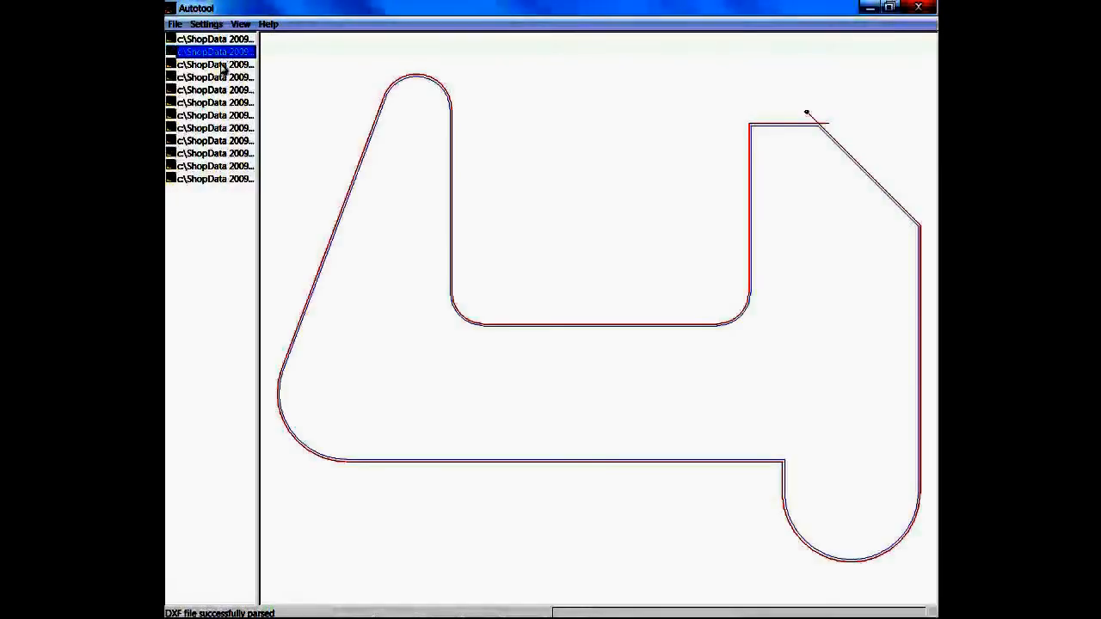
Step: Preview some imported parts, open DXF4 for editing in Minidraw, and move its lead-in to the upper corner beside the large notch
left_click(215, 65)
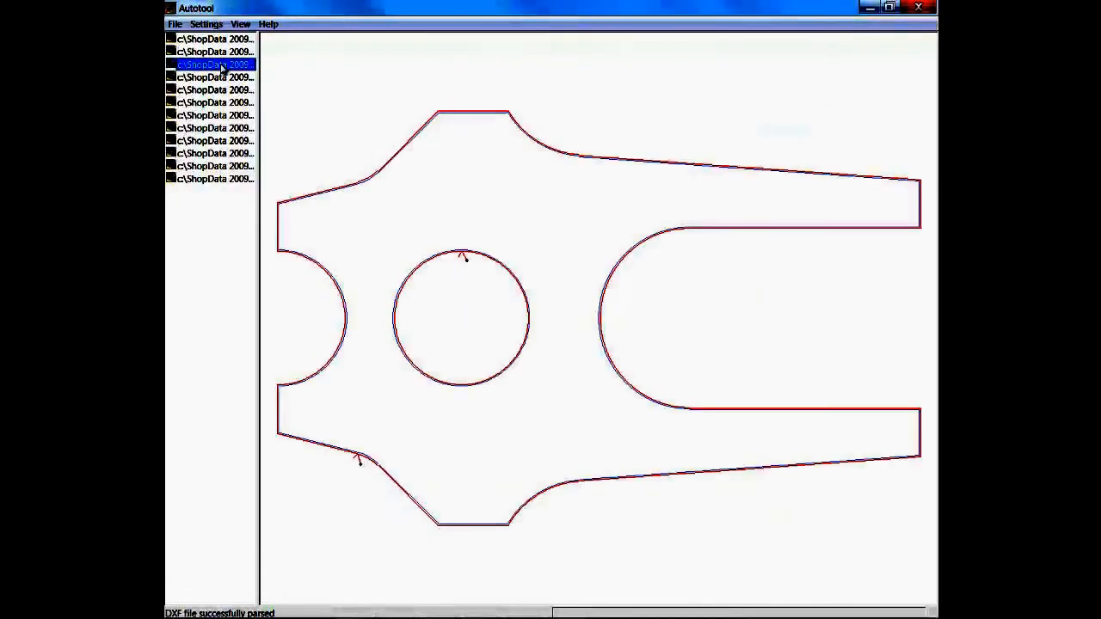
left_click(216, 77)
left_click(215, 54)
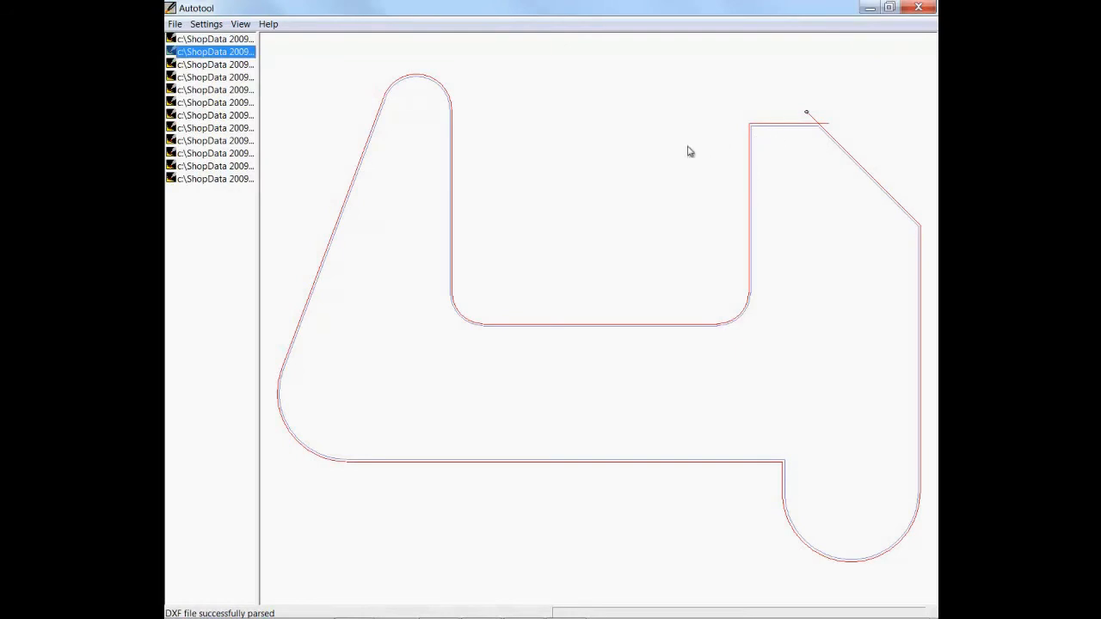
double_click(600, 164)
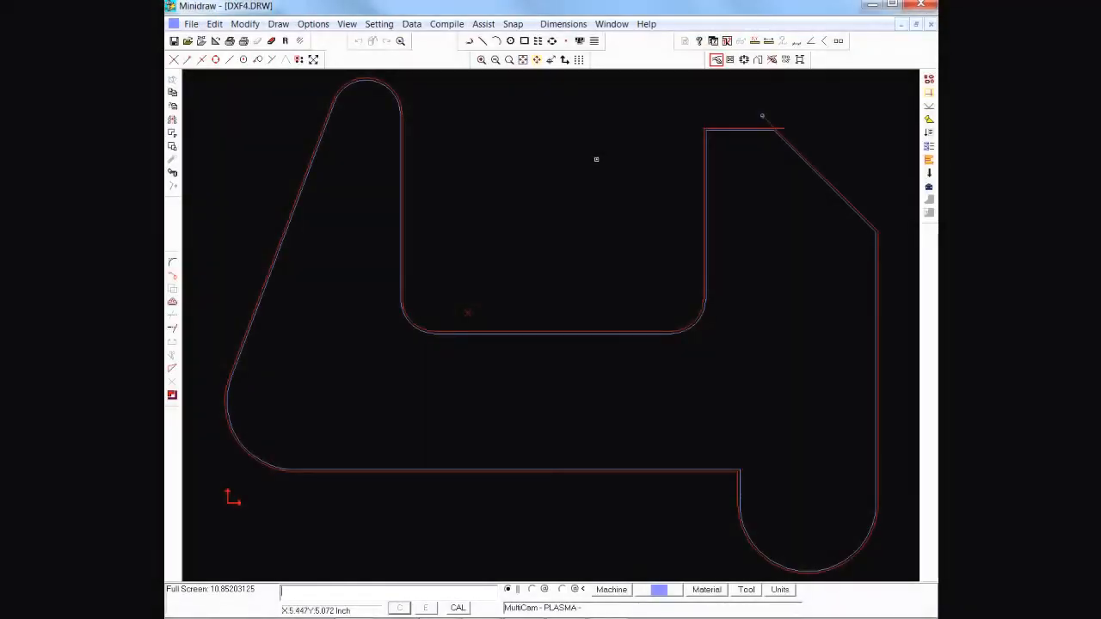
left_click(929, 108)
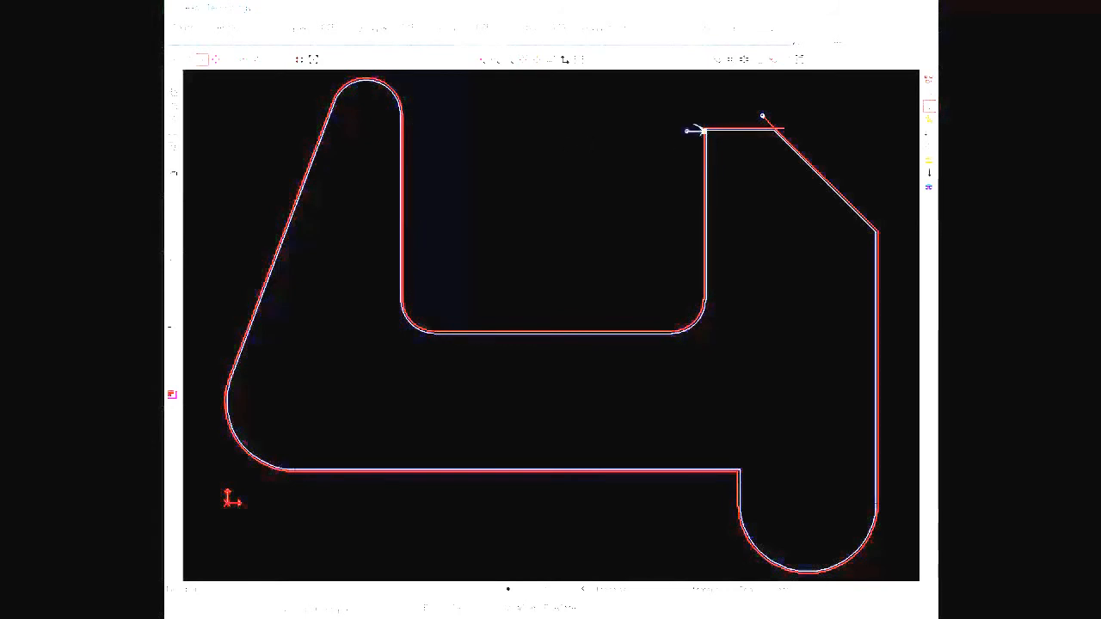
left_click(703, 129)
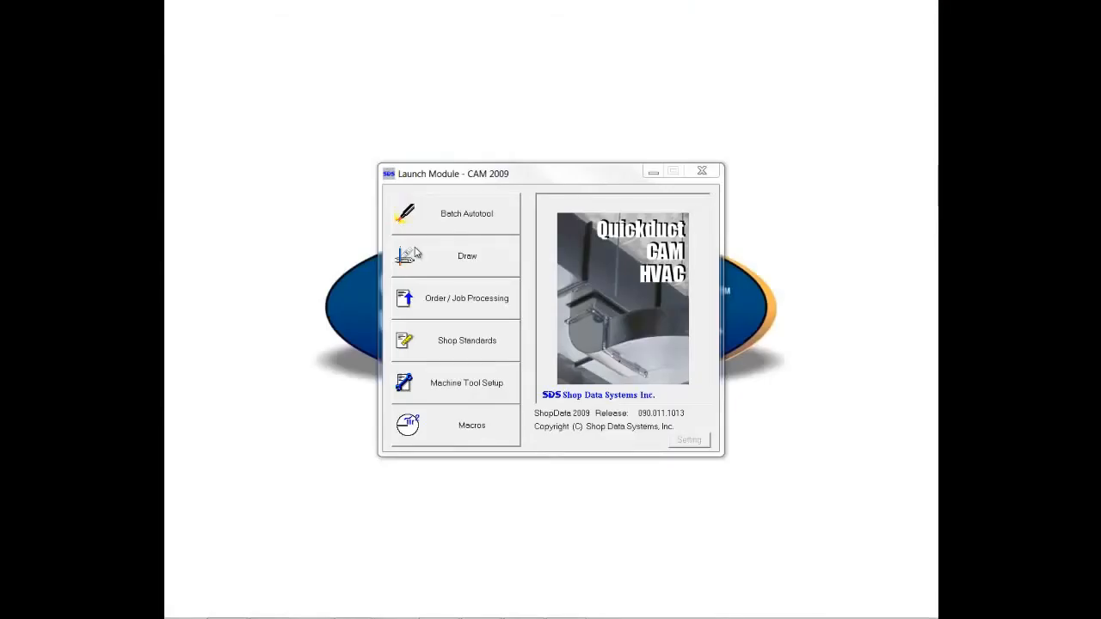
Step: Create a new 12 by 12 imperial drawing and draw a two-corner rectangle with corner radius 0 in its middle
left_click(415, 255)
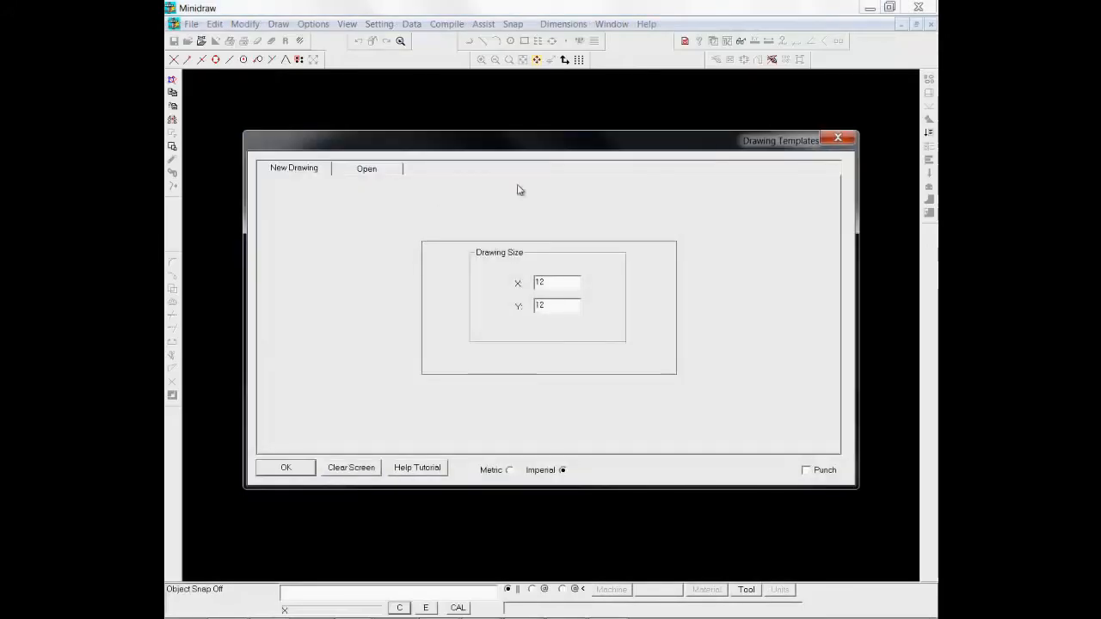
left_click(286, 467)
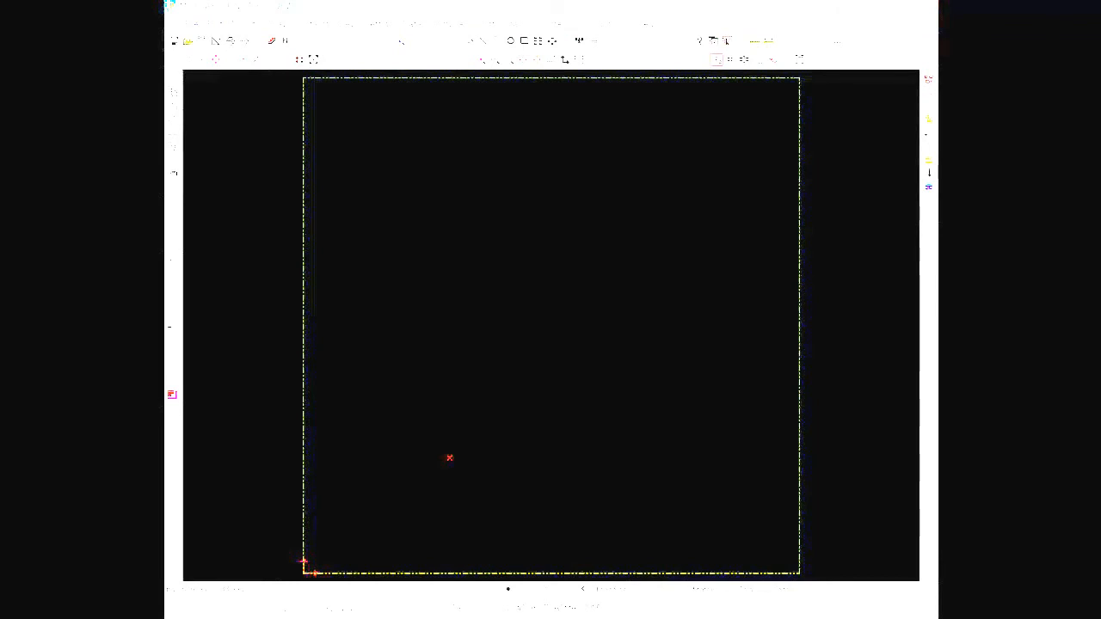
left_click(524, 42)
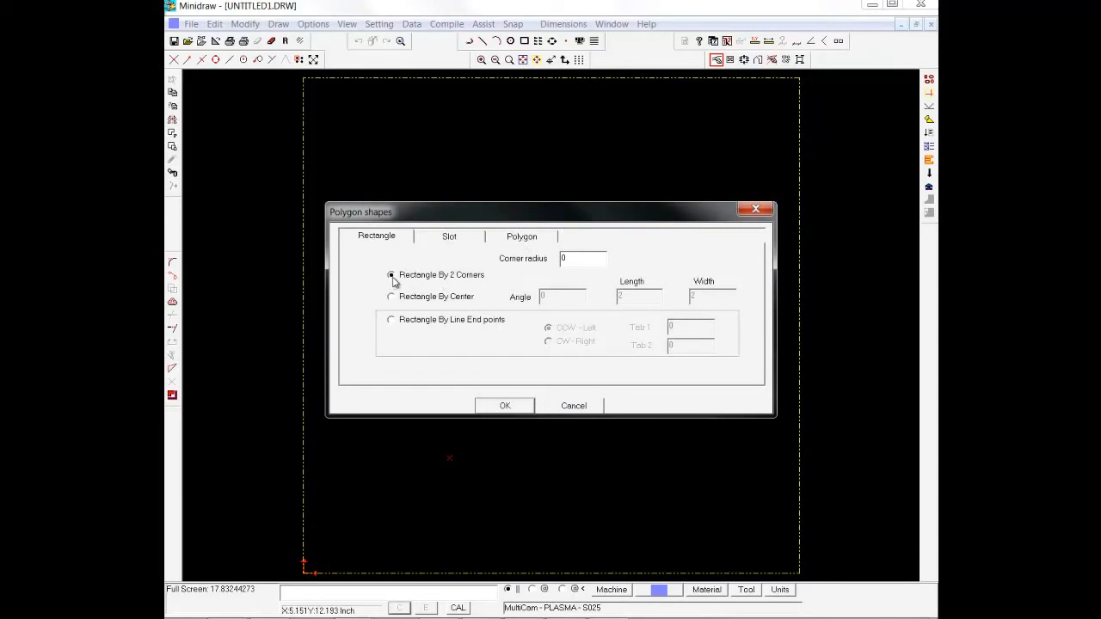
left_click(505, 406)
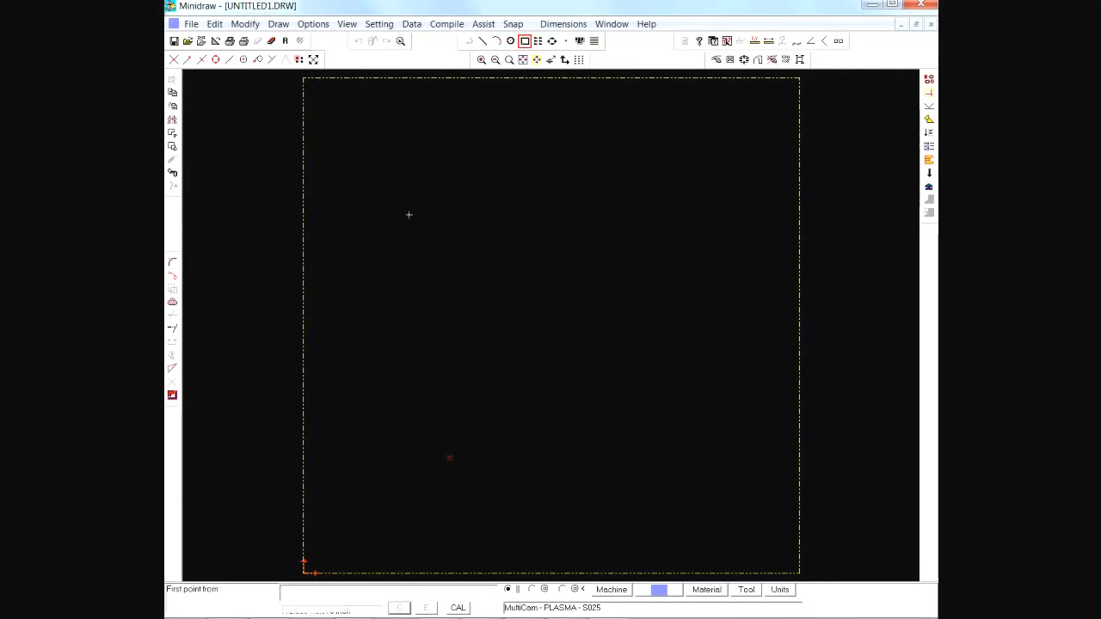
left_click(396, 166)
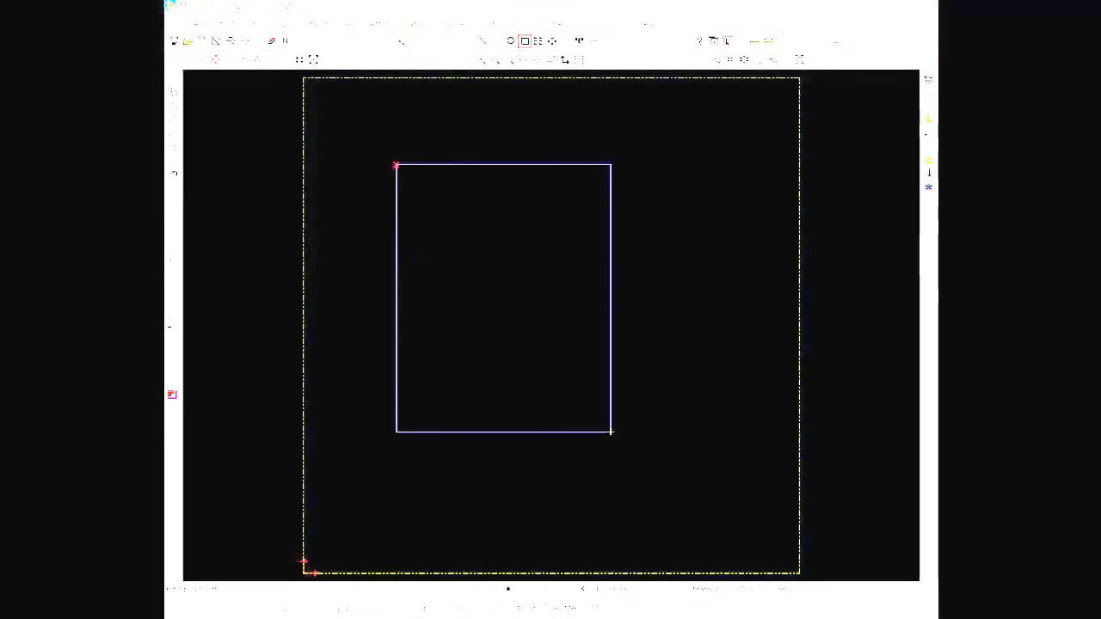
left_click(695, 502)
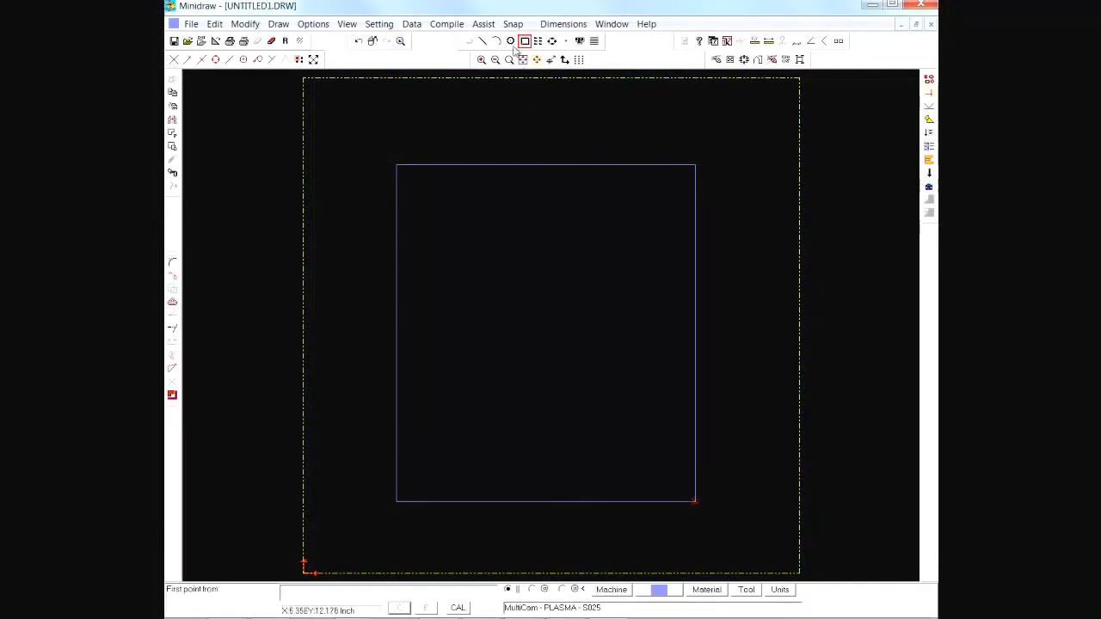
Step: Place five circles of diameter 1 on the PLASMA layer inside the rectangle, one near each corner and one near the centre
left_click(510, 41)
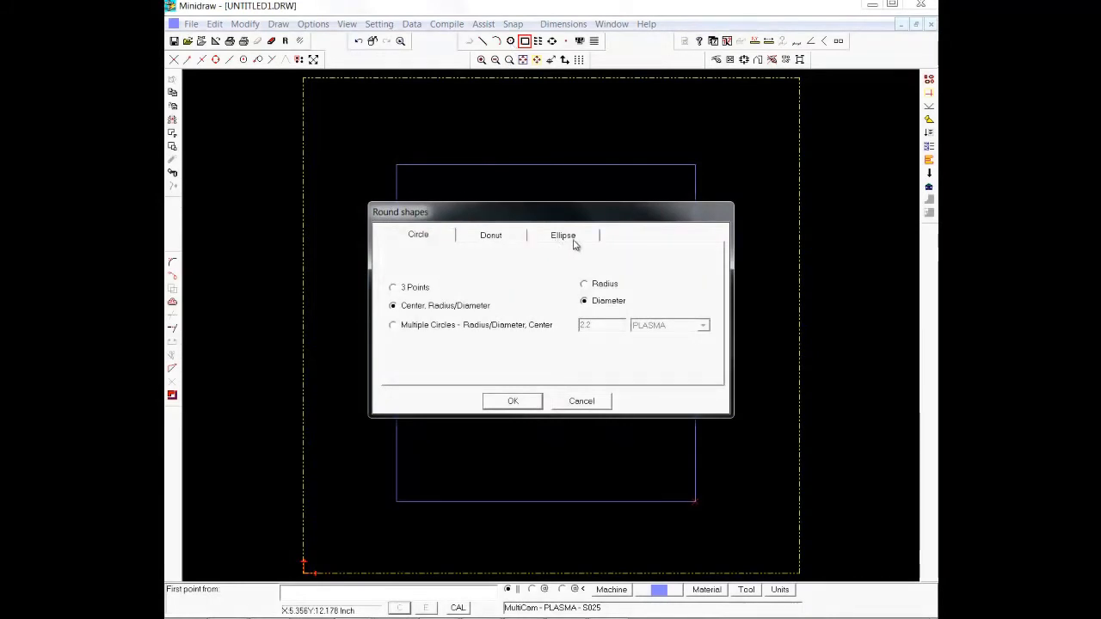
left_click(394, 326)
left_click_drag(601, 328, 550, 327)
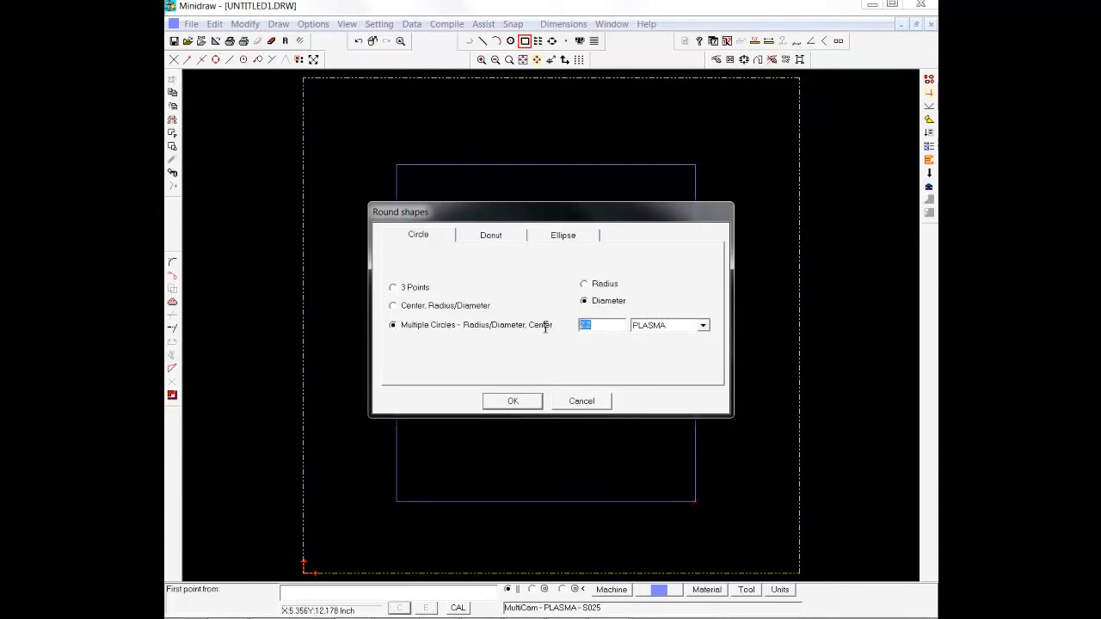
type("1")
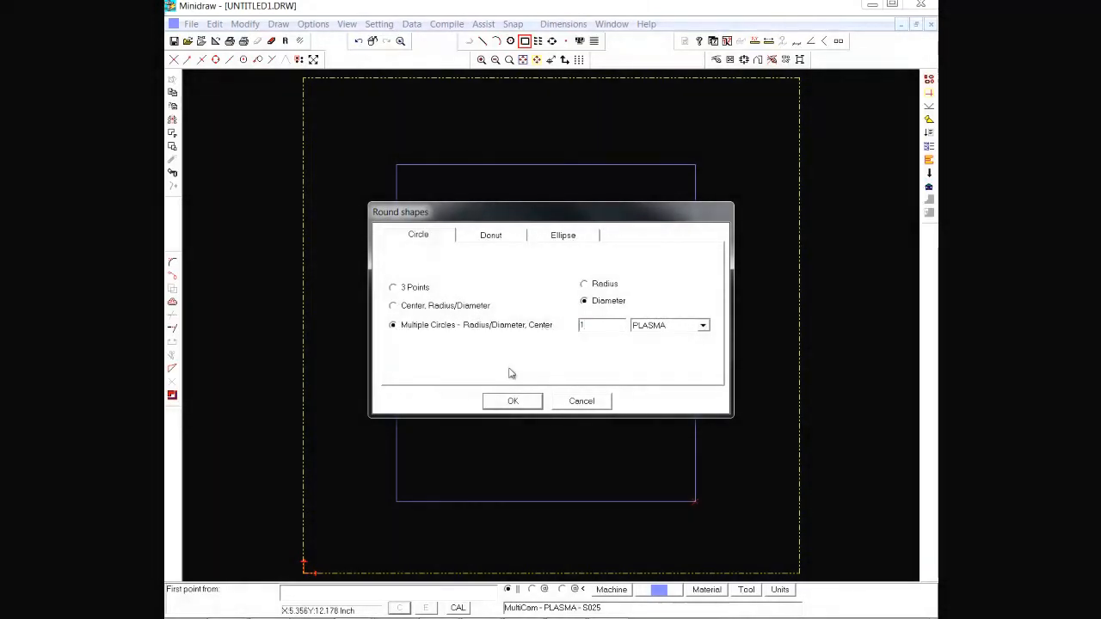
left_click(511, 402)
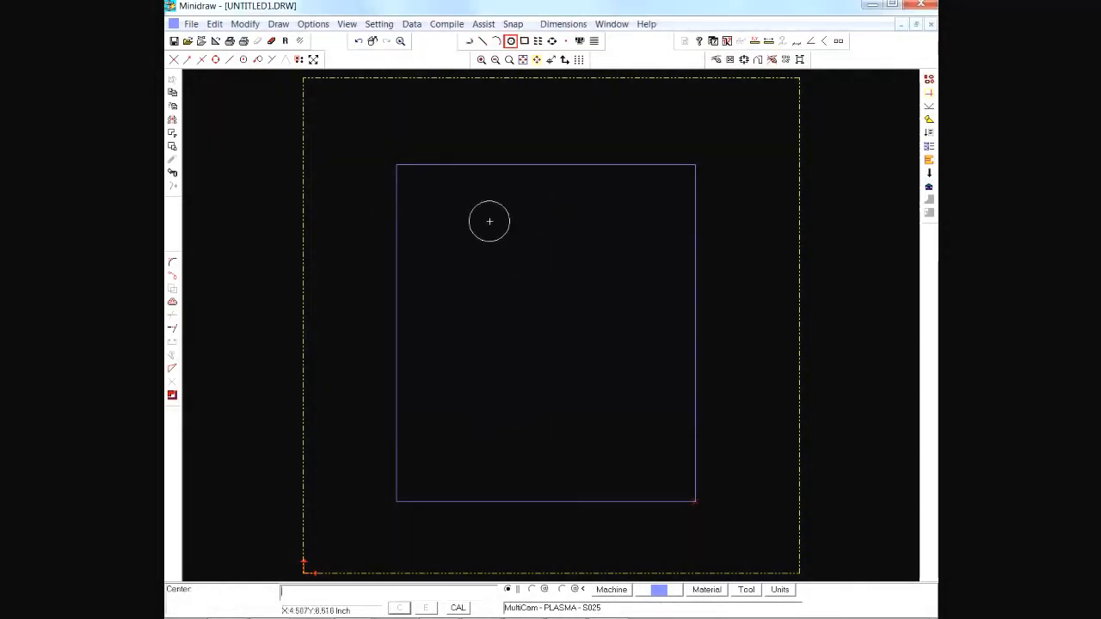
left_click(471, 234)
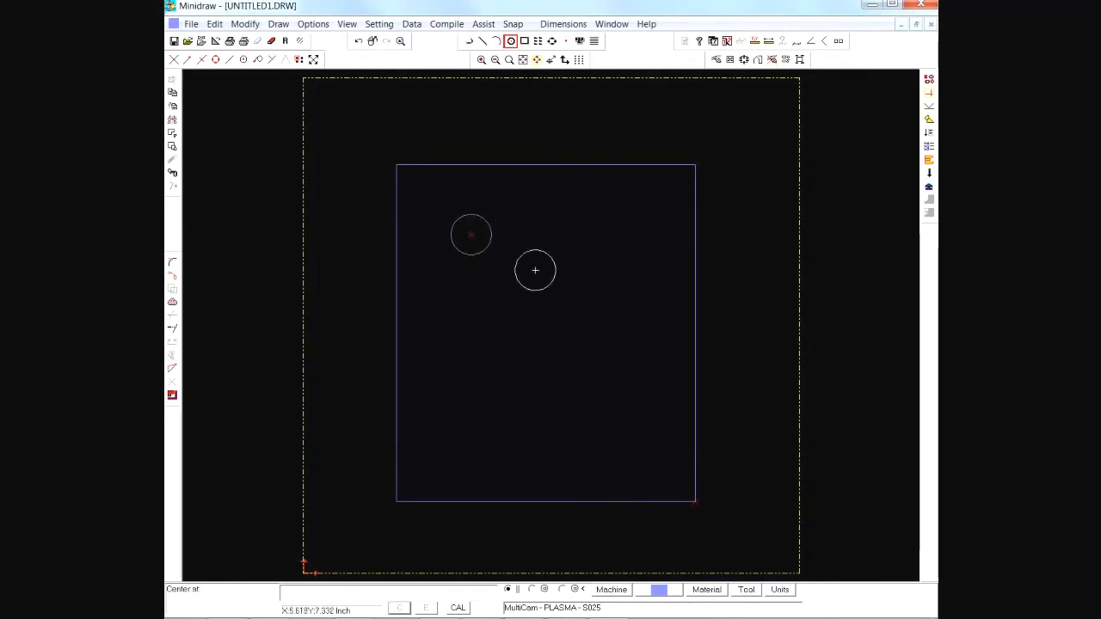
left_click(571, 324)
left_click(493, 434)
left_click(624, 429)
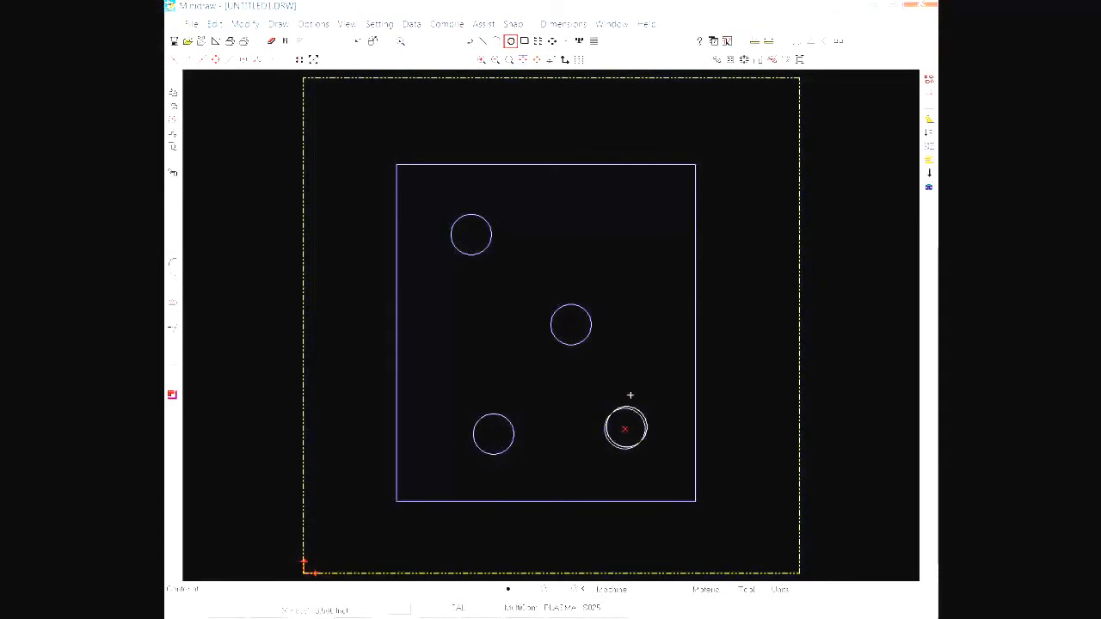
left_click(632, 238)
key("Escape")
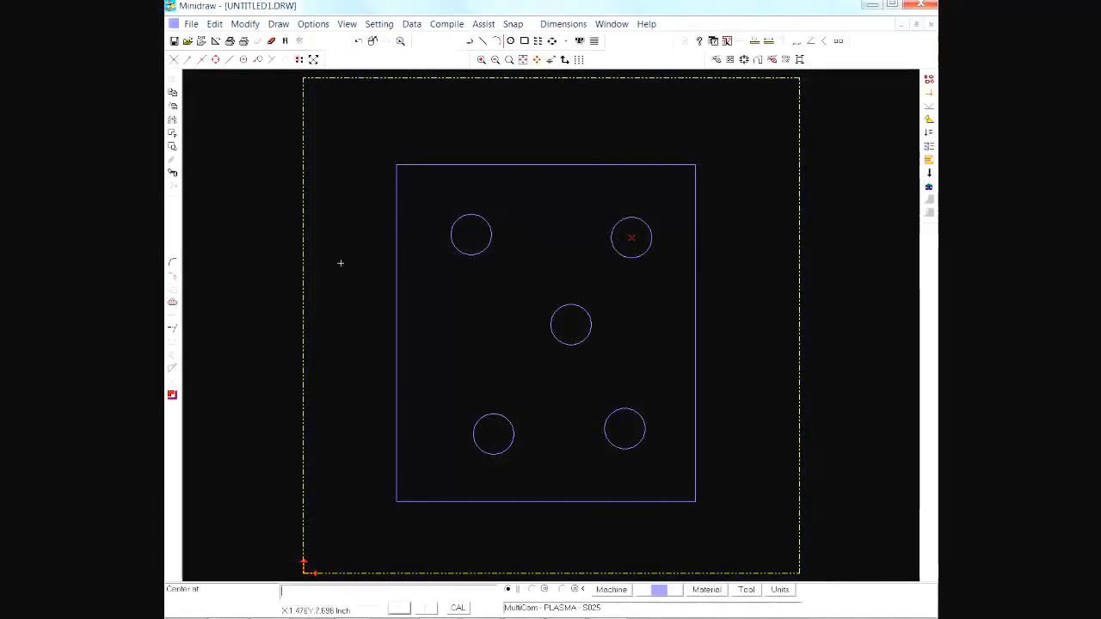
Step: Round the rectangle's two upper corners with 0.5 radius arc fillets, trimming both lines
right_click(172, 265)
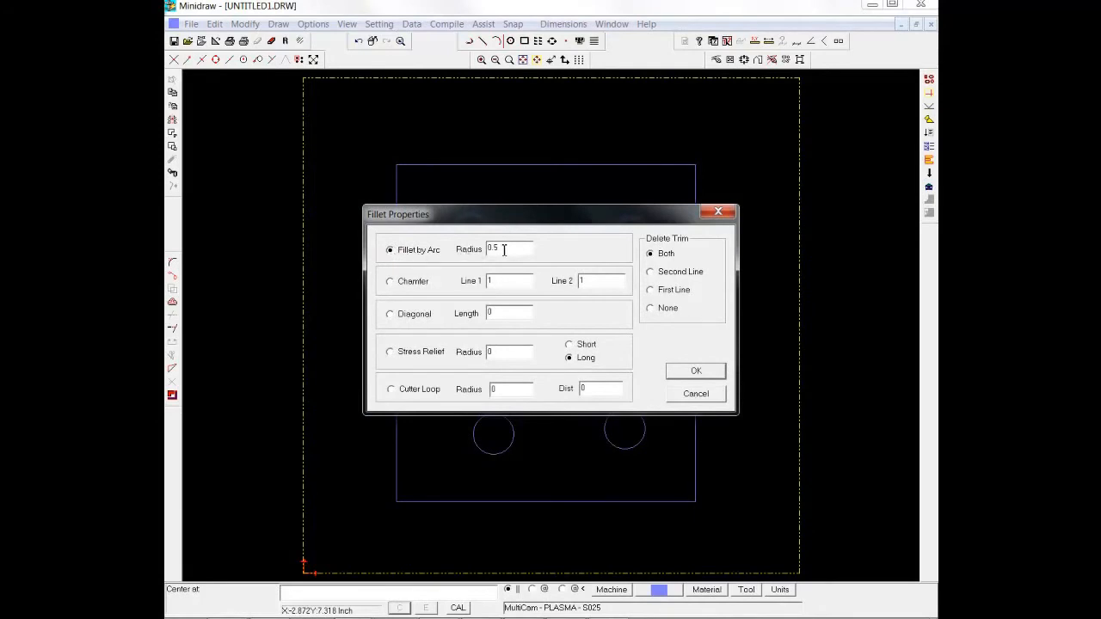
left_click(695, 372)
left_click(172, 262)
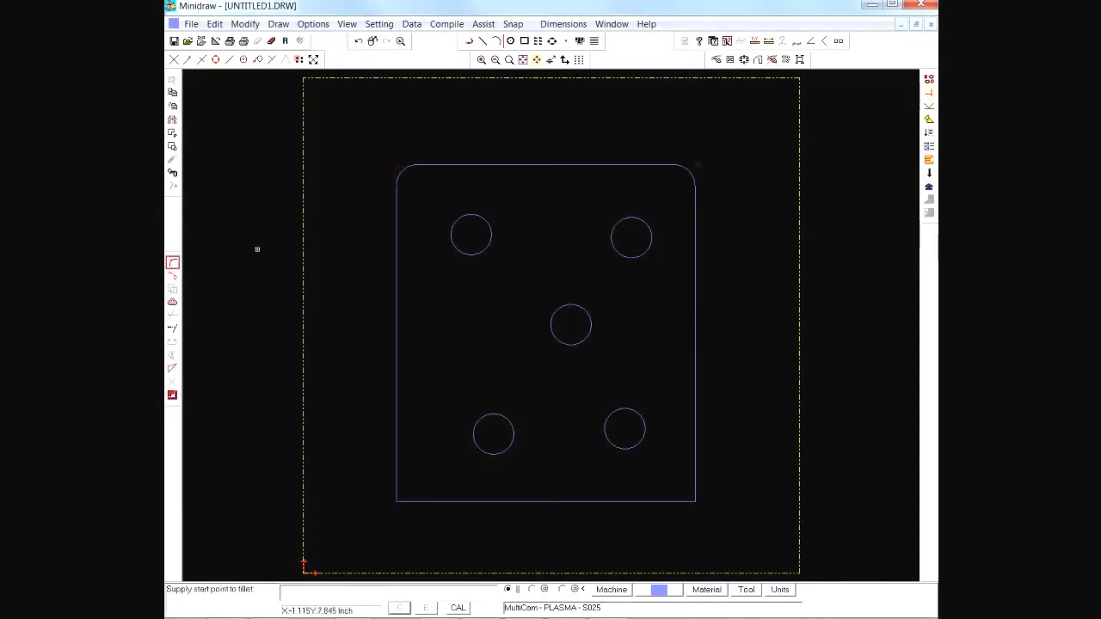
Step: Chamfer the rectangle's two lower corners with 1 on both lines, trimming both
left_click(172, 264)
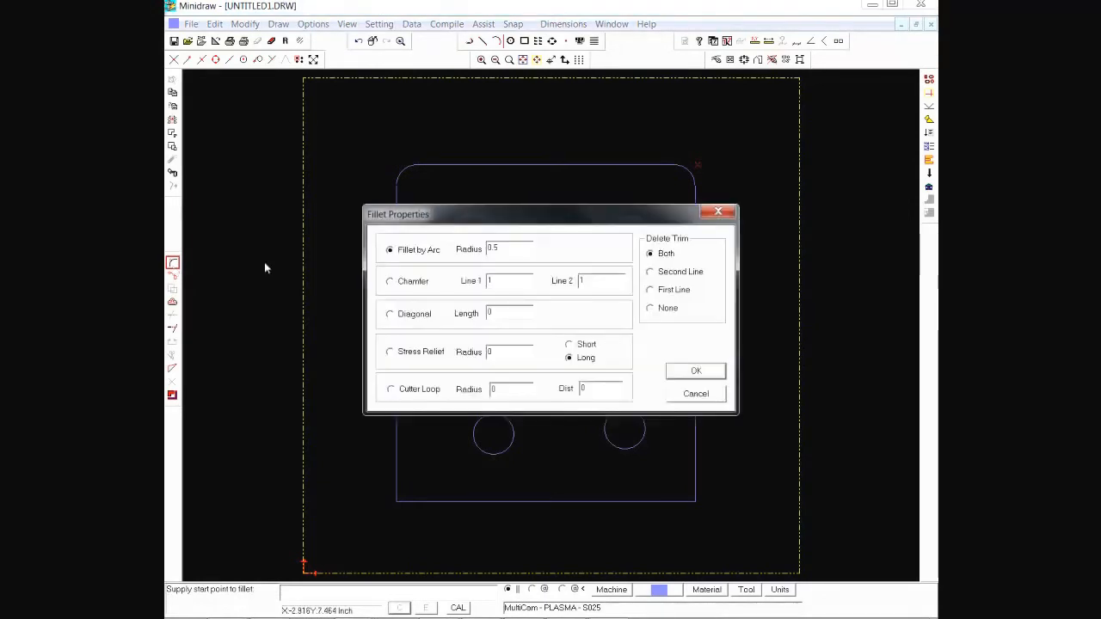
left_click(391, 282)
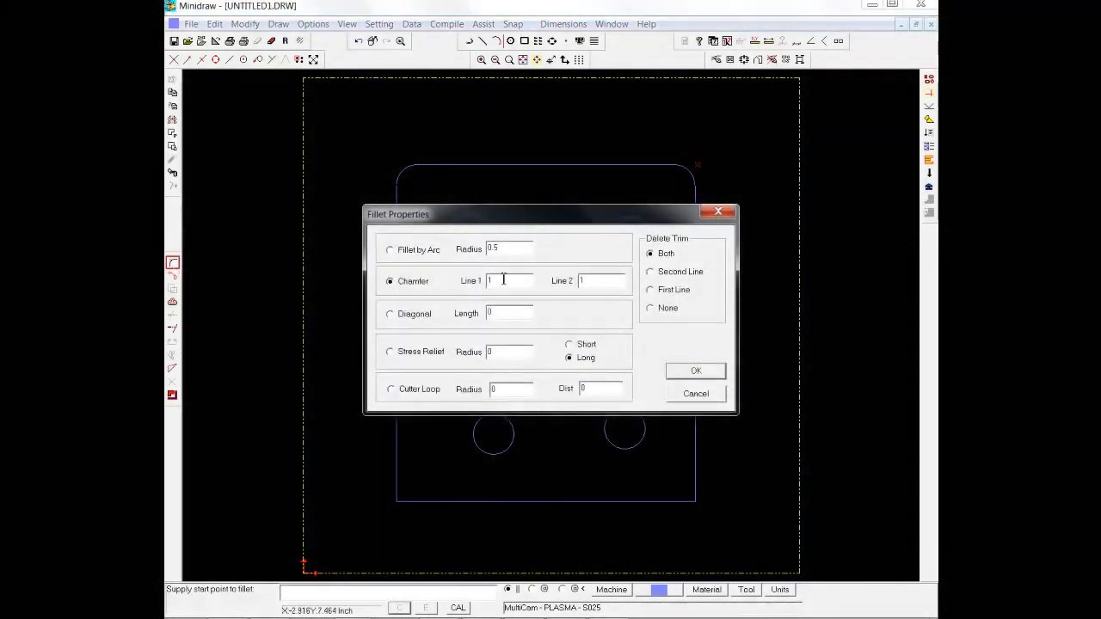
left_click(708, 372)
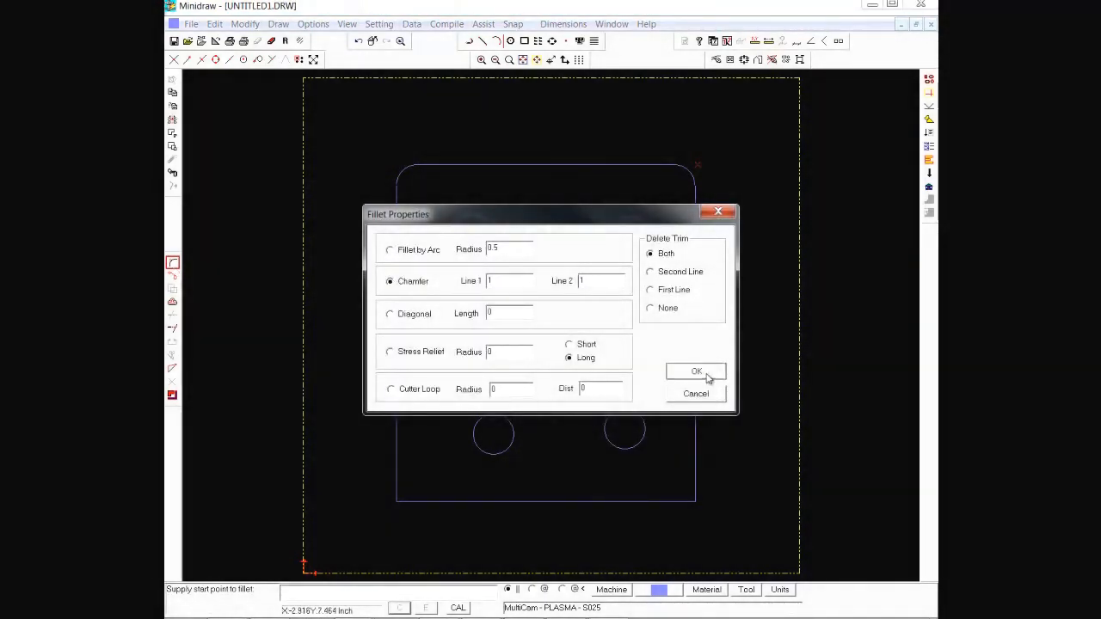
left_click(394, 489)
left_click(693, 500)
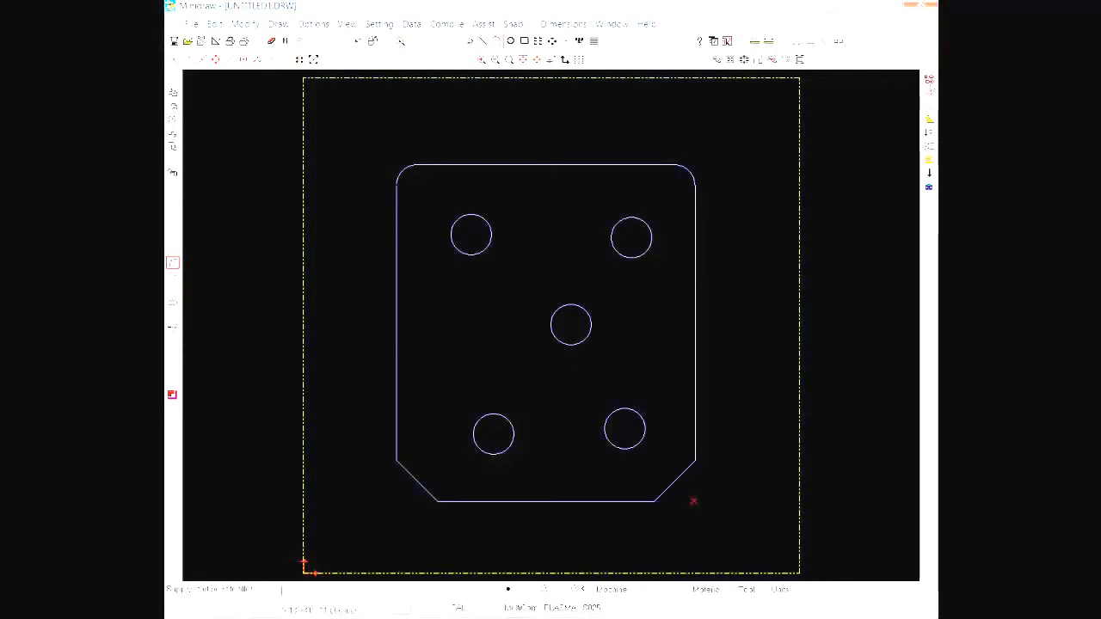
left_click(930, 81)
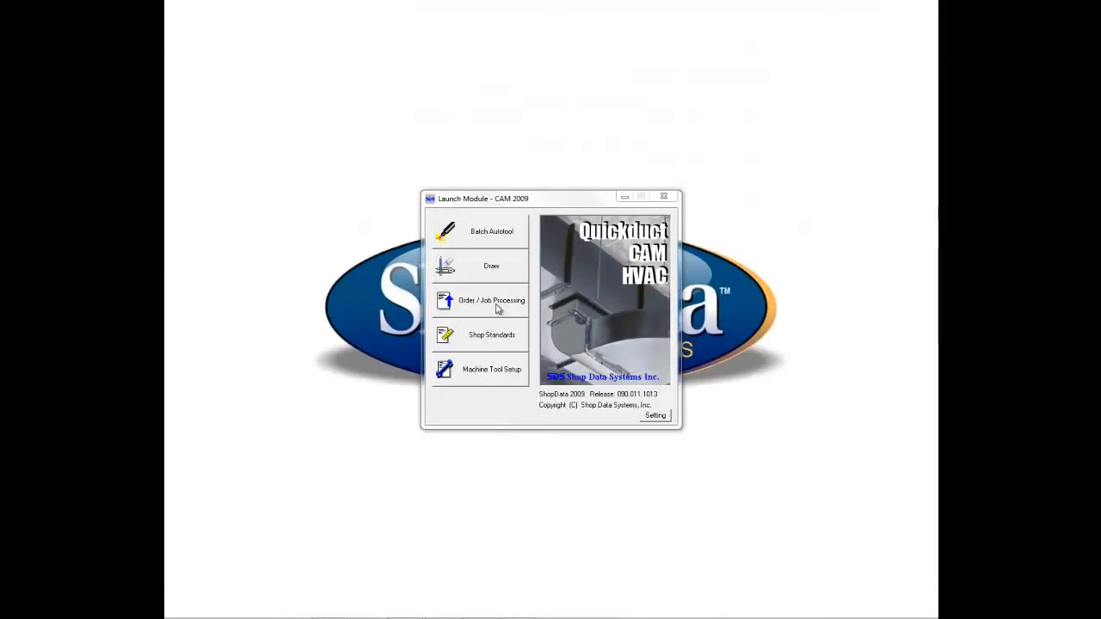
Step: Open the Video Demo job in Order / Job Processing and start adding a new fitting
left_click(496, 309)
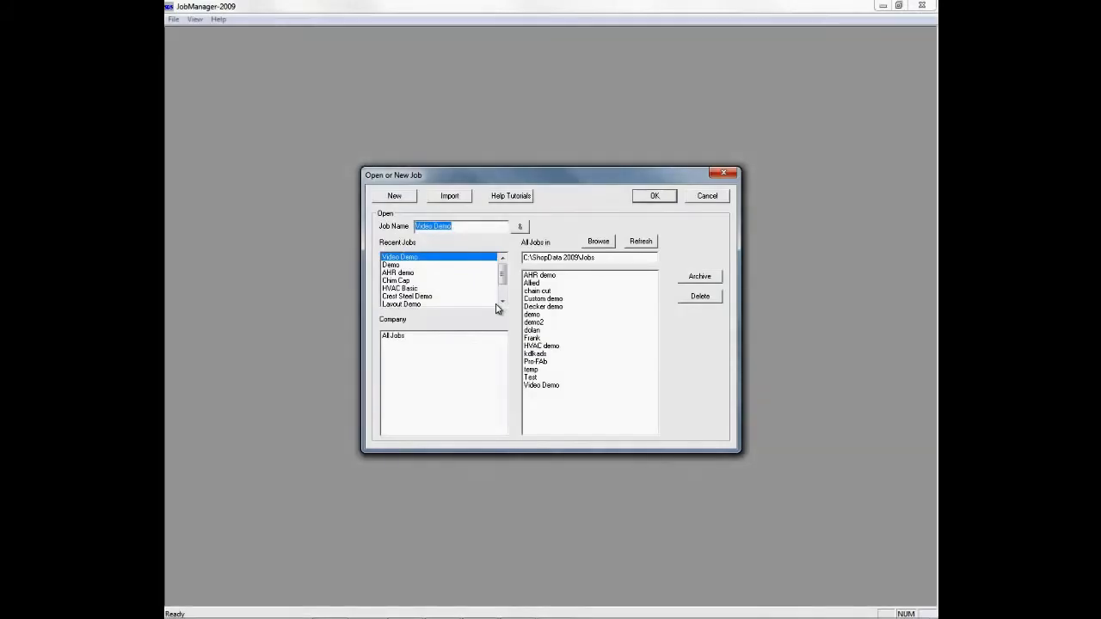
left_click(431, 258)
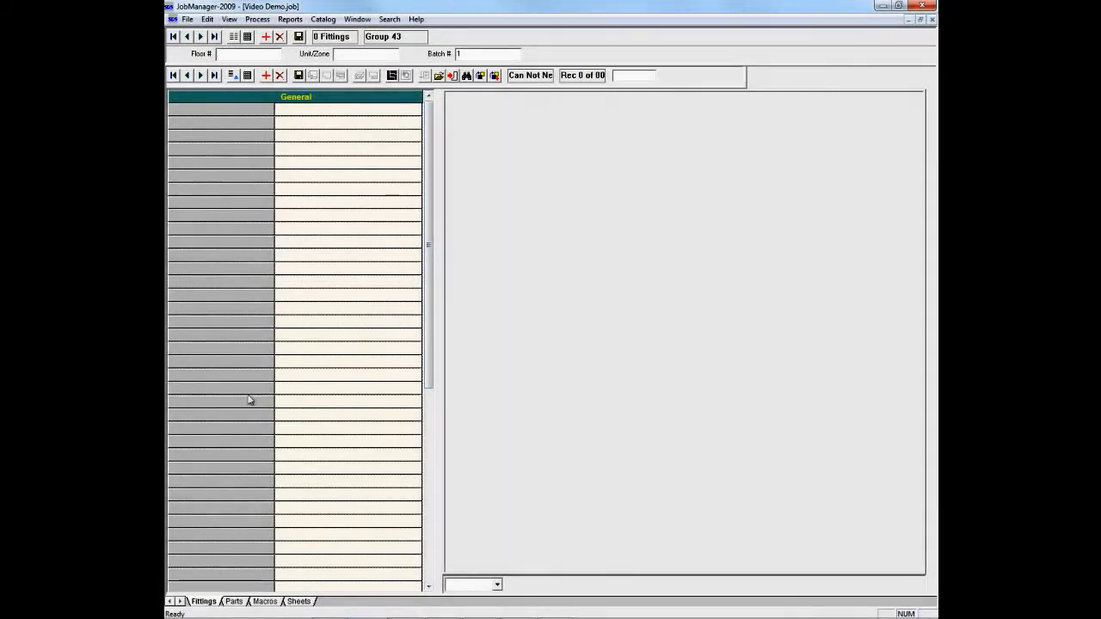
left_click(267, 75)
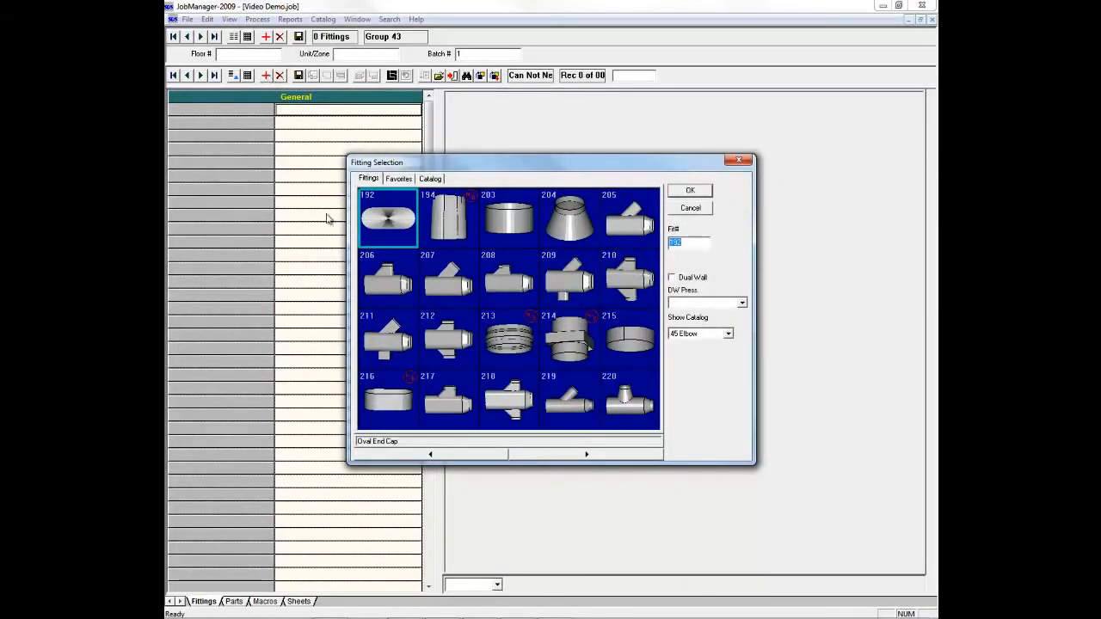
Step: Look through the pages of the fitting library to examine the available round, oval and rectangular duct fittings
left_click(535, 457)
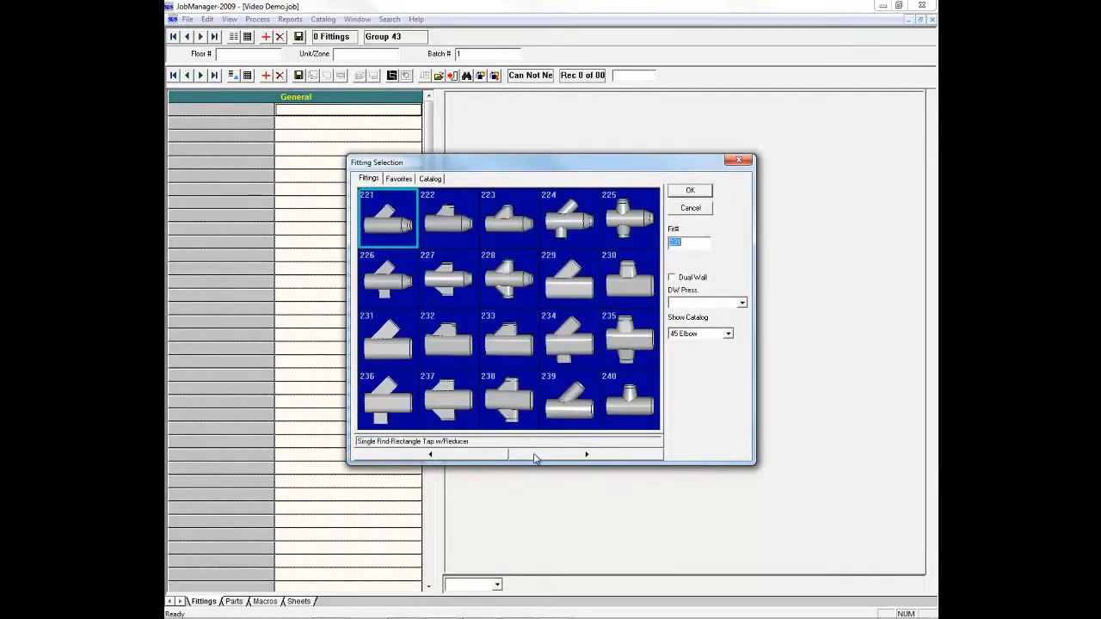
left_click(534, 457)
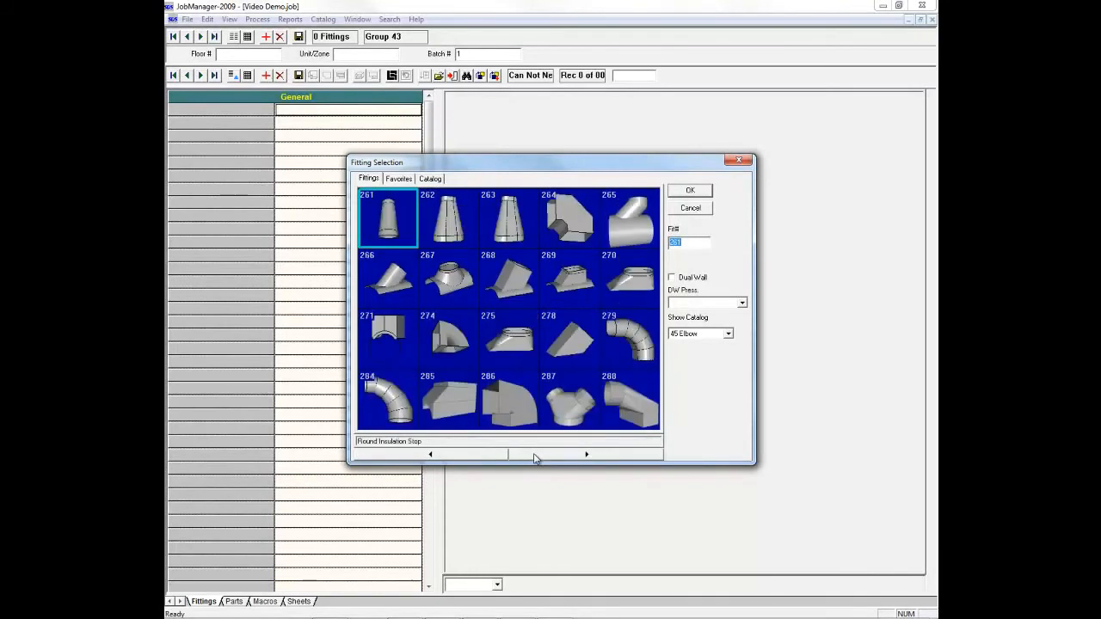
left_click(534, 456)
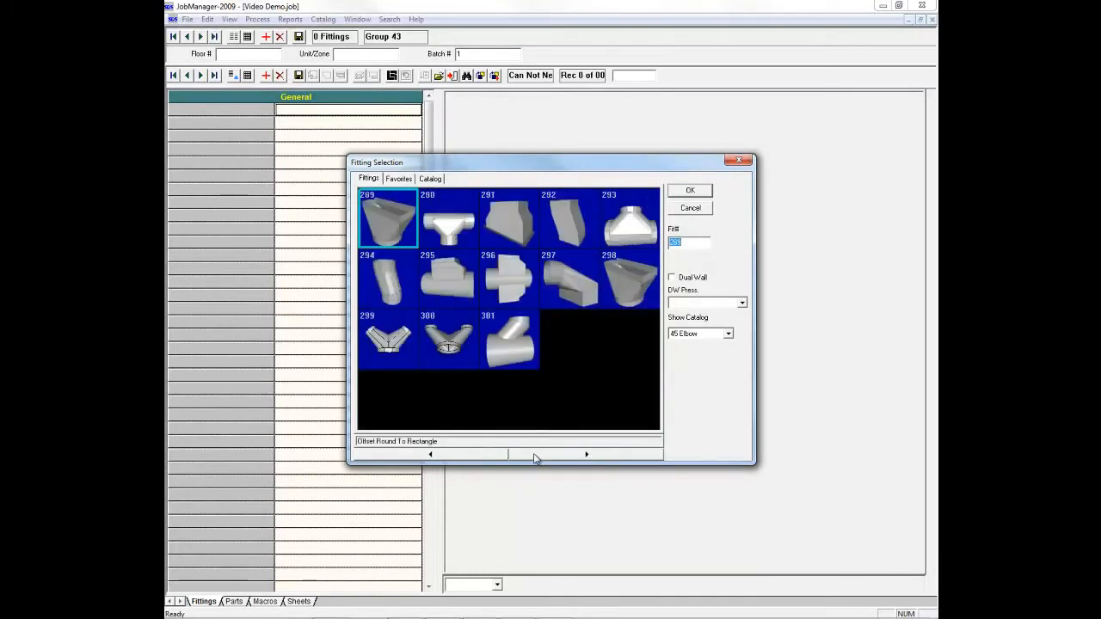
left_click(482, 459)
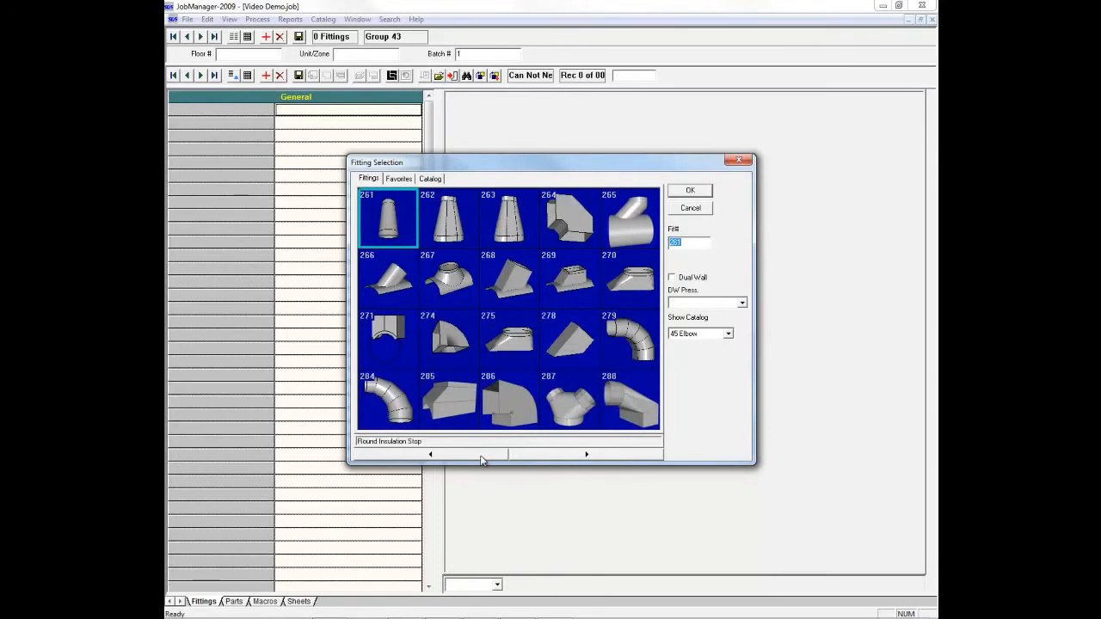
left_click(482, 459)
left_click(482, 458)
left_click(482, 459)
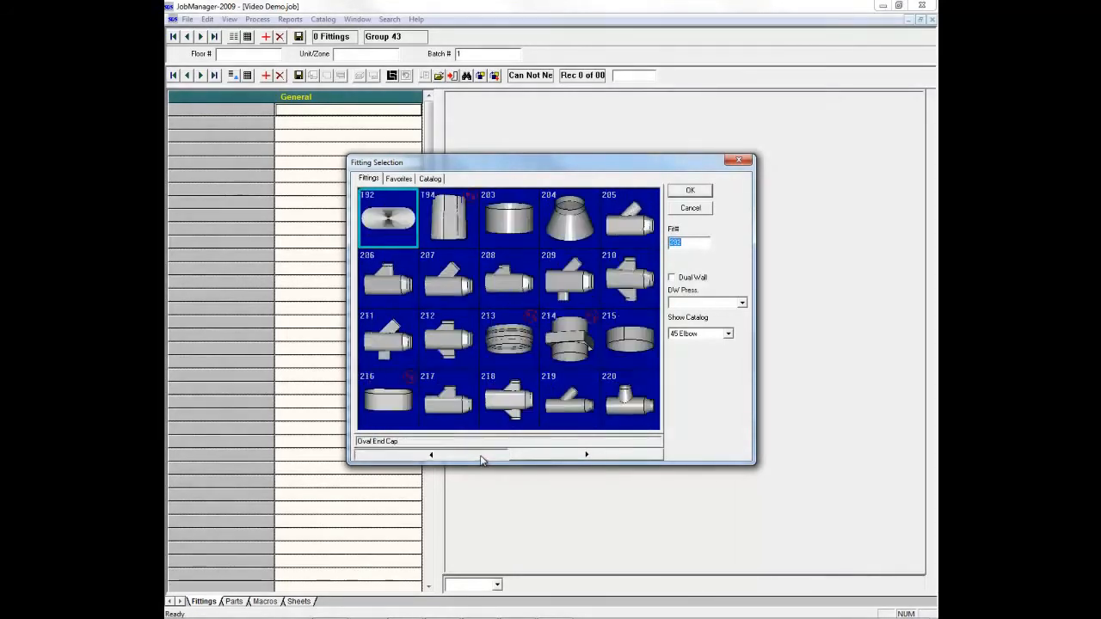
left_click(482, 459)
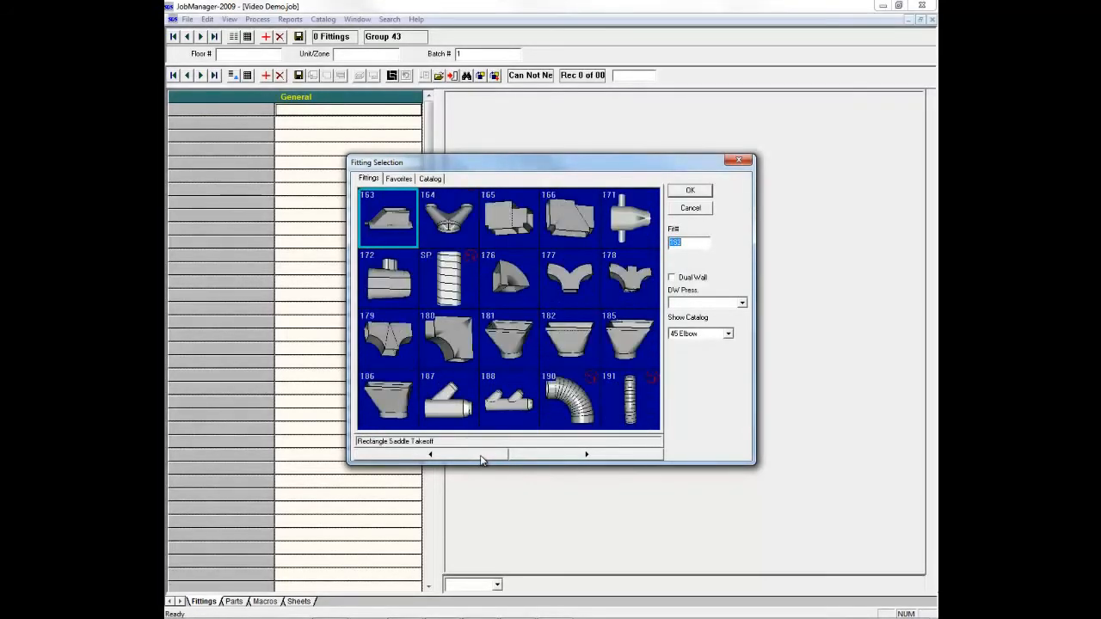
left_click(482, 459)
left_click(482, 458)
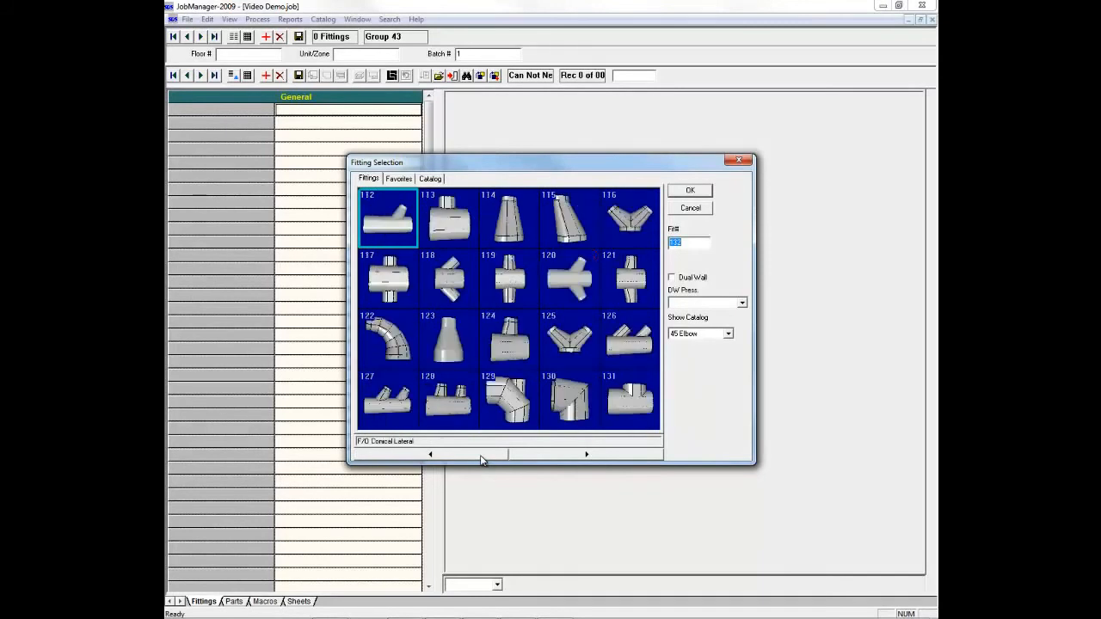
left_click(482, 459)
left_click(482, 458)
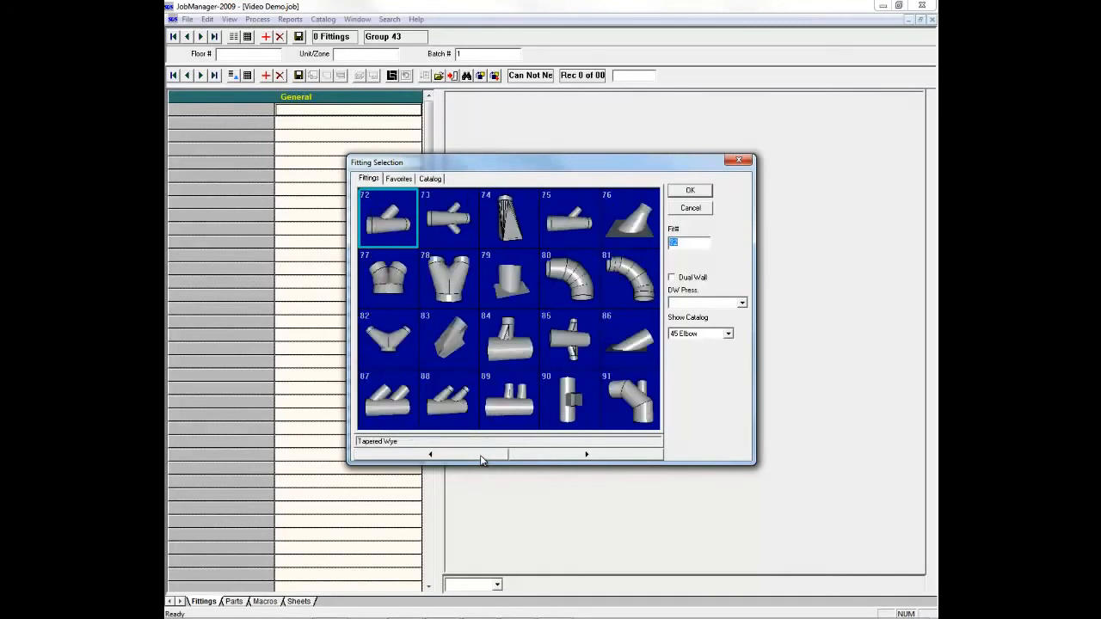
left_click(482, 458)
left_click(482, 458)
left_click(481, 459)
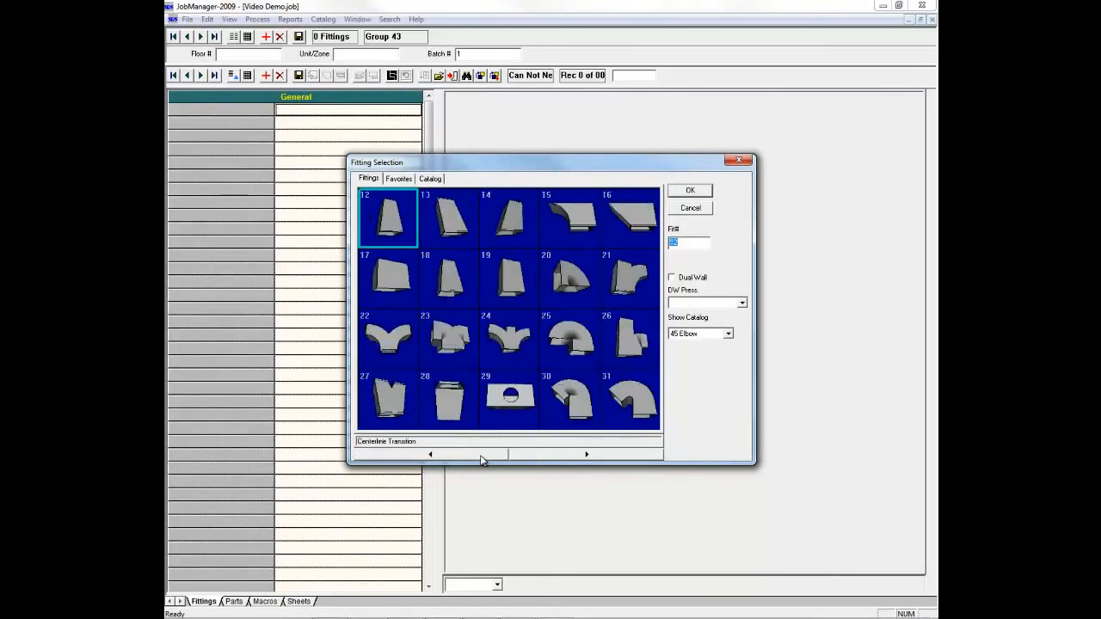
left_click(481, 459)
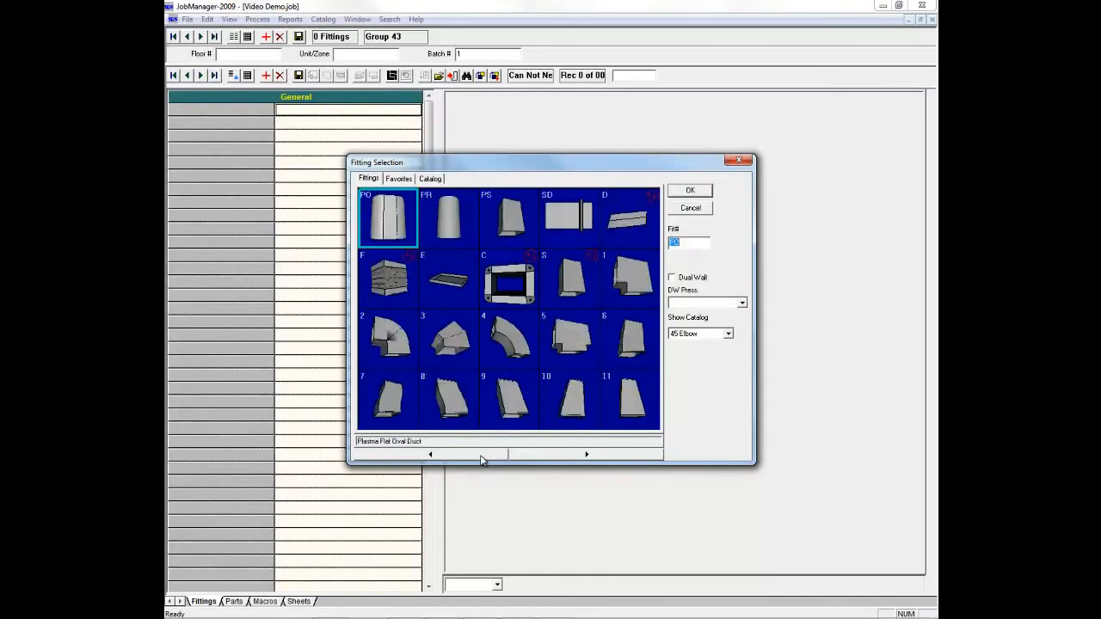
Step: Add fitting 4, the radius elbow, to the job and arrange its 3D preview beneath the fitting properties
double_click(513, 346)
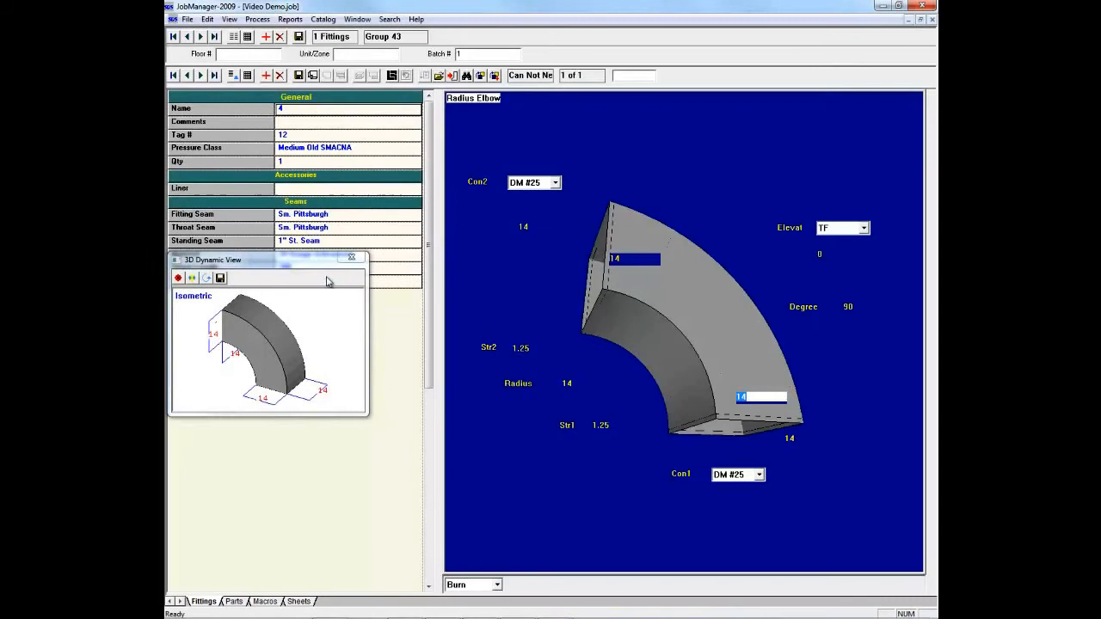
left_click_drag(315, 261, 322, 308)
mouse_move(280, 392)
left_mouse_down()
mouse_move(328, 392)
mouse_move(282, 380)
mouse_move(286, 393)
mouse_move(297, 384)
left_mouse_up()
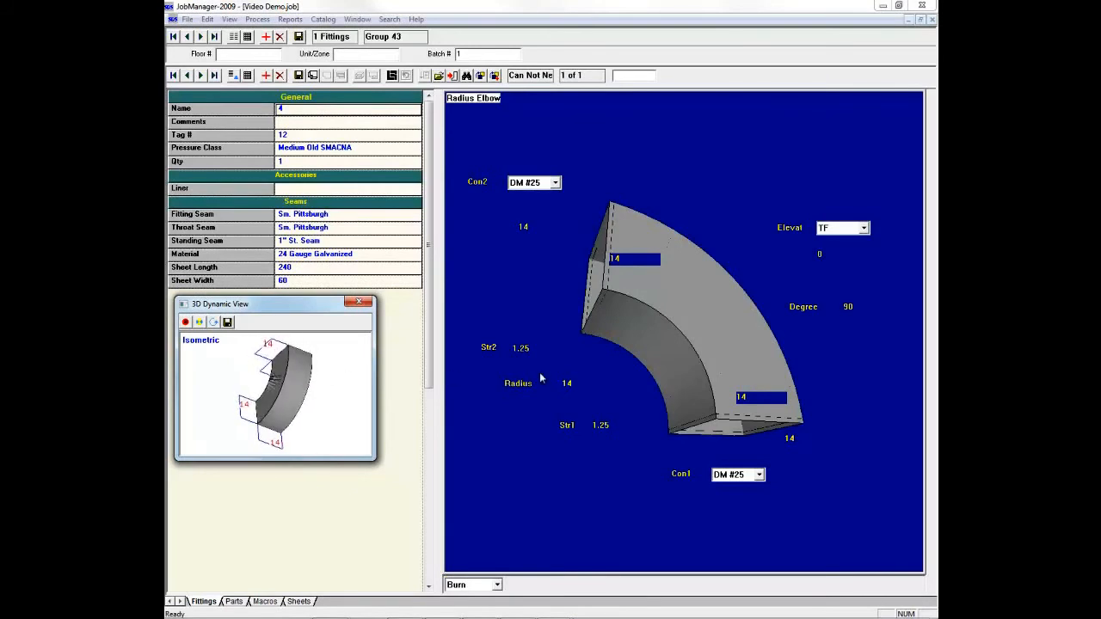
Step: Set the radius elbow's width and depth at the Con1 end to 12
left_click(758, 397)
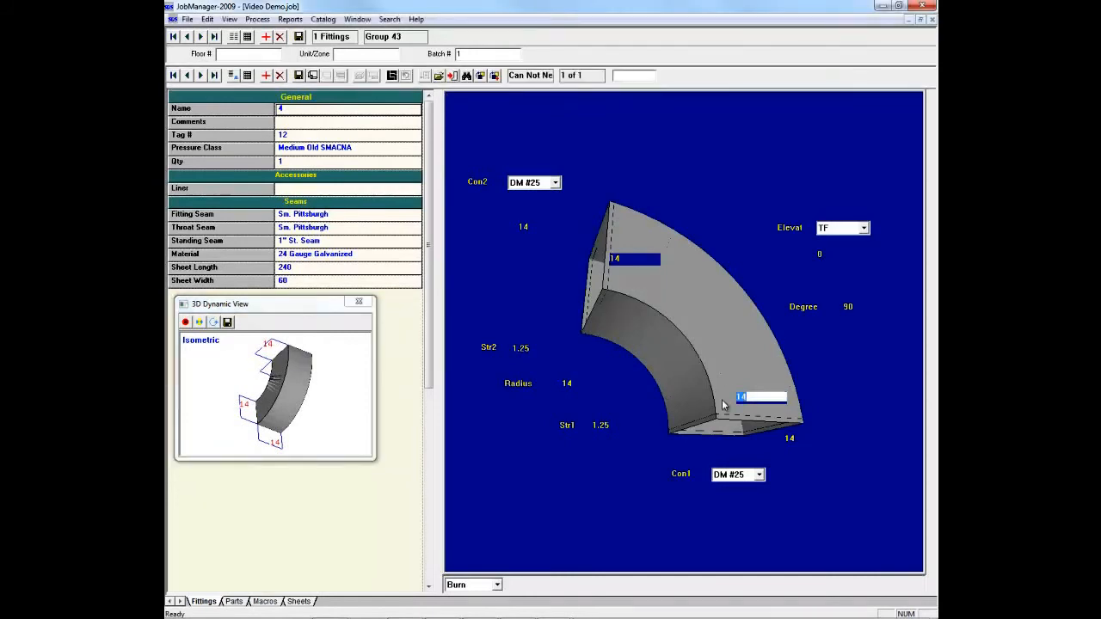
key("Caps_Lock")
key("Tab")
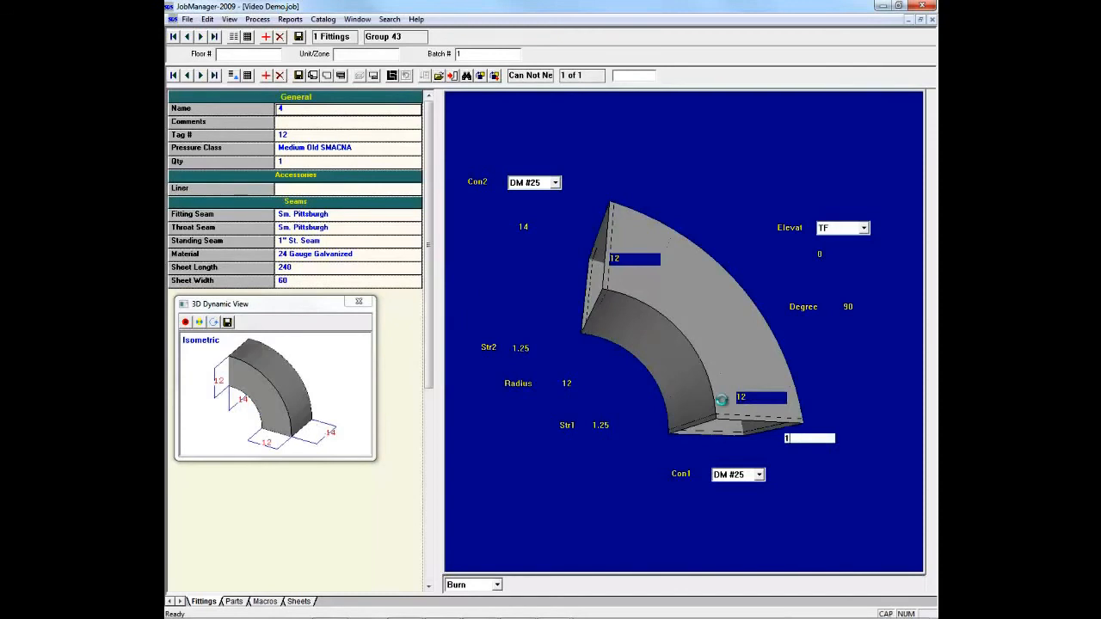
type("12")
key("Tab")
type("12")
key("Tab")
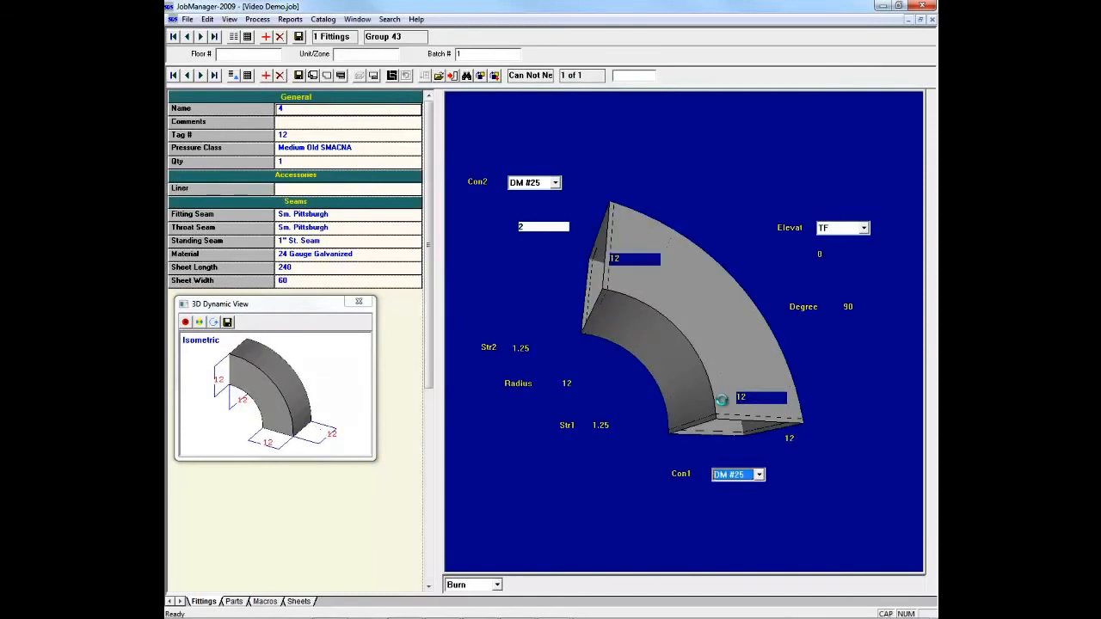
Step: Inspect the elbow from another angle in the 3D preview and set its depth at the Con2 end to 12
mouse_move(278, 406)
left_mouse_down()
mouse_move(314, 412)
mouse_move(297, 398)
left_mouse_up()
left_click(523, 228)
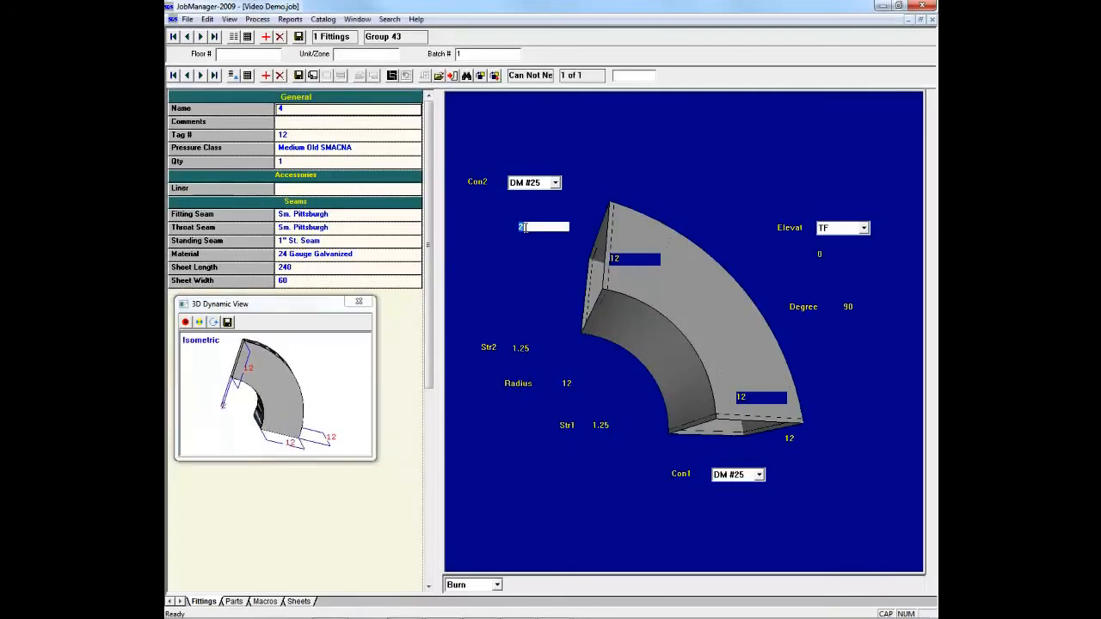
type("12")
key("Return")
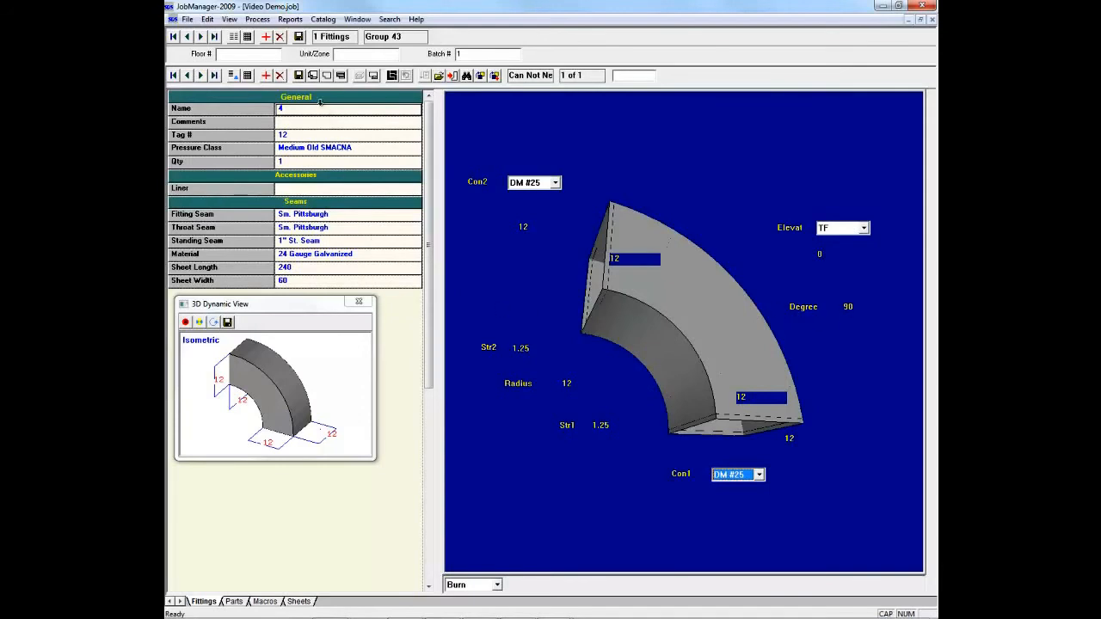
Step: Set the elbow's quantity to 6 and move the 3D preview further clear of the fitting properties
left_click(291, 163)
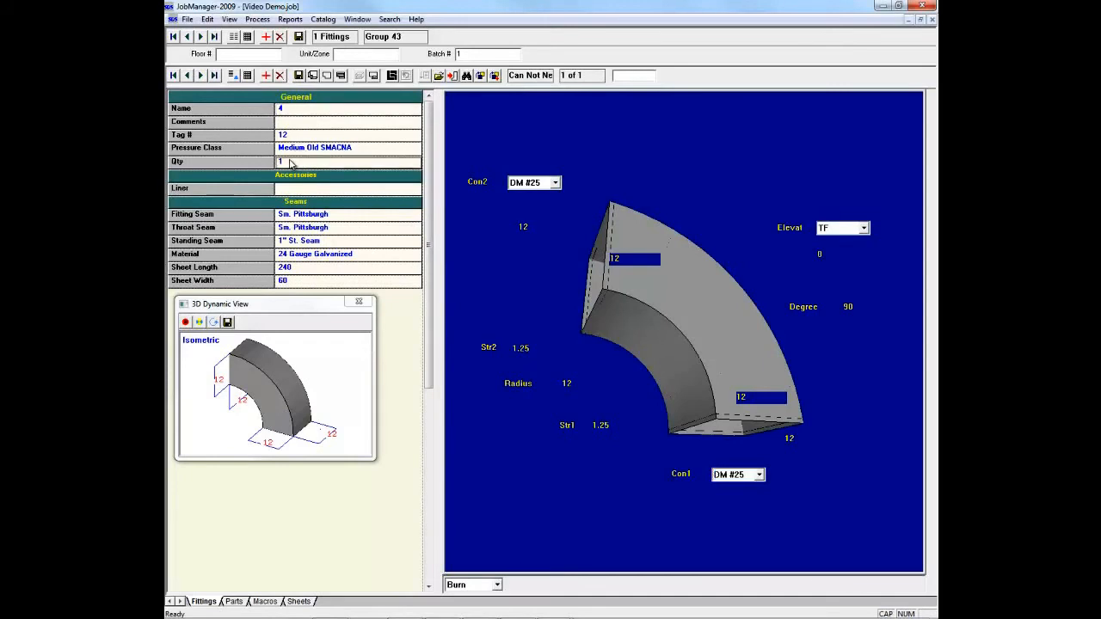
double_click(284, 161)
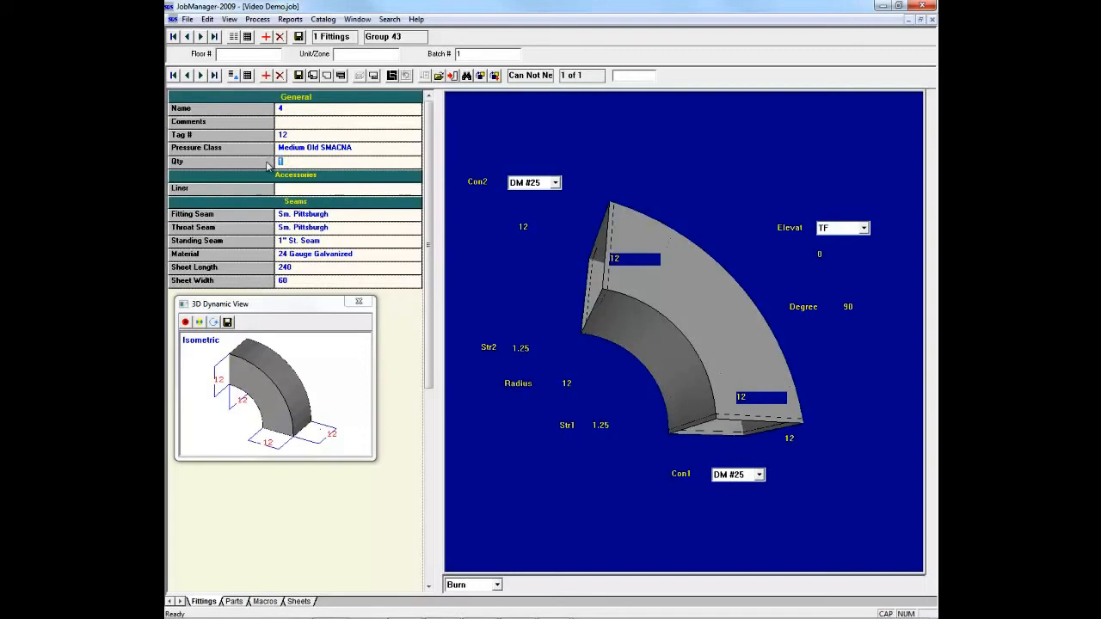
type("6")
key("Tab")
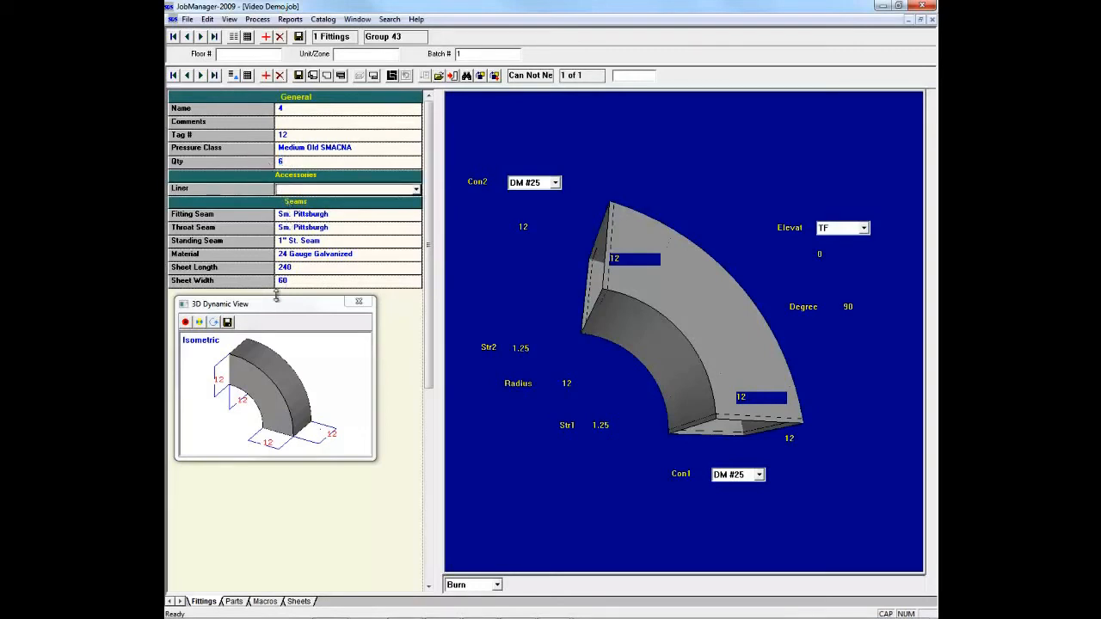
left_click(277, 303)
left_click_drag(276, 303, 290, 367)
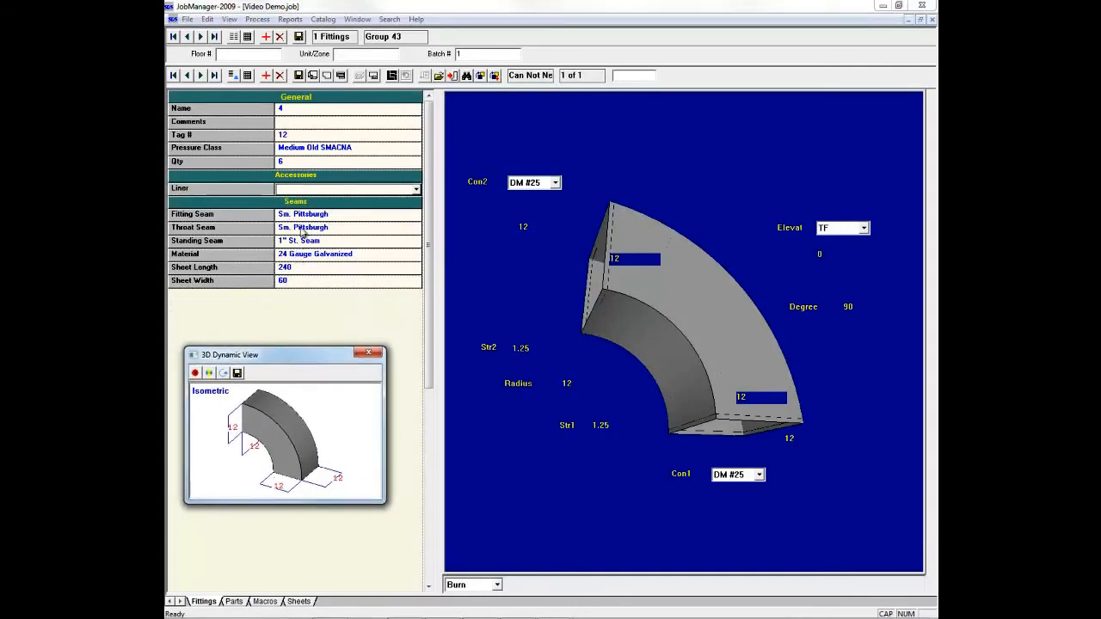
Step: Leave the liner empty, save the elbow fitting and open its flat patterns in Minidraw
left_click(416, 191)
left_click(417, 190)
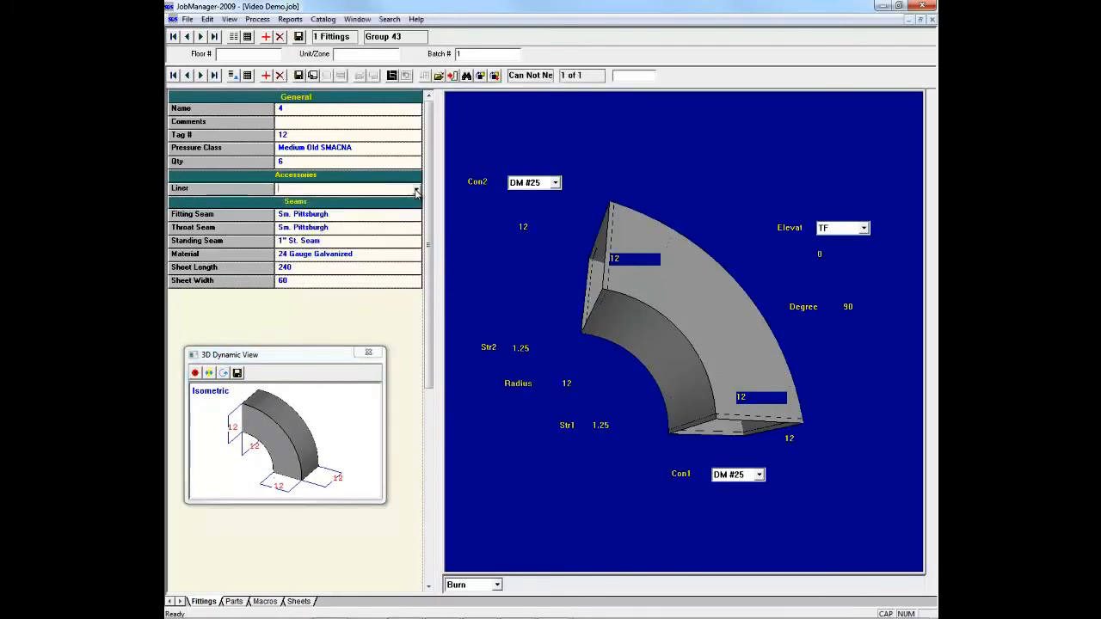
left_click(299, 76)
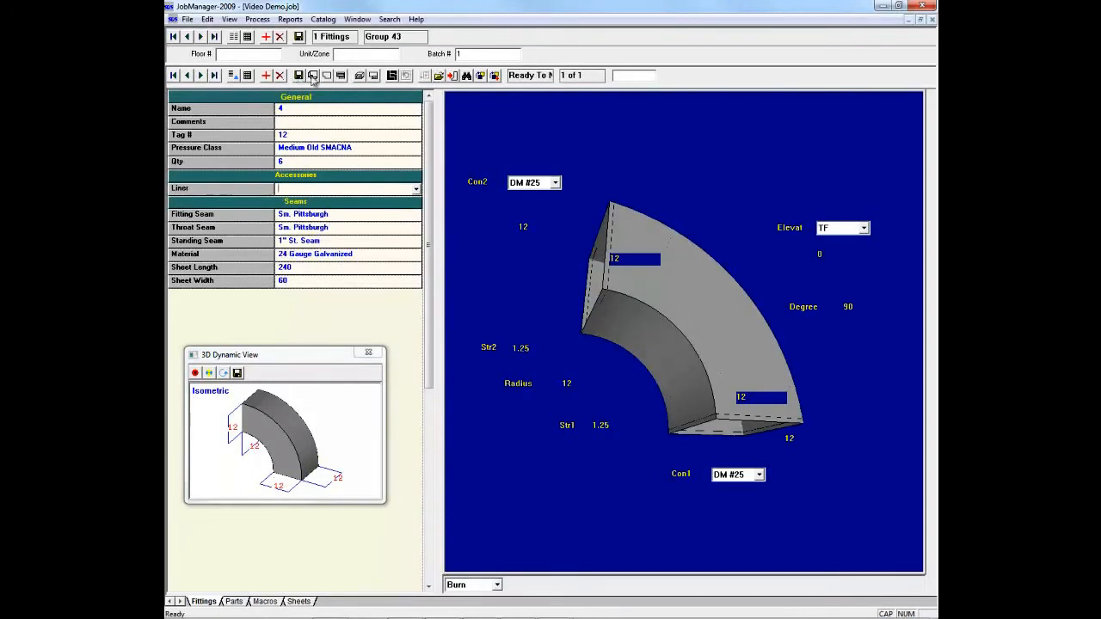
left_click(327, 77)
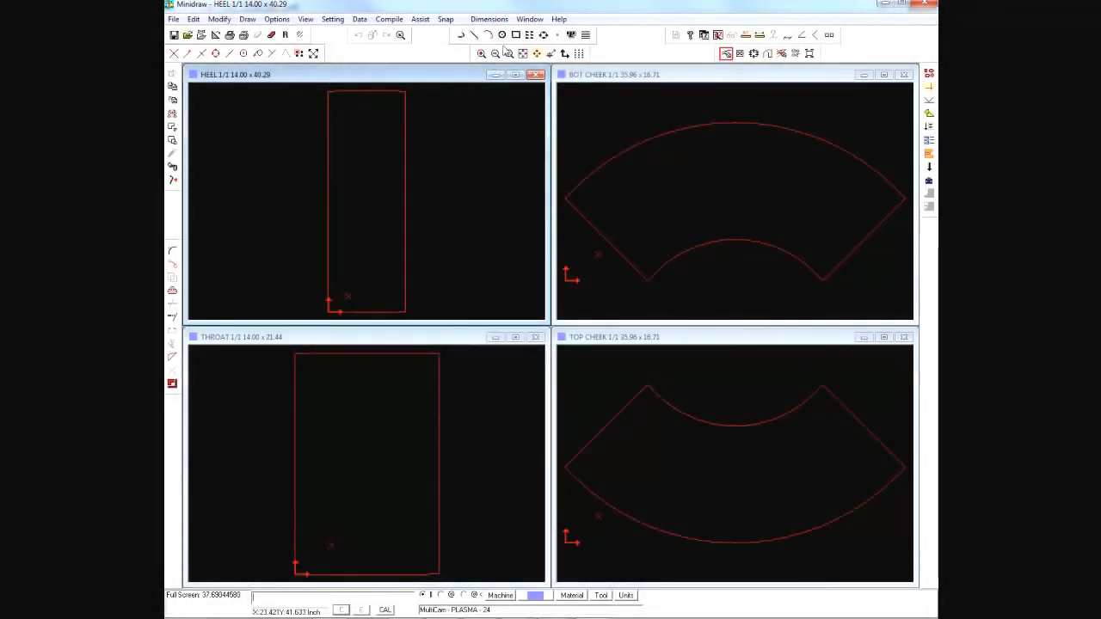
Step: Draw a small rectangle near the middle of the HEEL pattern and two small circles above it
left_click(516, 36)
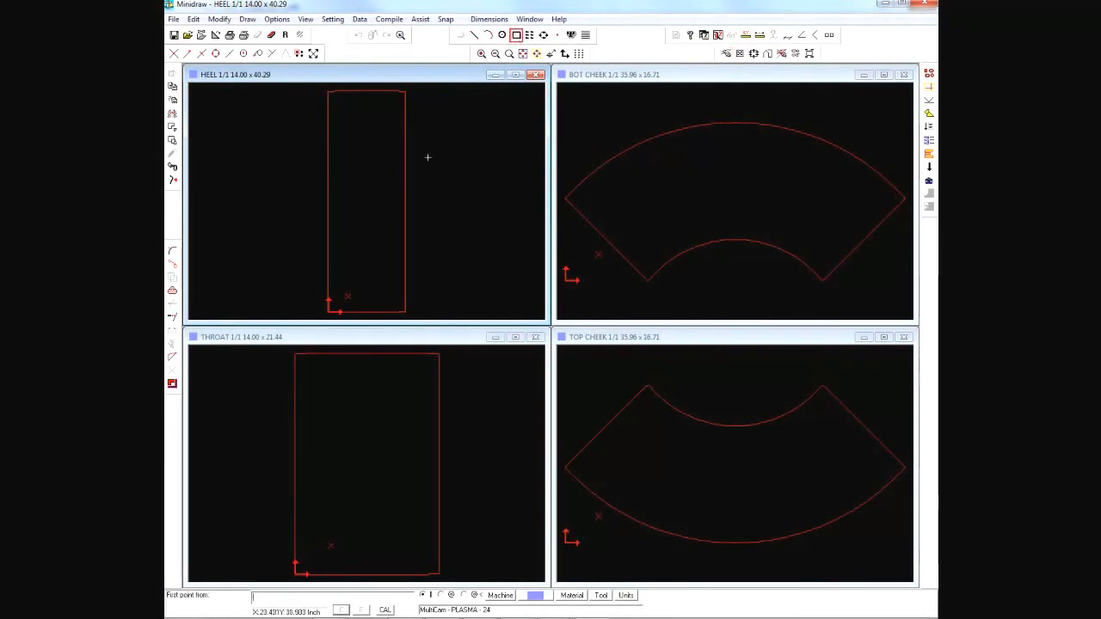
left_click(351, 198)
left_click(374, 224)
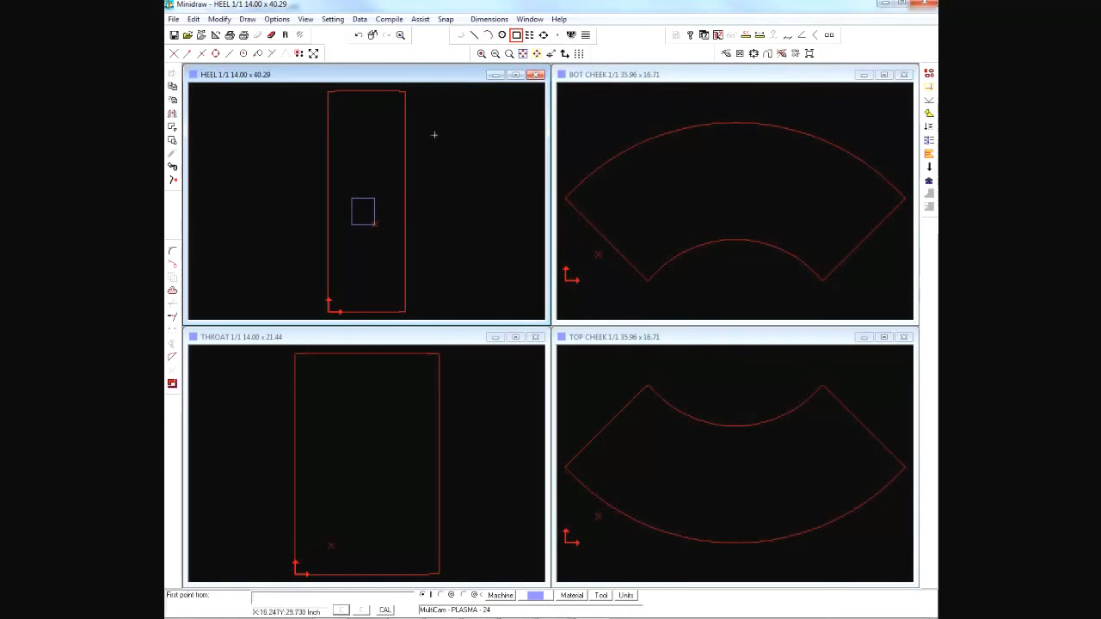
left_click(502, 35)
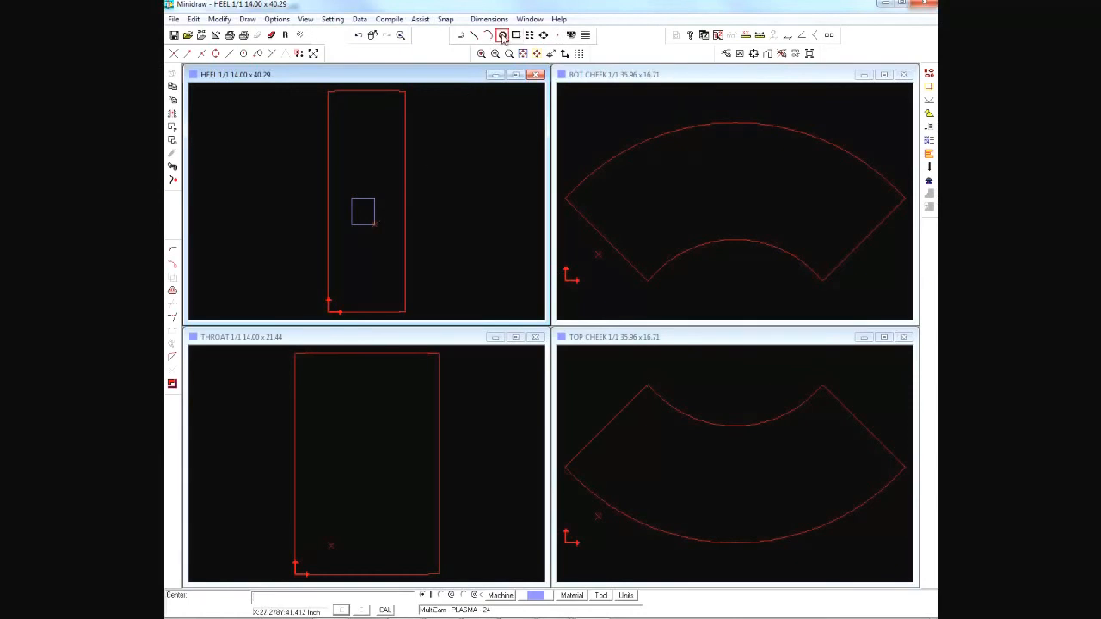
left_click(367, 113)
left_click(367, 137)
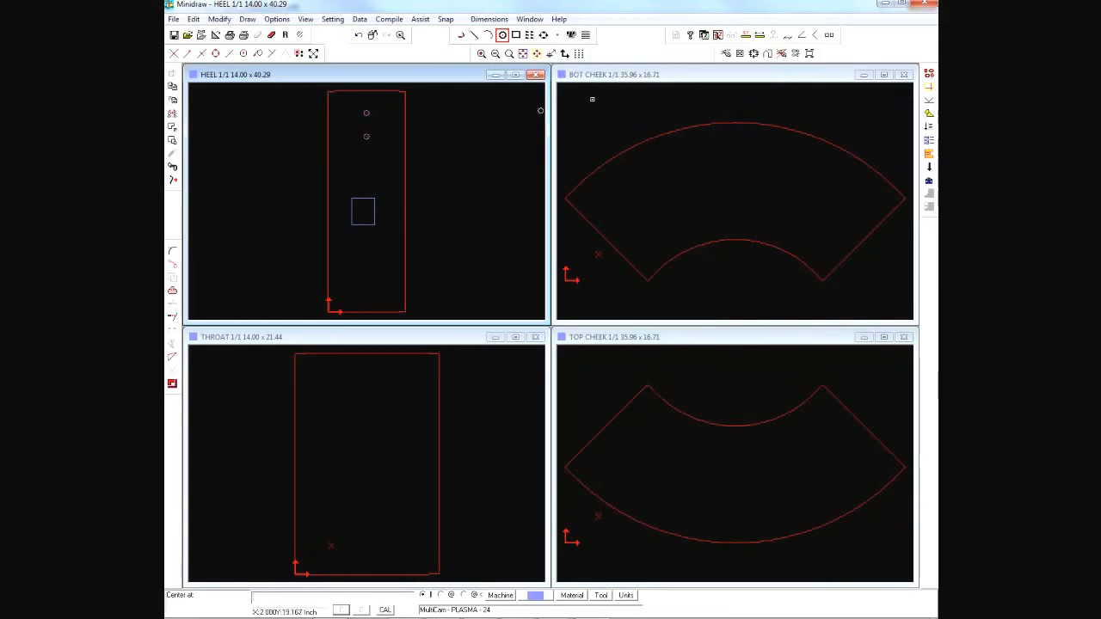
Step: Tool the HEEL pattern's two circles and small rectangle for plasma cutting, and save the drawing
left_click(366, 113)
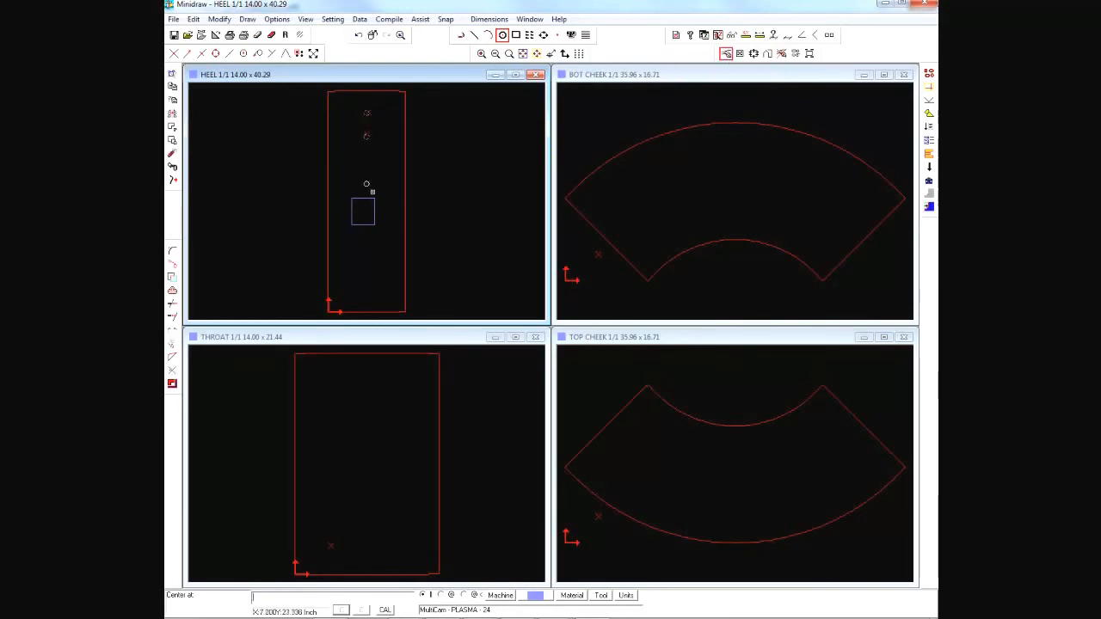
left_click(373, 203)
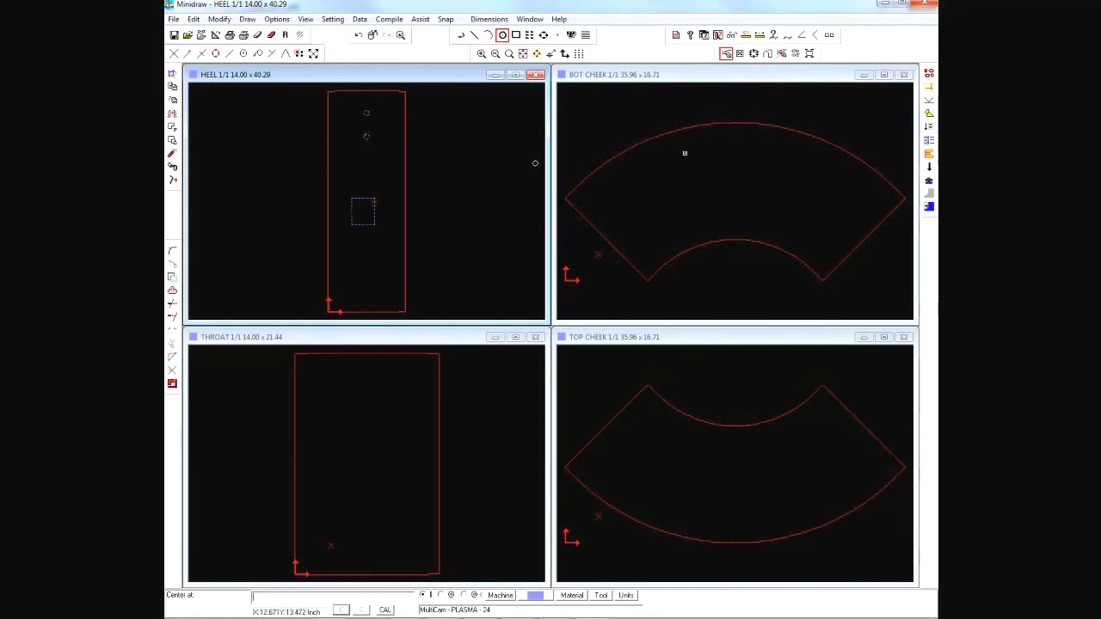
left_click(930, 76)
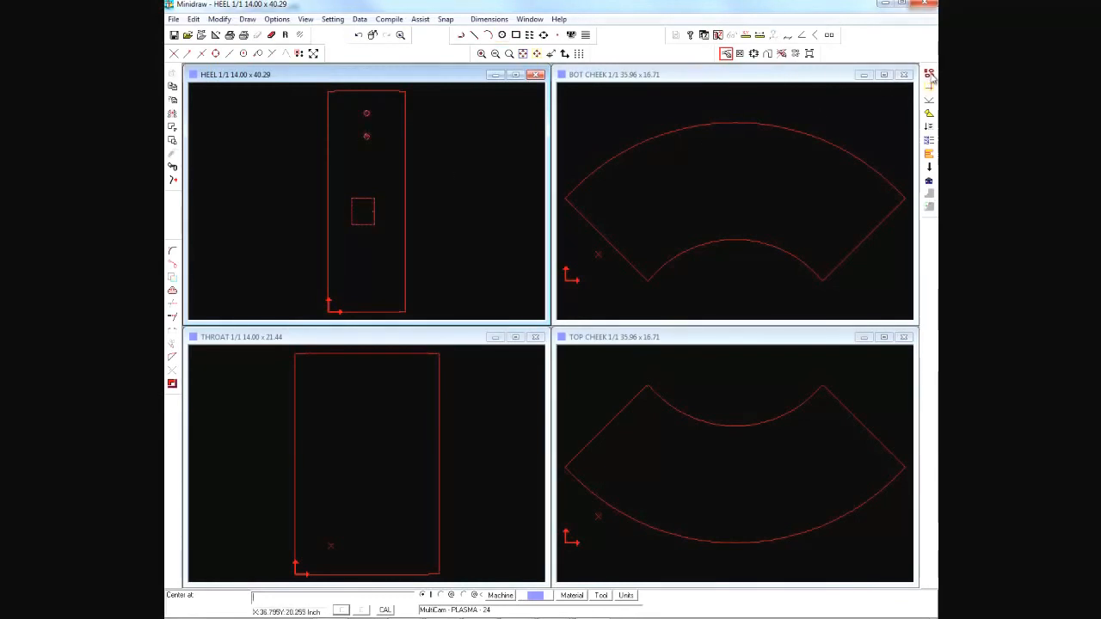
left_click(174, 35)
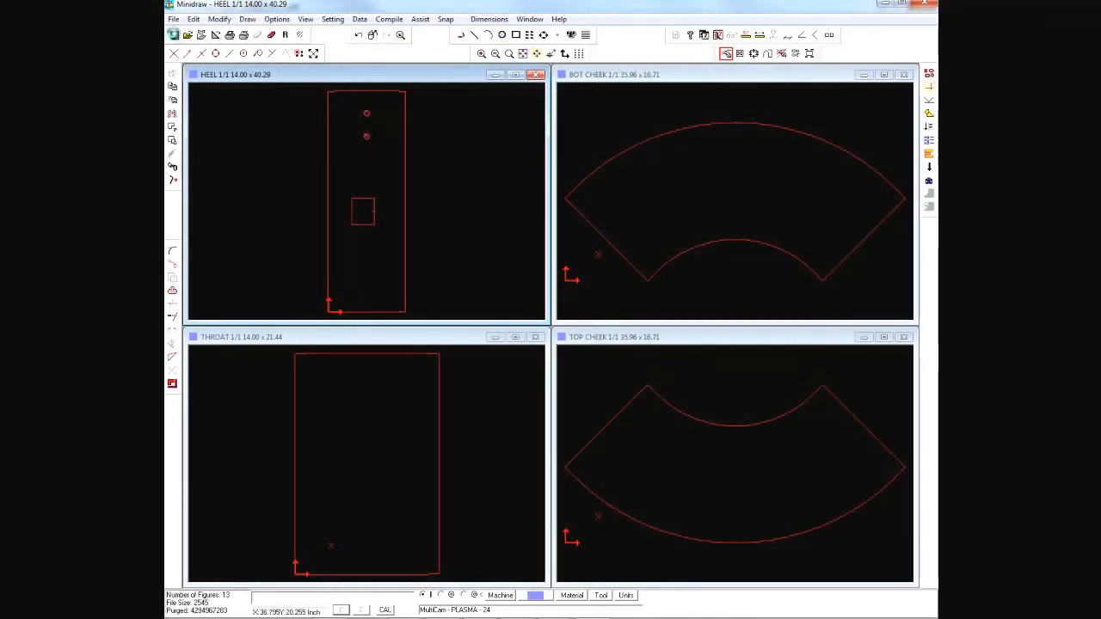
Step: Close the elbow patterns in Minidraw and browse the fitting library through to the page starting with fitting 192
left_click(929, 4)
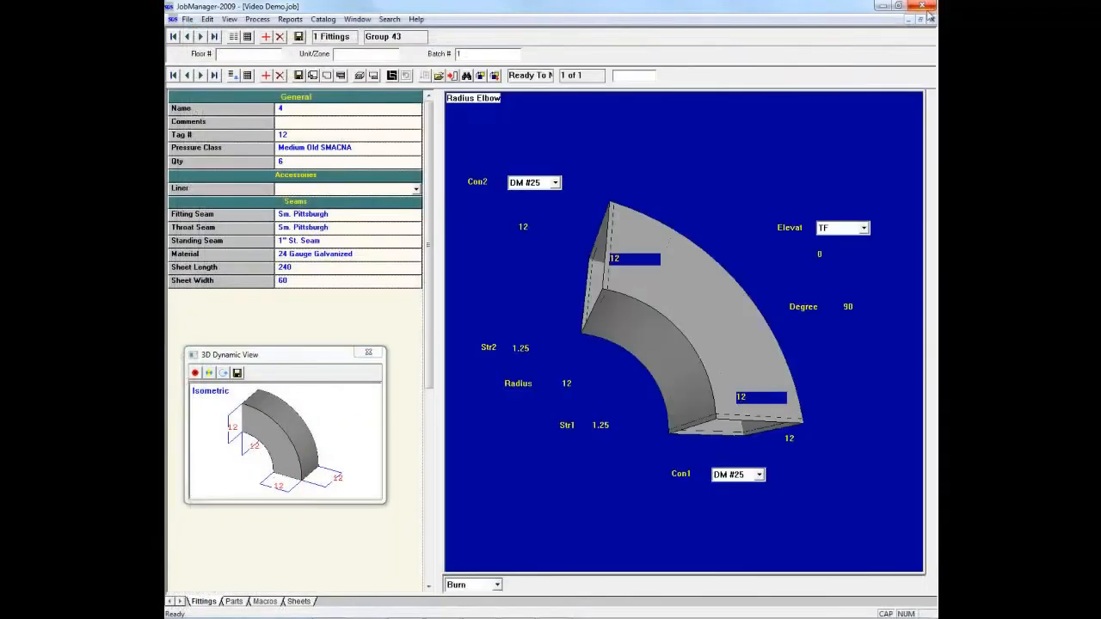
left_click(267, 76)
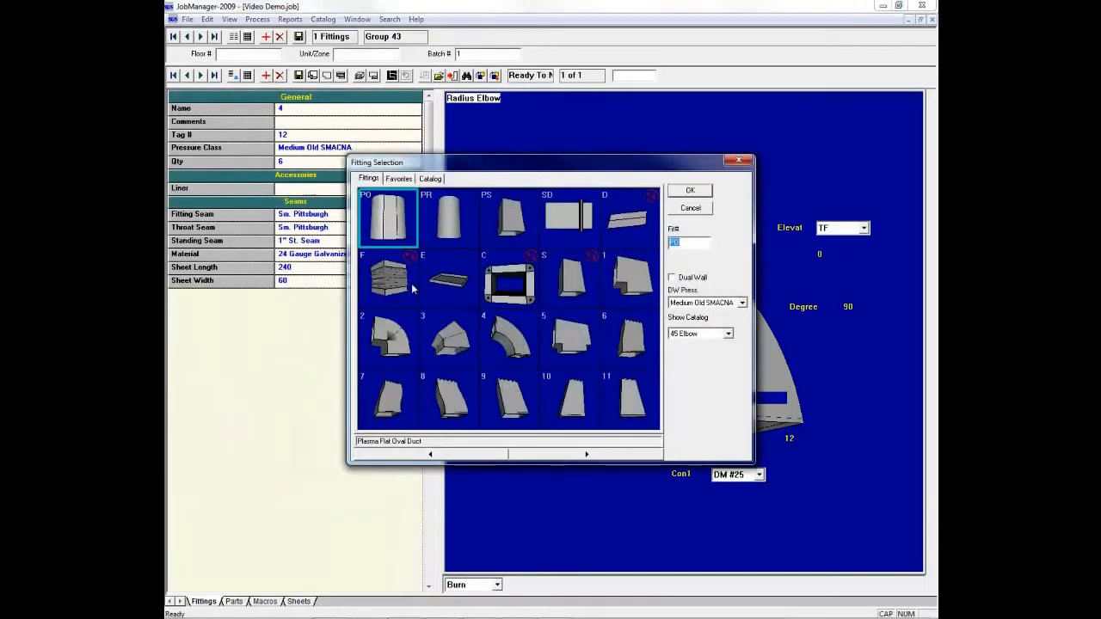
left_click(554, 458)
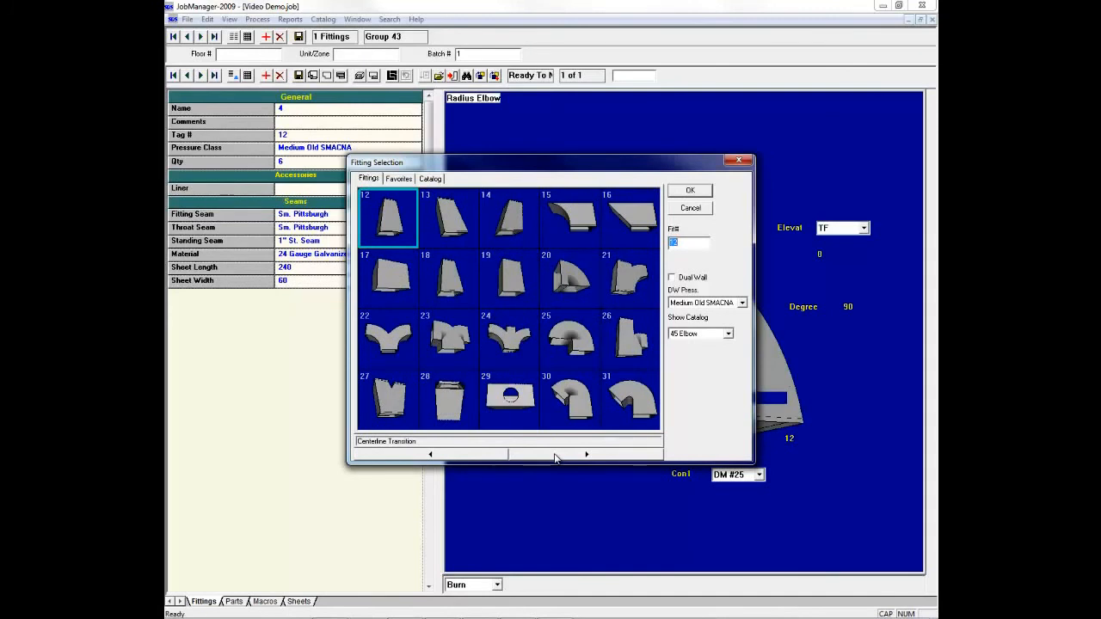
left_click(554, 459)
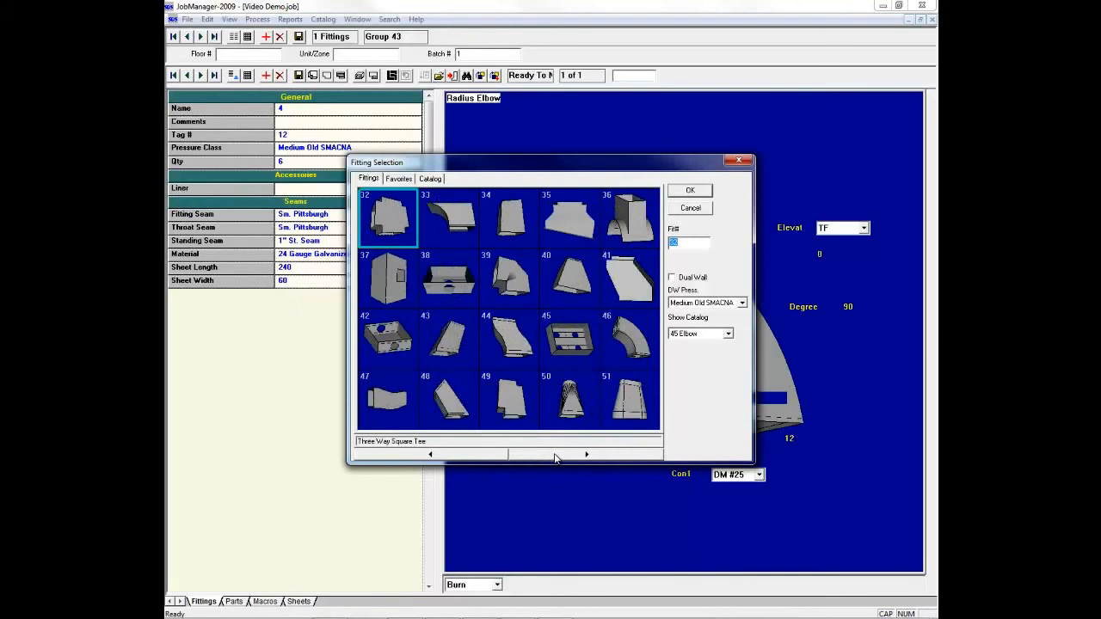
left_click(555, 458)
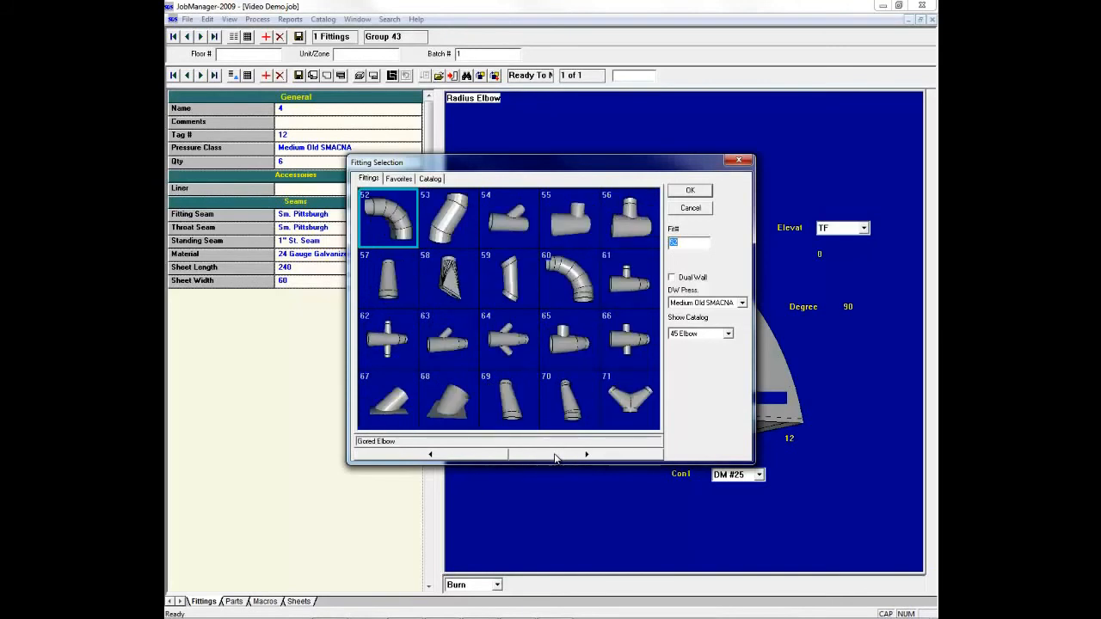
left_click(555, 458)
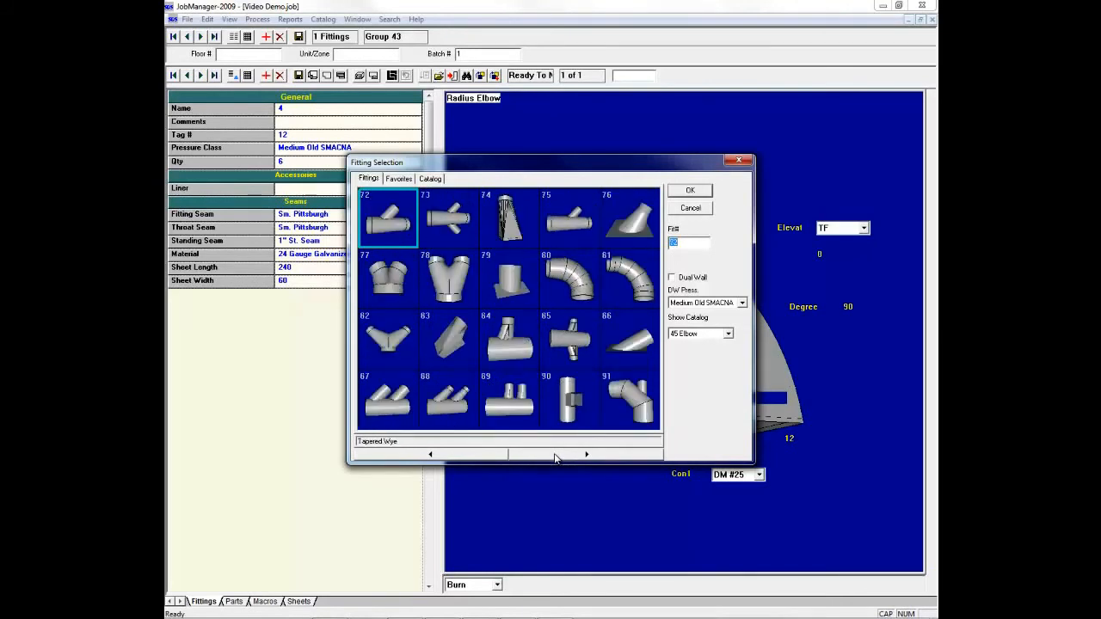
left_click(555, 458)
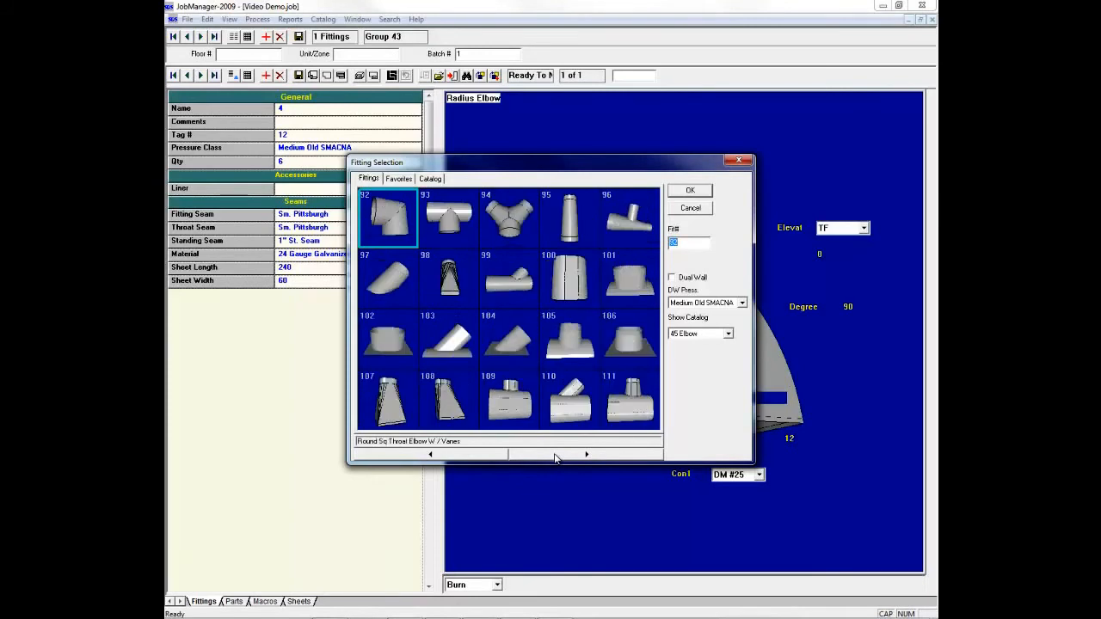
left_click(555, 459)
left_click(554, 459)
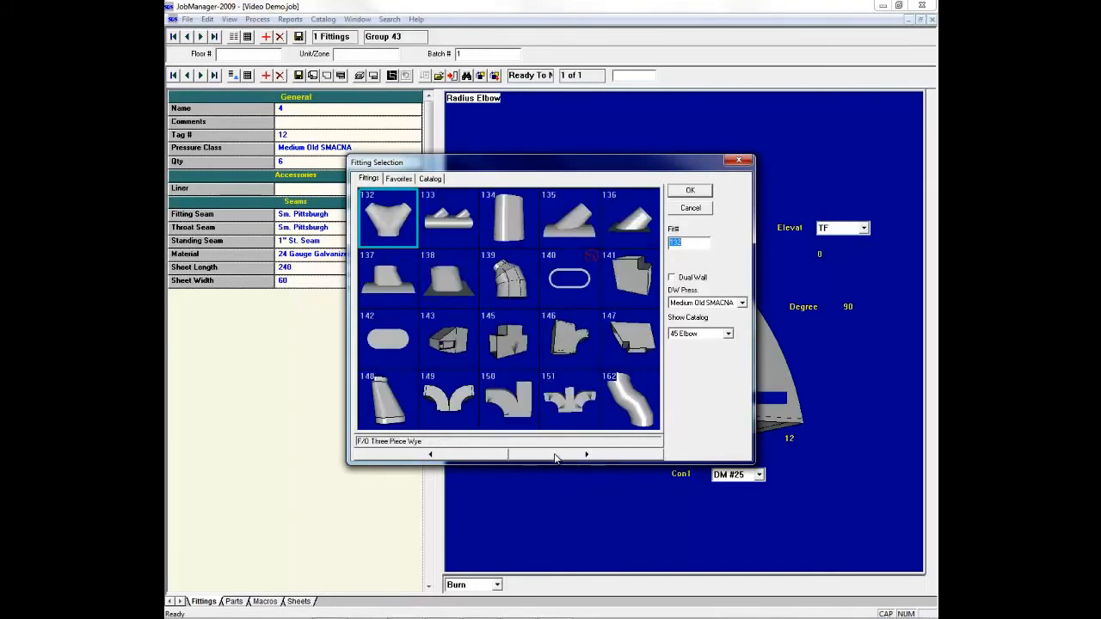
left_click(555, 459)
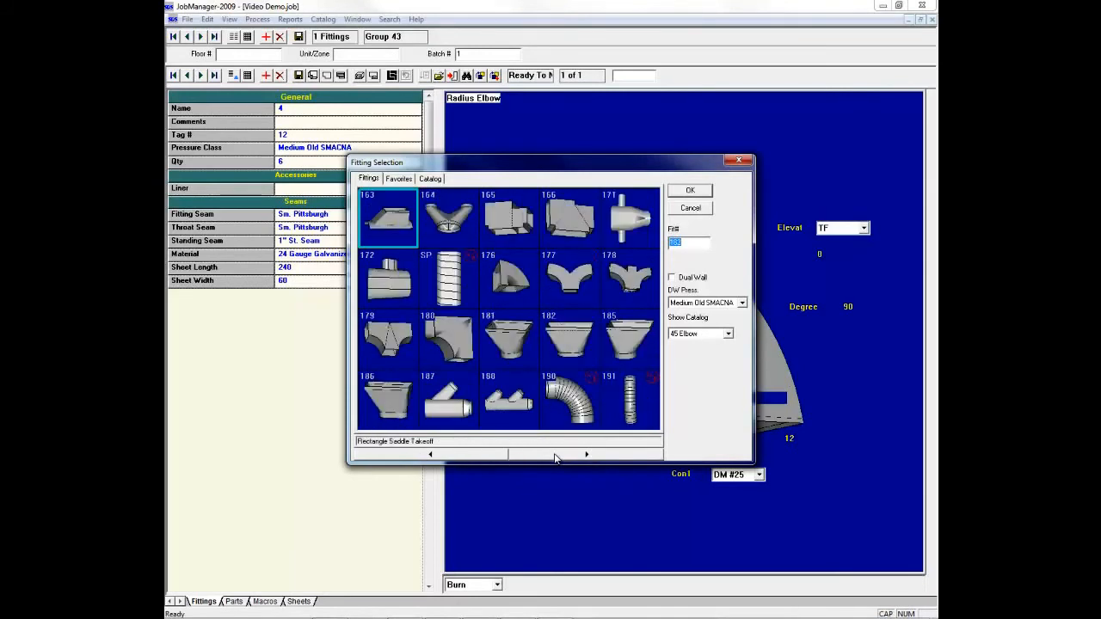
left_click(555, 458)
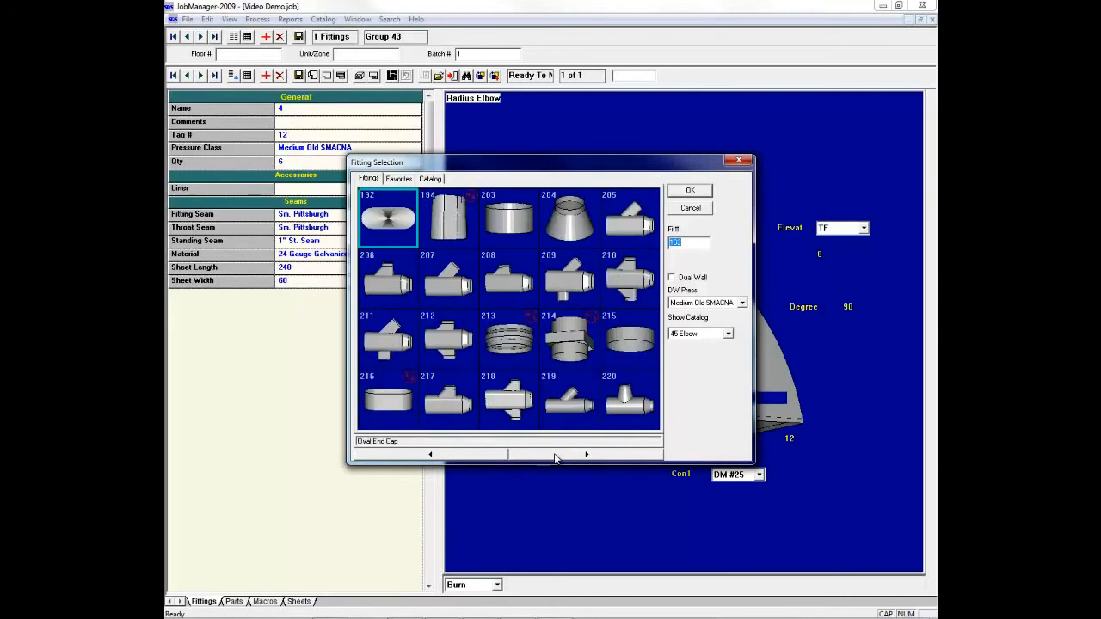
Step: Try out the Other Oval Duct fitting (194) with its 12-inch width set to 24, and delete it from the job
double_click(447, 232)
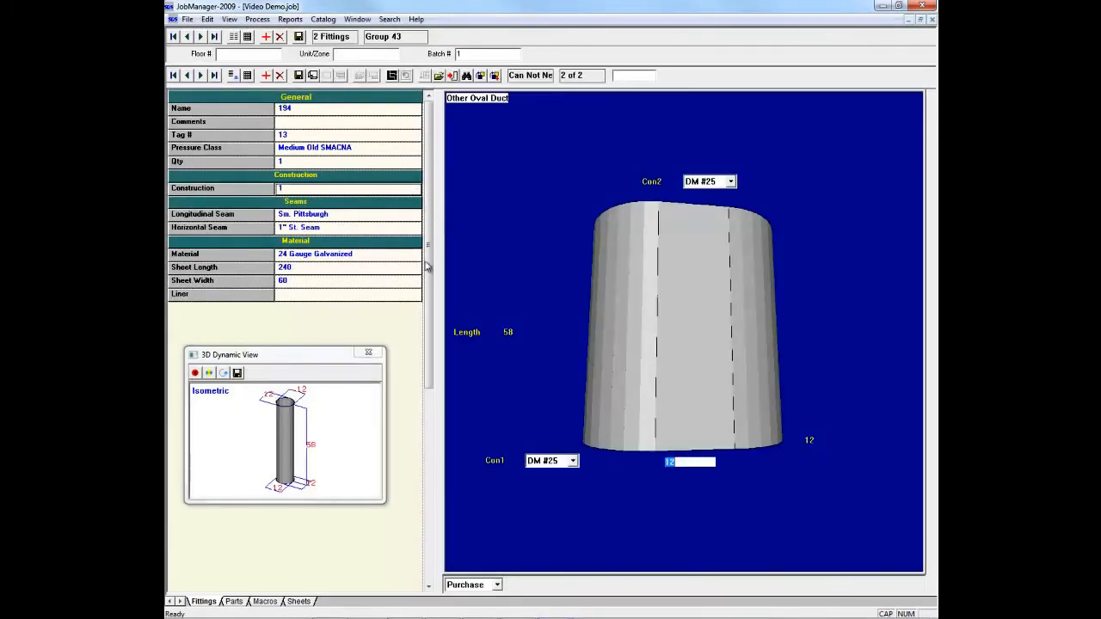
left_click_drag(280, 431, 295, 455)
left_click(676, 462)
type("24")
key("Tab")
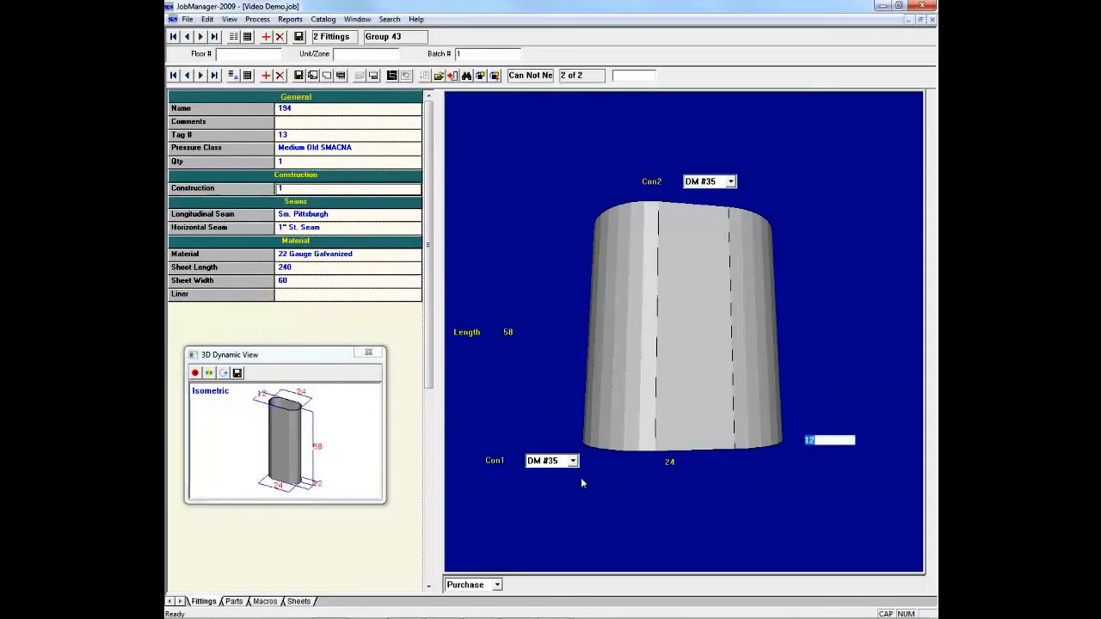
left_click_drag(292, 455, 302, 461)
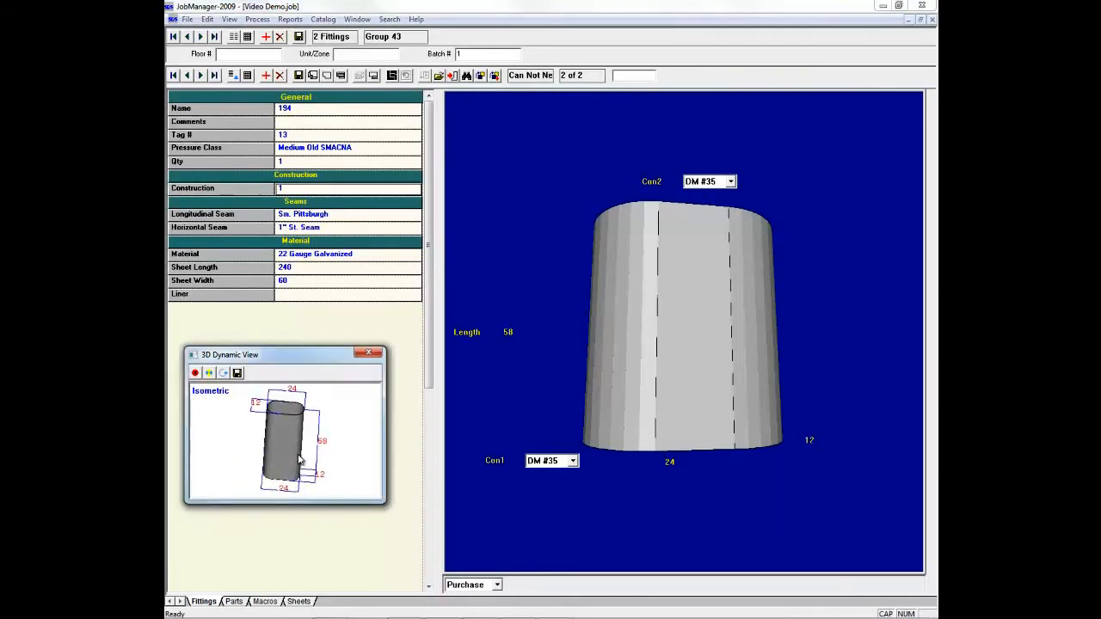
left_click(279, 76)
left_click(515, 344)
Step: Add the Single Rnd Lateral w/Reducer fitting (219) and move the 3D preview clear of its properties
left_click(266, 75)
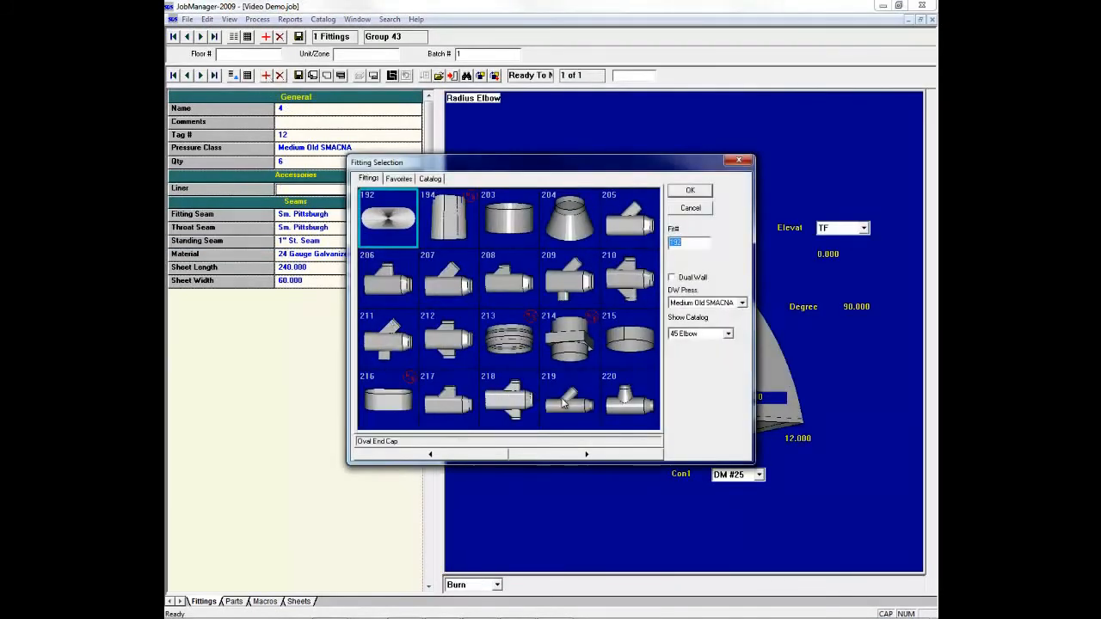
double_click(563, 402)
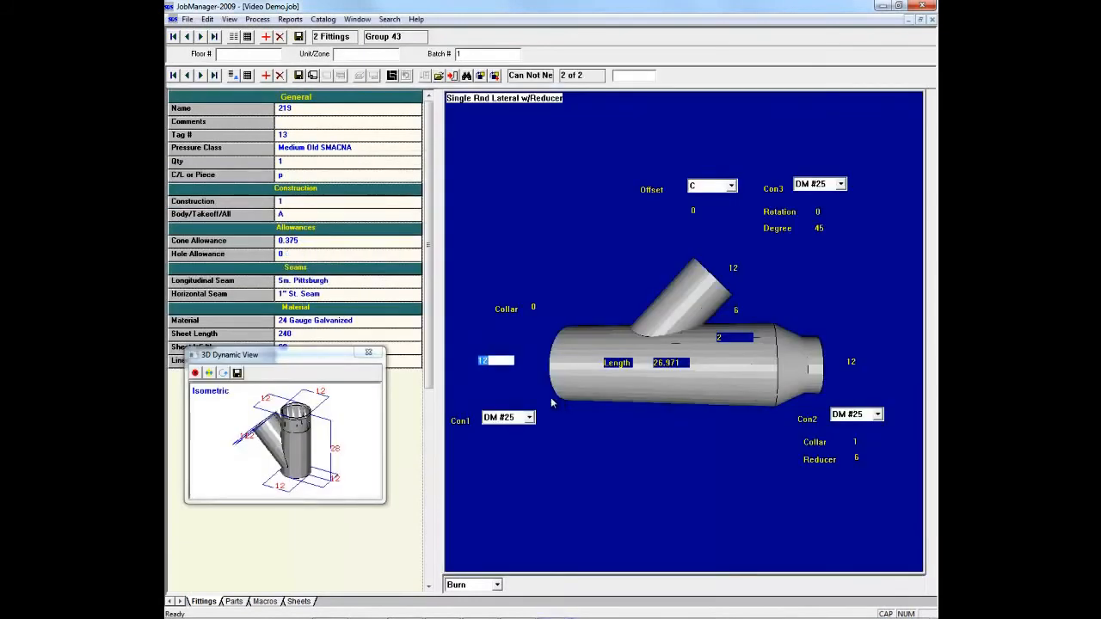
left_click_drag(336, 359, 348, 391)
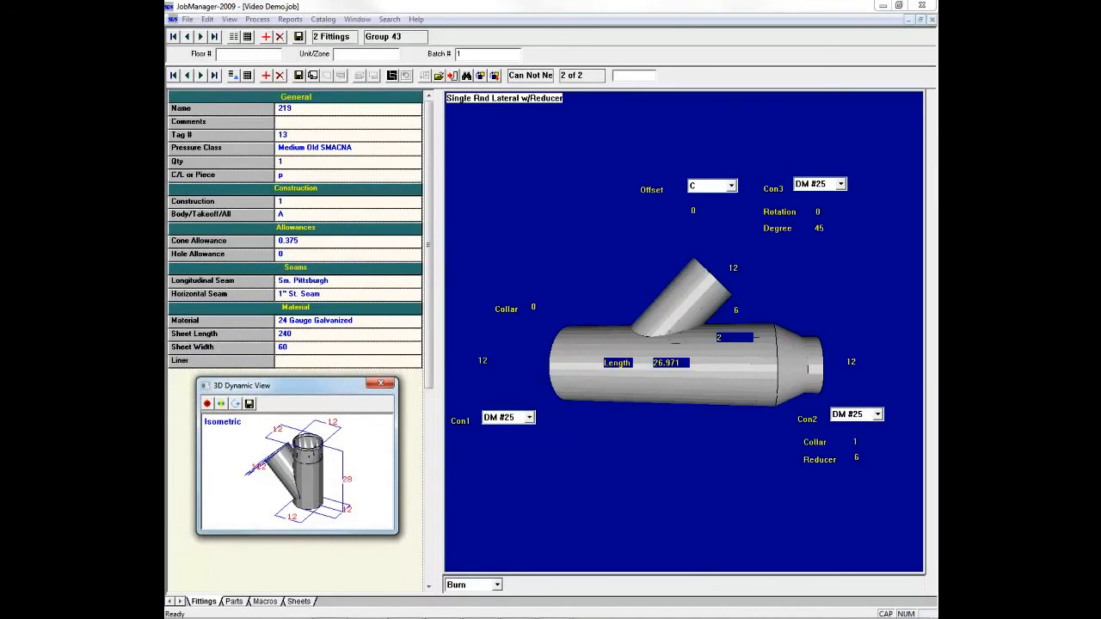
Step: Set the lateral's branch diameter and its reduced-end diameter to 8, and rotate the 3D preview to inspect the shape
left_click(733, 268)
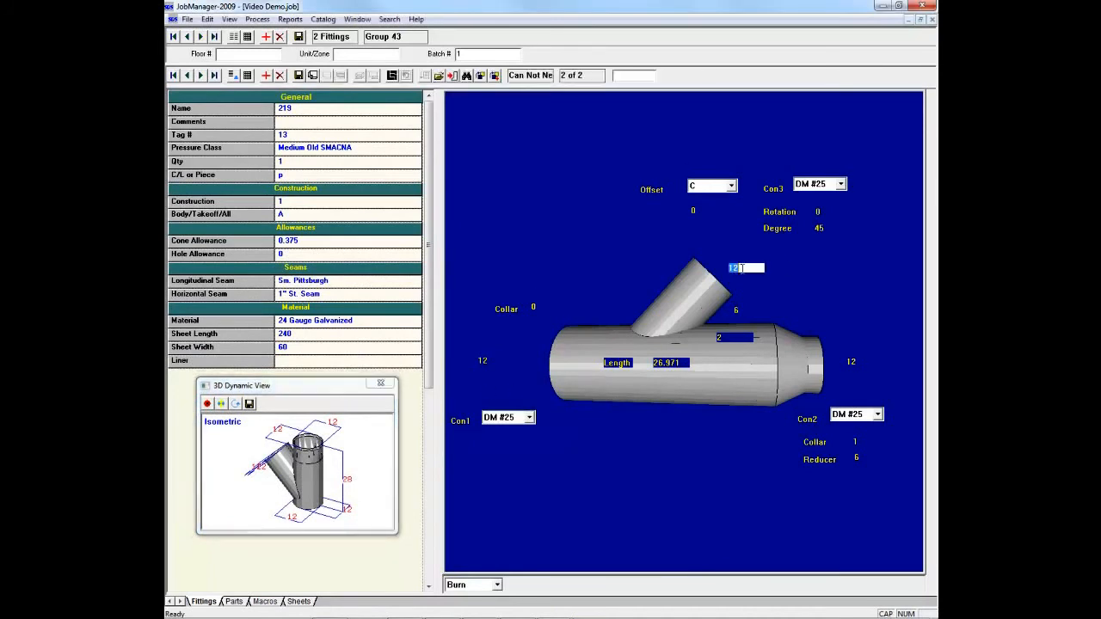
key("Tab")
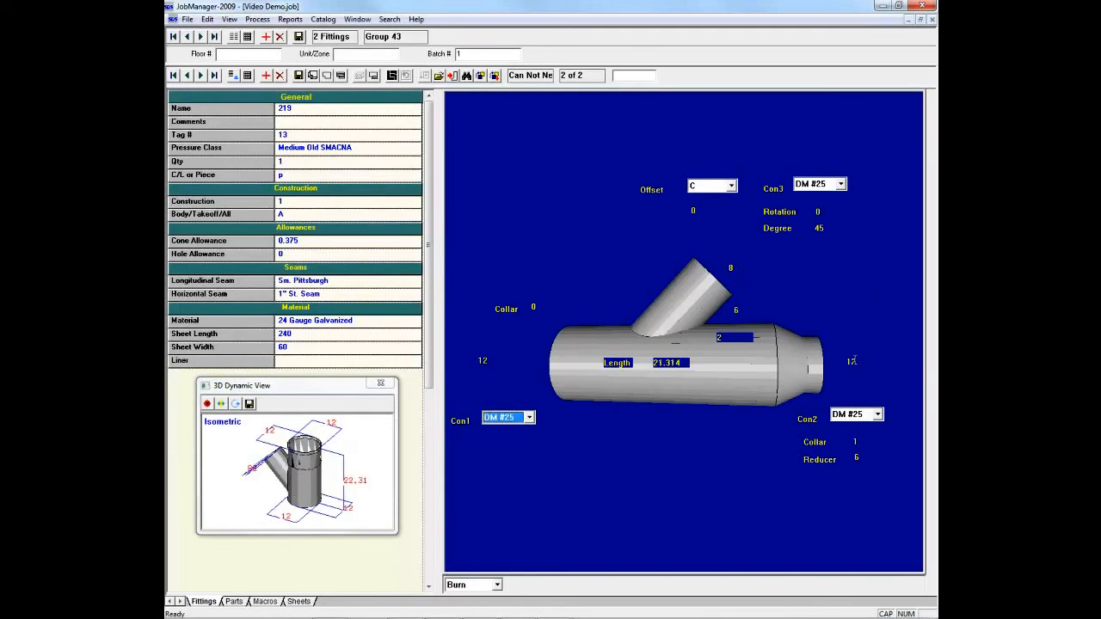
left_click(856, 361)
type("8")
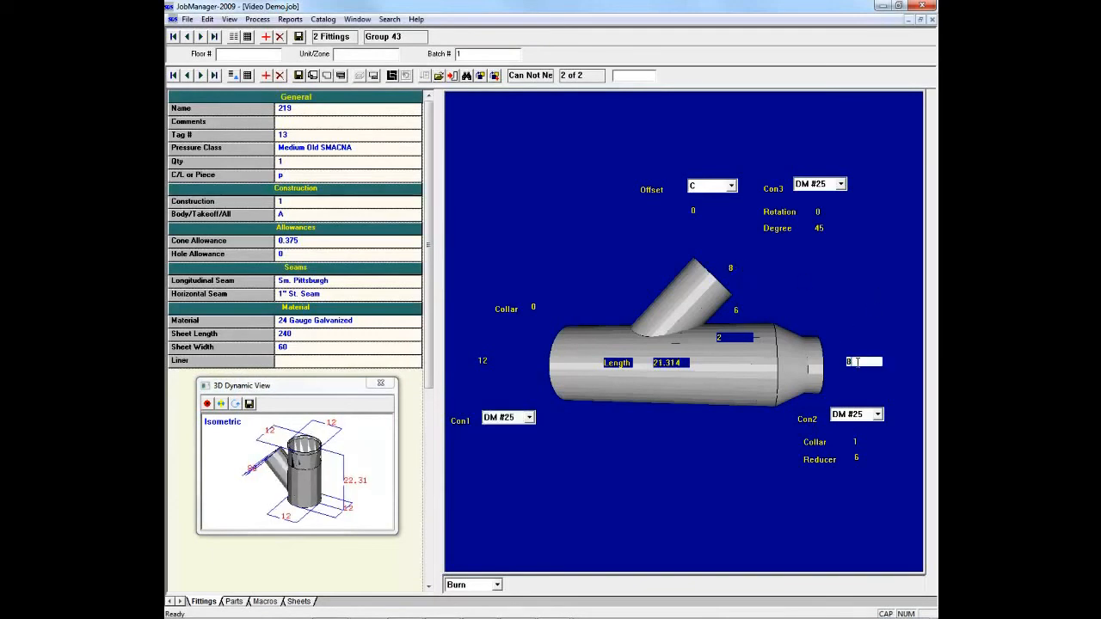
key("Tab")
mouse_move(337, 483)
left_mouse_down()
mouse_move(380, 459)
mouse_move(325, 484)
left_mouse_up()
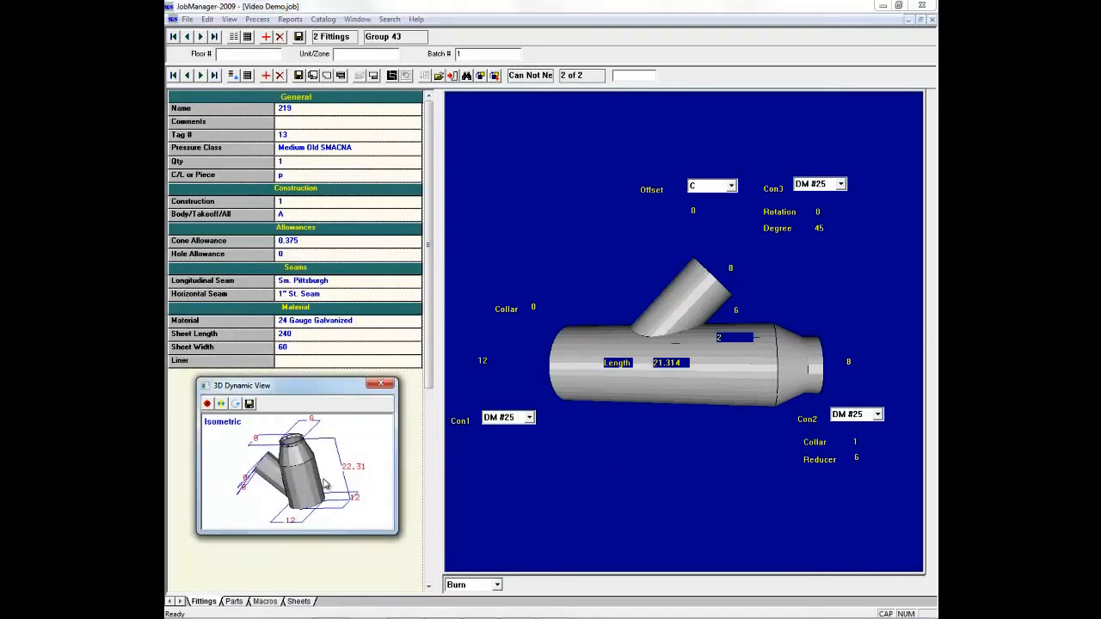
Step: Set the lateral's Reducer length to 0, inspect the tapered body in 3D and save the fitting
left_click(857, 460)
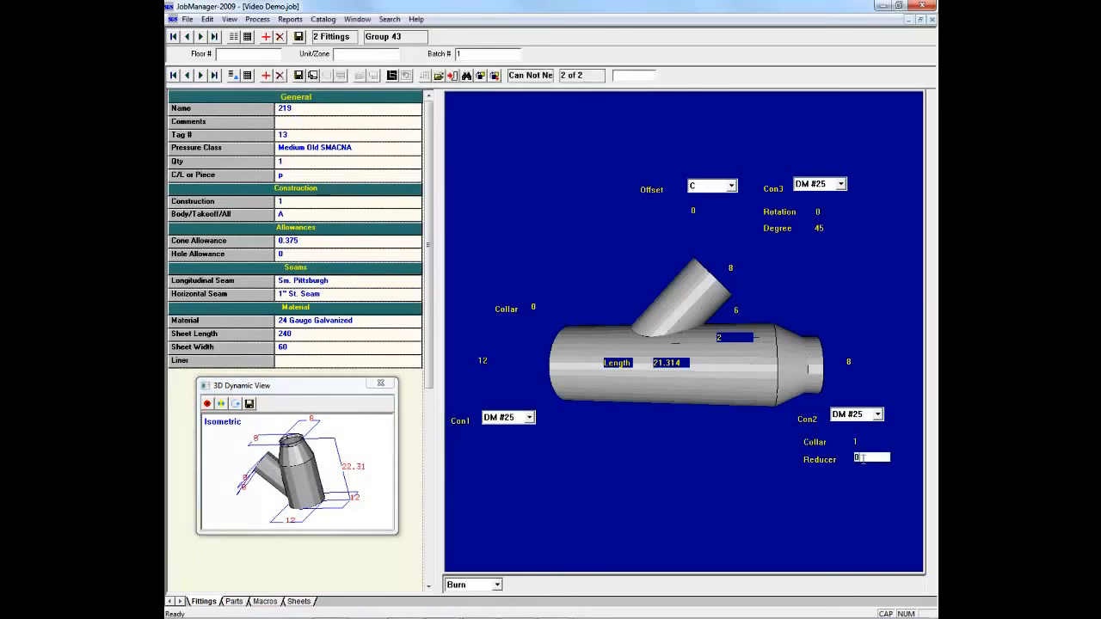
type("0")
key("Tab")
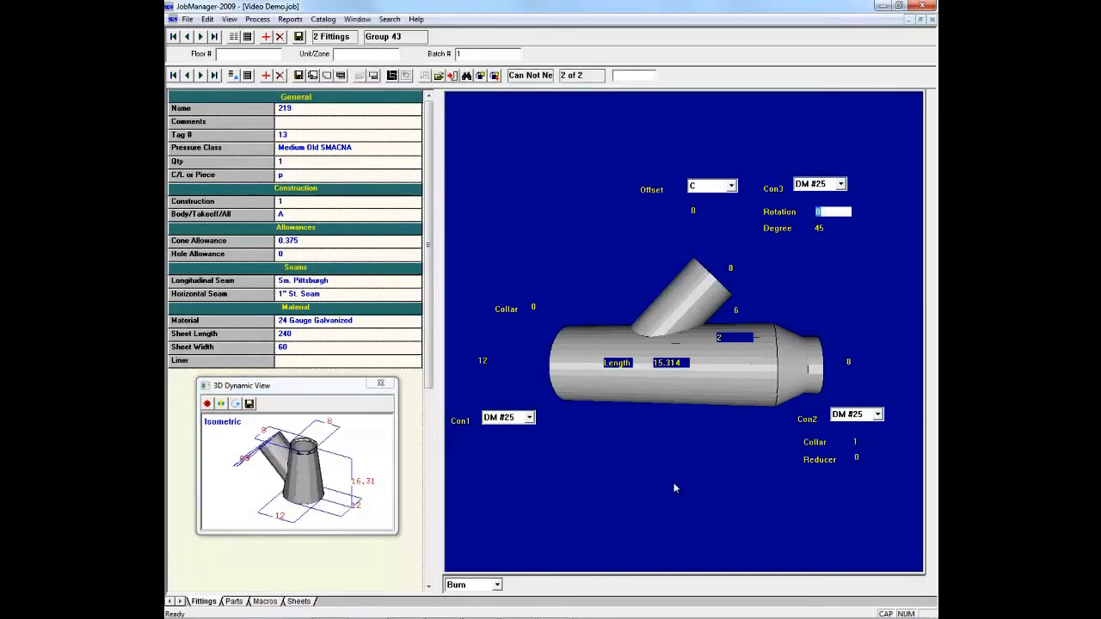
left_click_drag(311, 466, 335, 467)
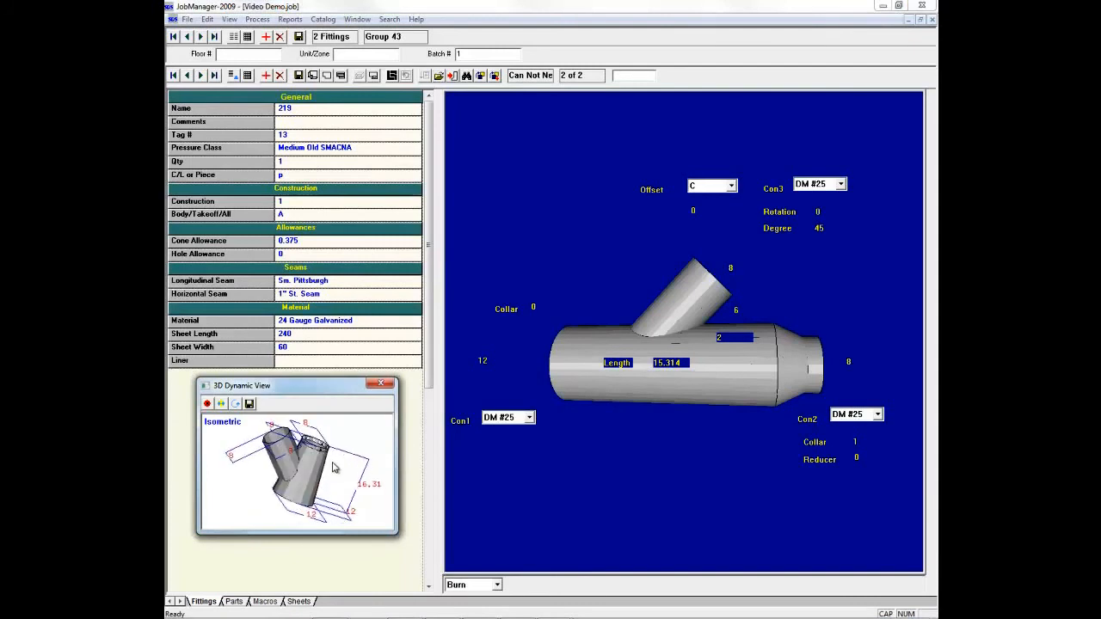
left_click(300, 76)
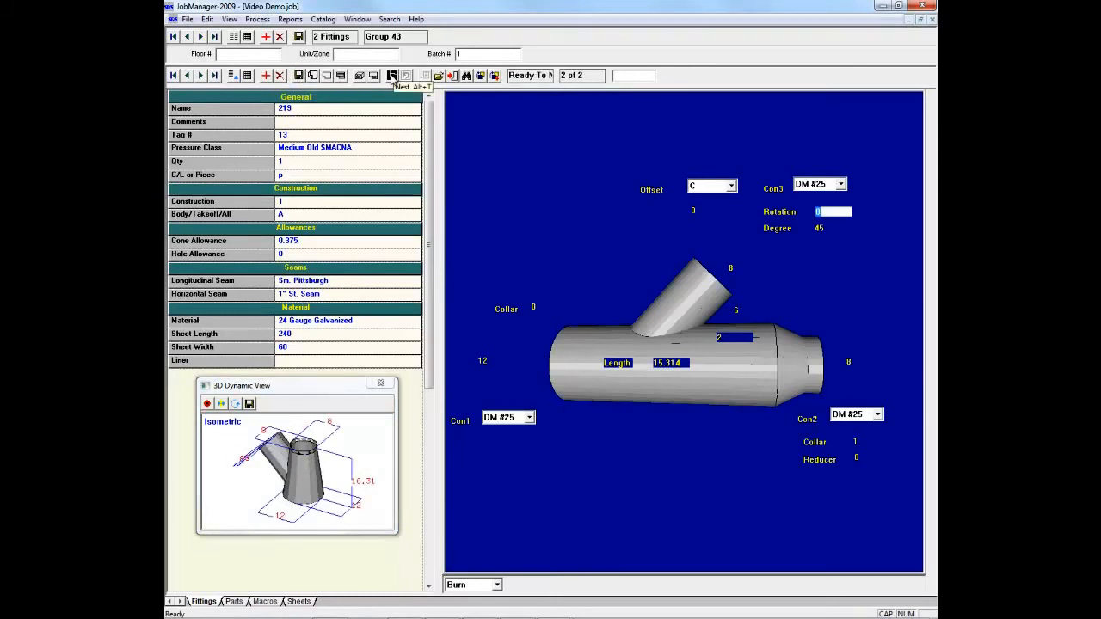
Step: Nest all batches with the Shape method and MultiCam post, and display the nested sheets
left_click(391, 76)
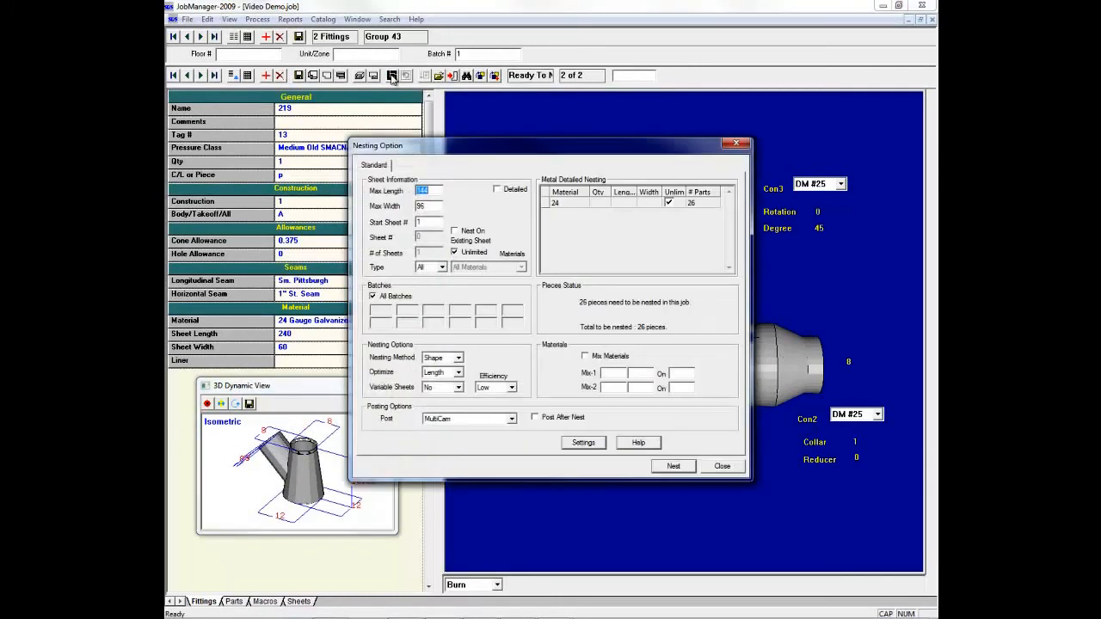
left_click(672, 465)
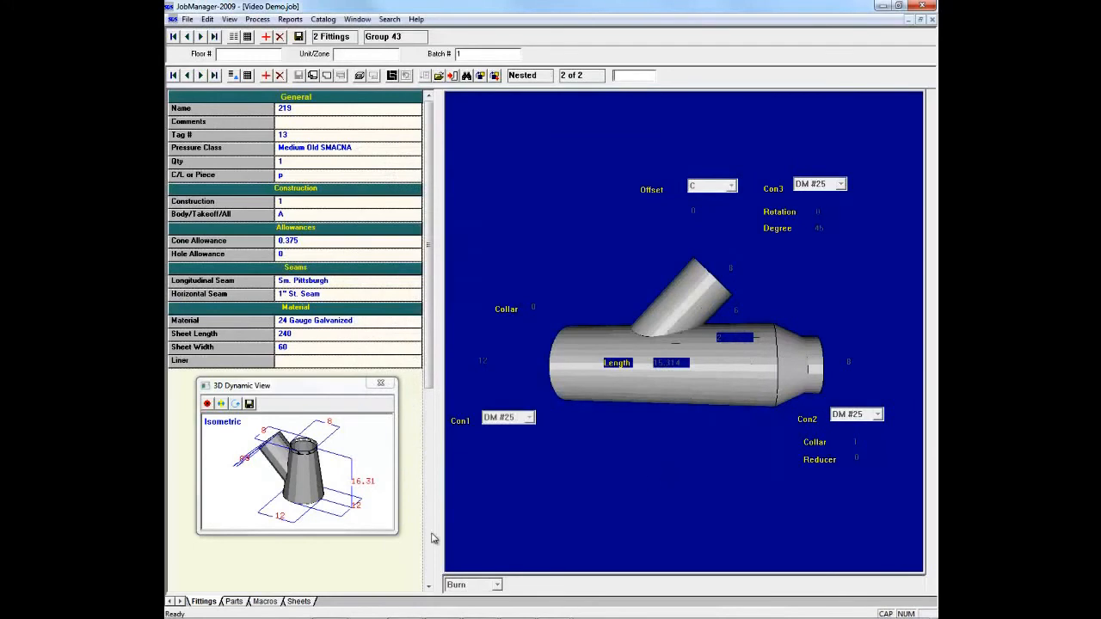
left_click(301, 601)
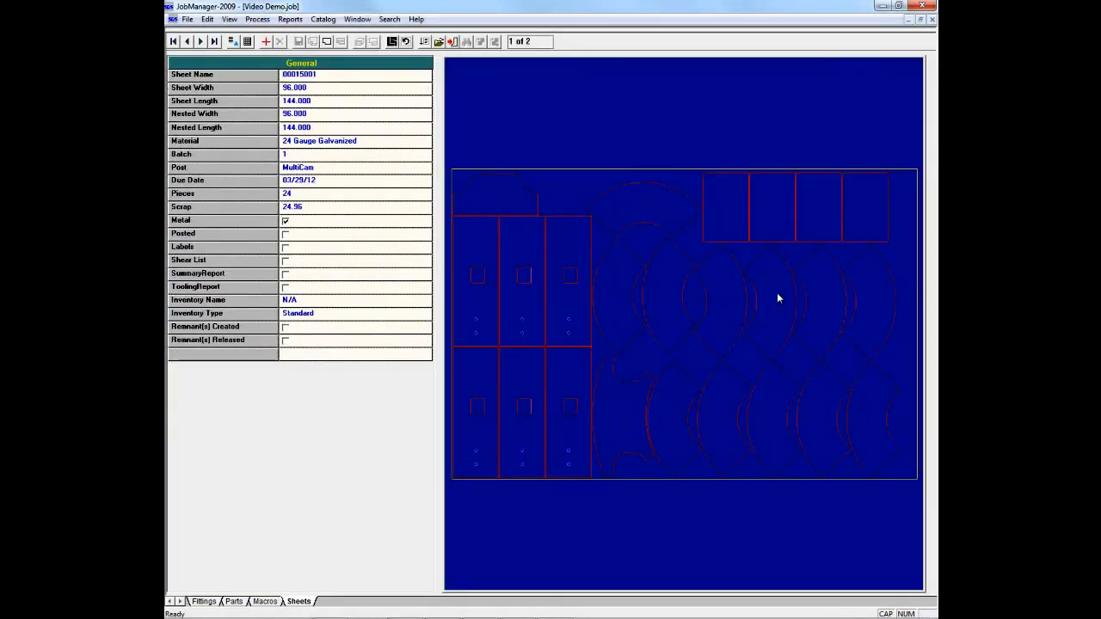
Step: Try to post the nested sheets, declining to overwrite the already posted sheet 00015001
left_click(424, 43)
left_click(676, 258)
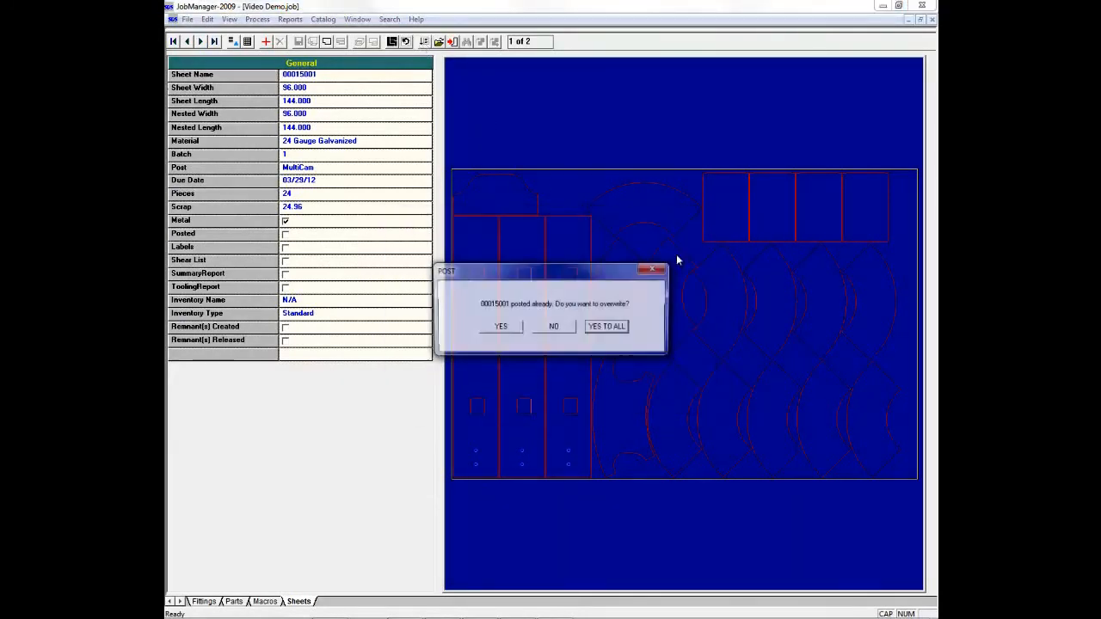
left_click(543, 325)
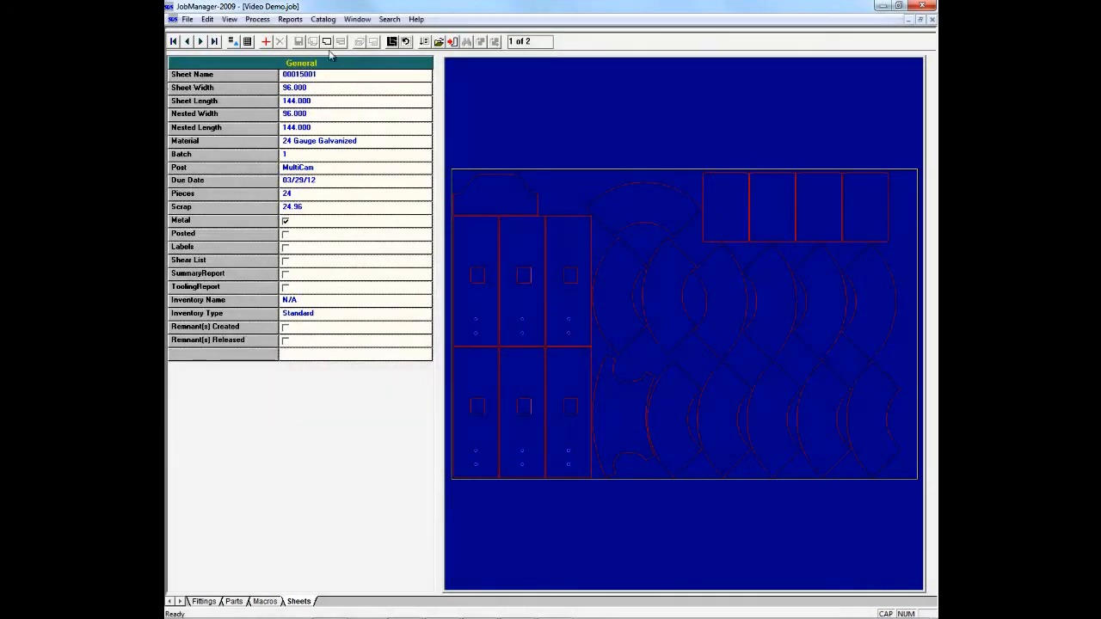
Step: Generate the Nest Summary nesting report for all records by criteria and look through its first page
left_click(295, 20)
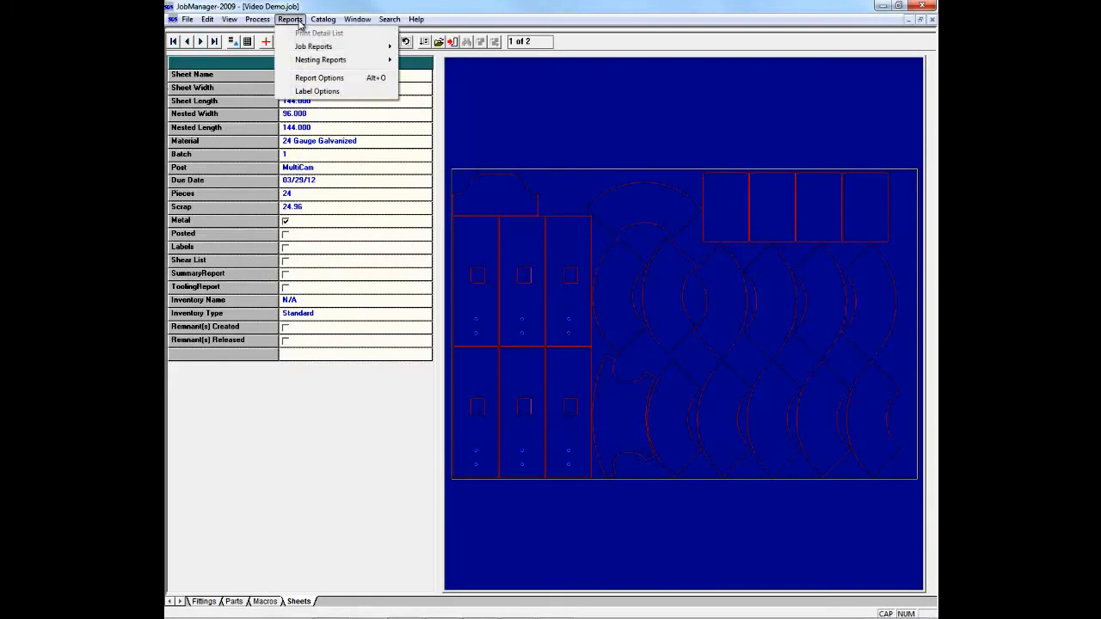
mouse_move(304, 48)
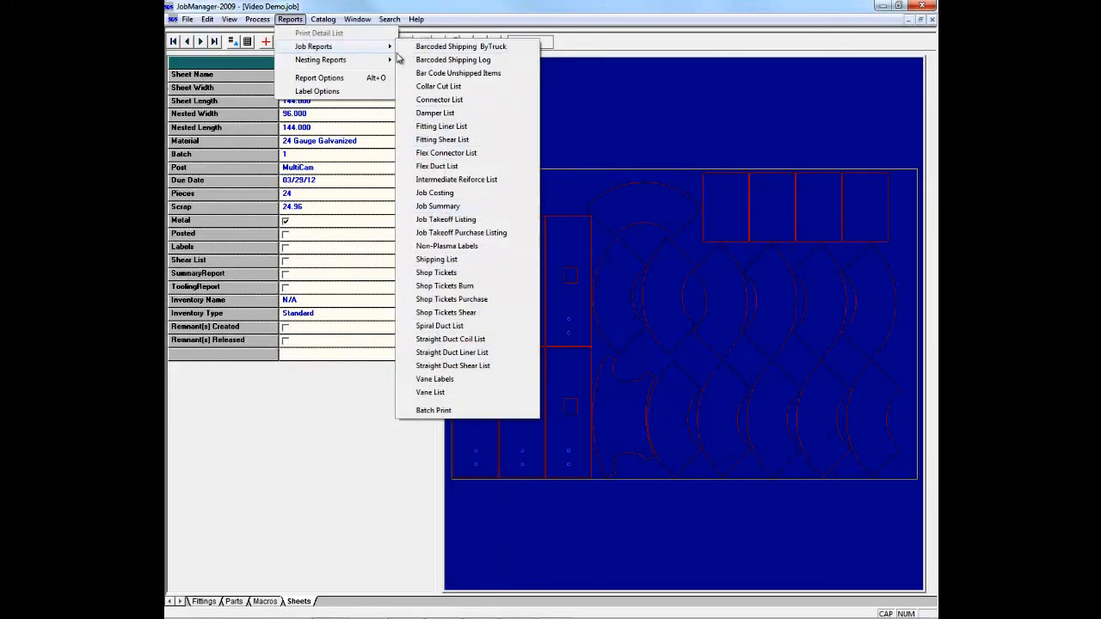
mouse_move(386, 62)
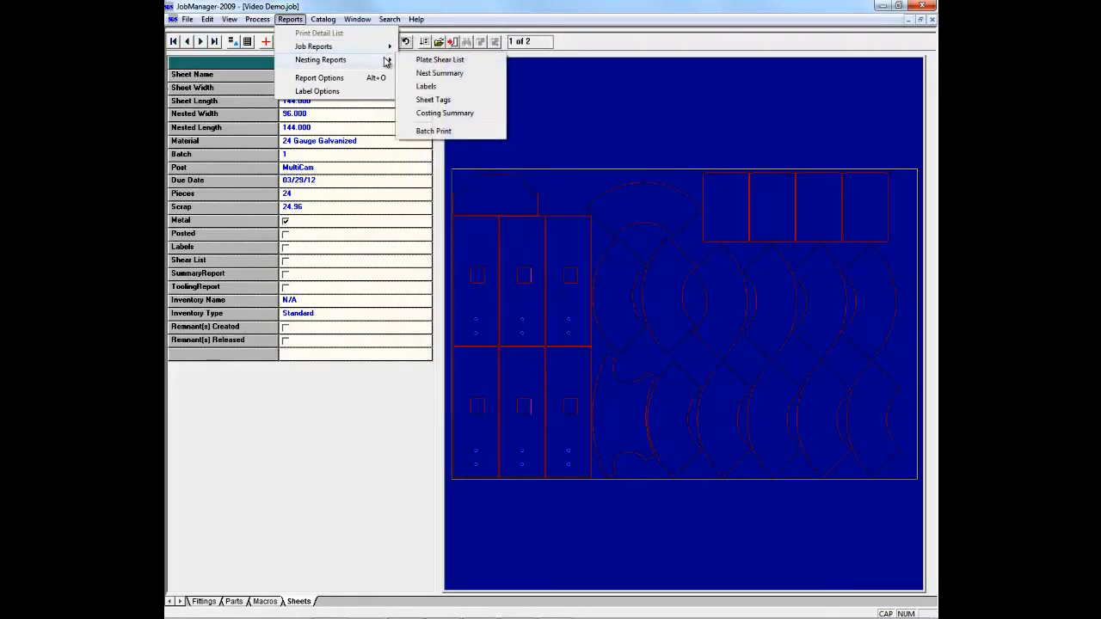
left_click(435, 73)
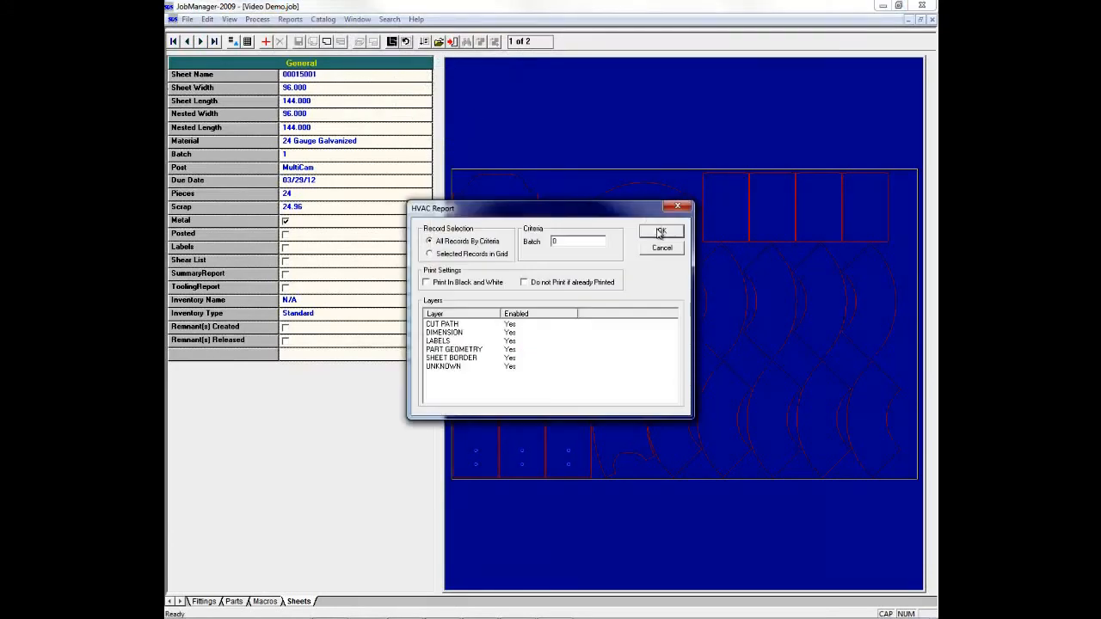
left_click(659, 231)
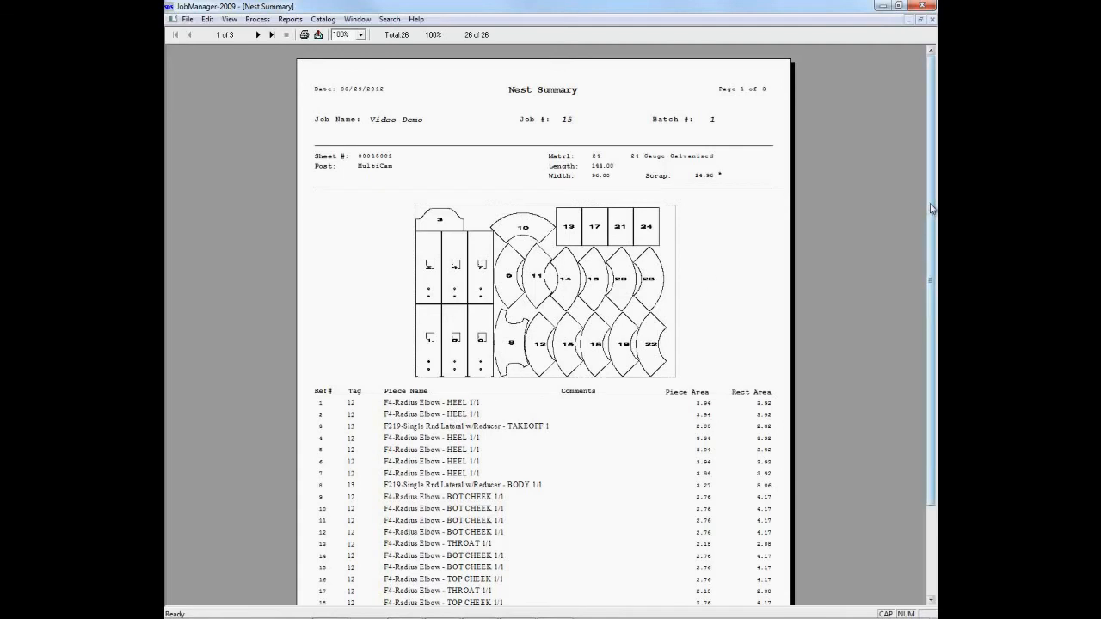
scroll(860, 207, "down", 1)
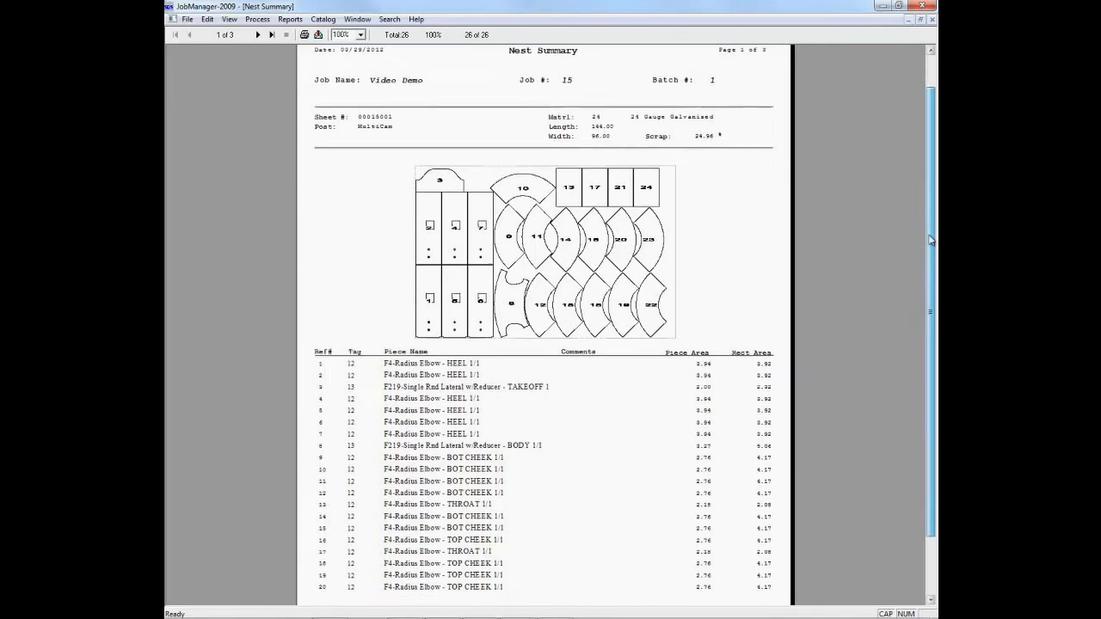
Step: Review the second page of the Nest Summary with its tooling and material summaries, and close the report
left_click(259, 34)
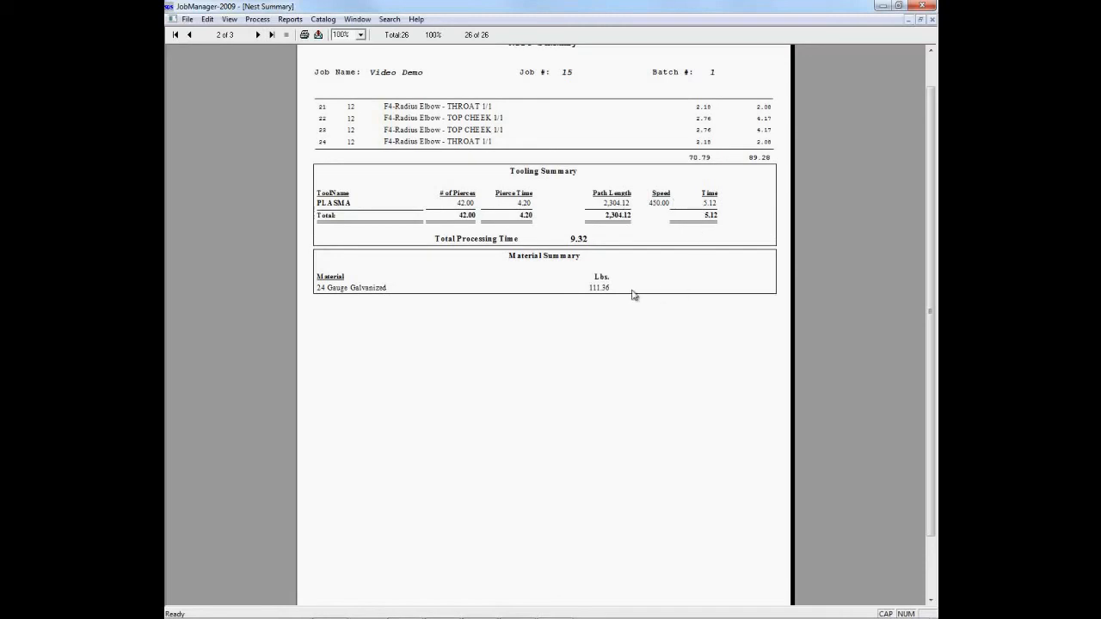
left_click_drag(933, 309, 937, 242)
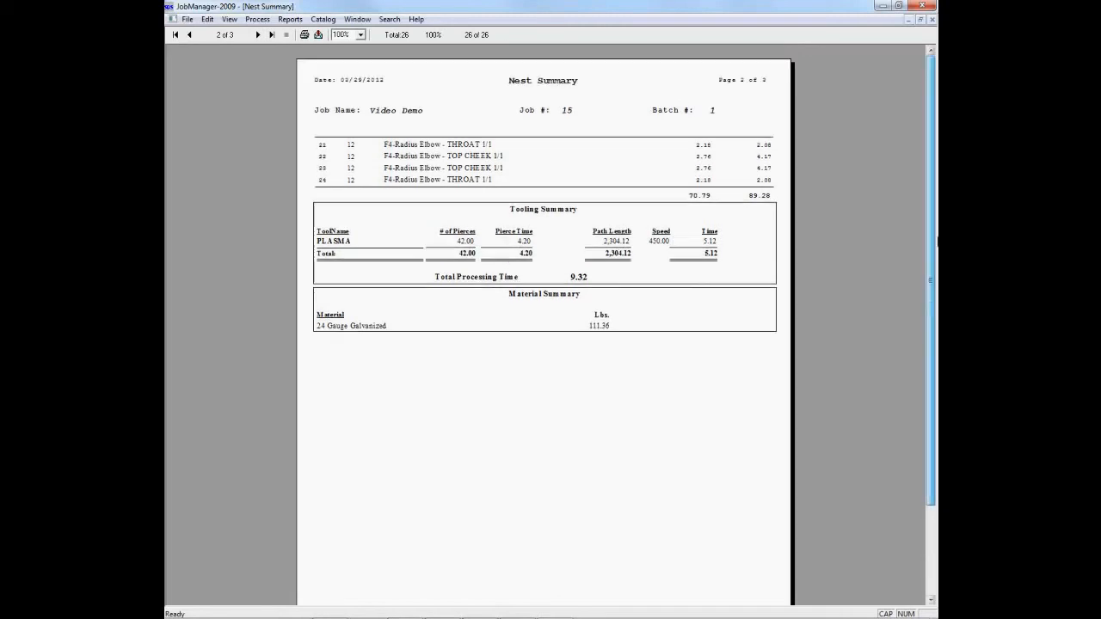
left_click(933, 22)
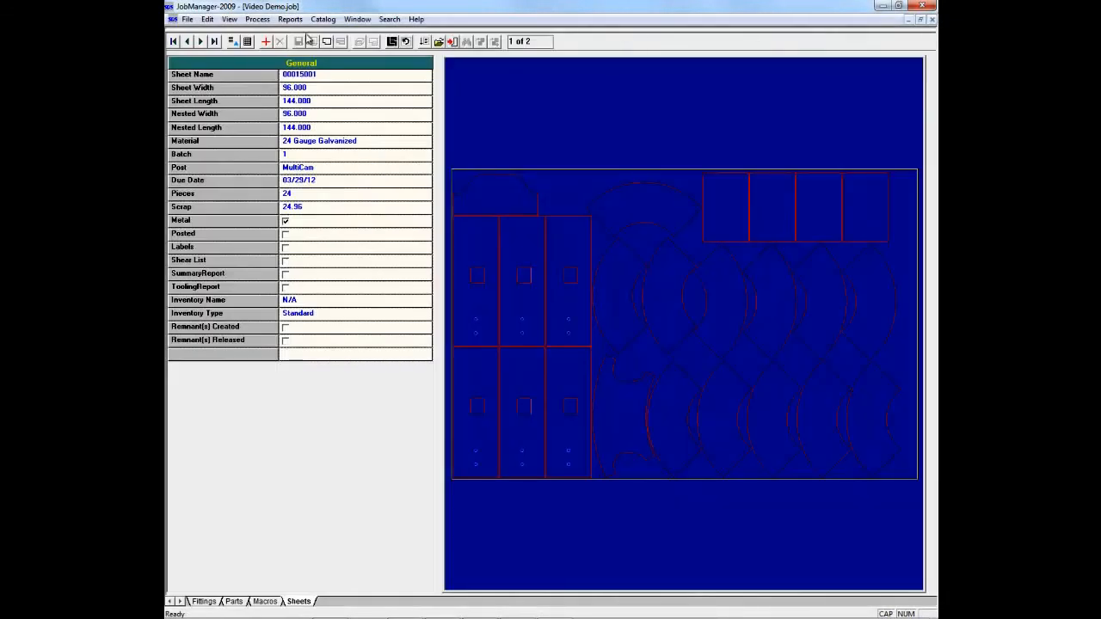
Step: Generate the Labels nesting report for all records by criteria with batch 0, look through its first four pages and close it
left_click(292, 18)
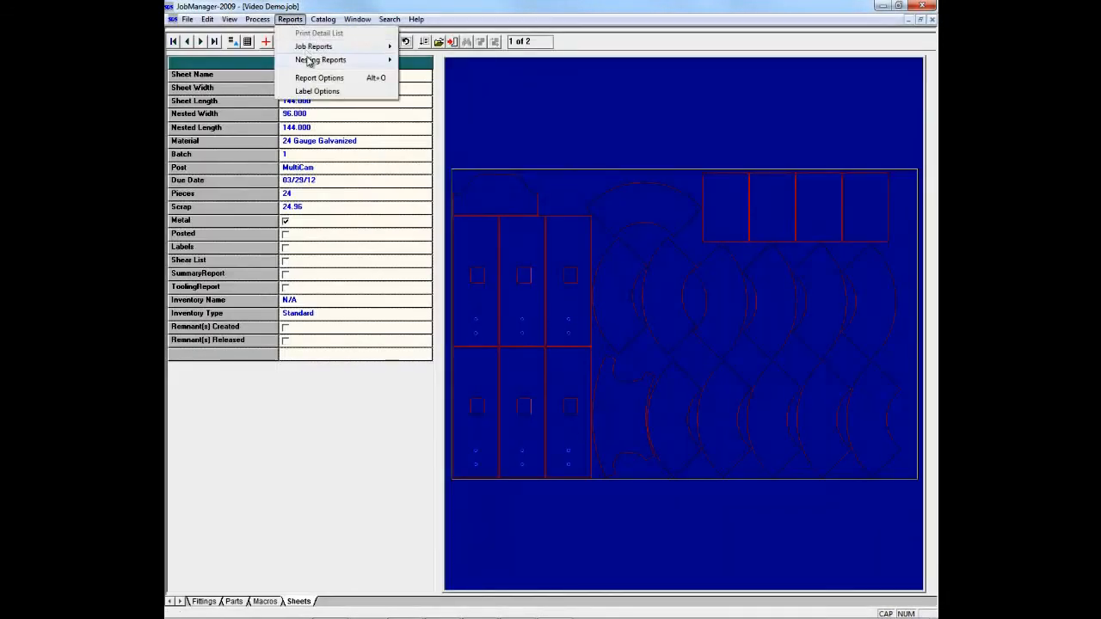
left_click(425, 87)
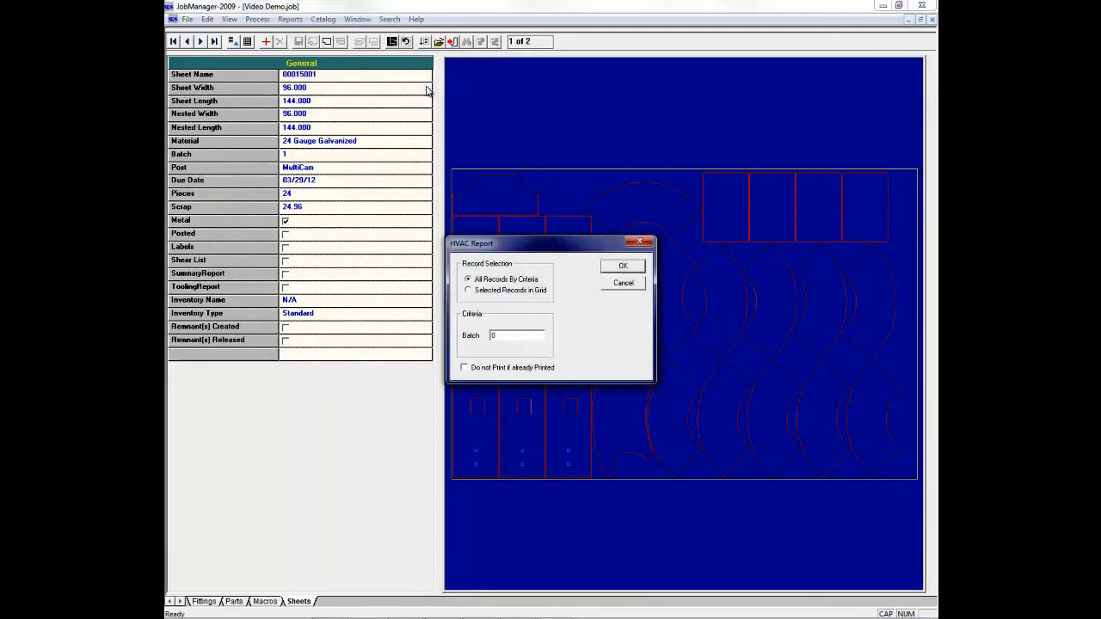
left_click(622, 266)
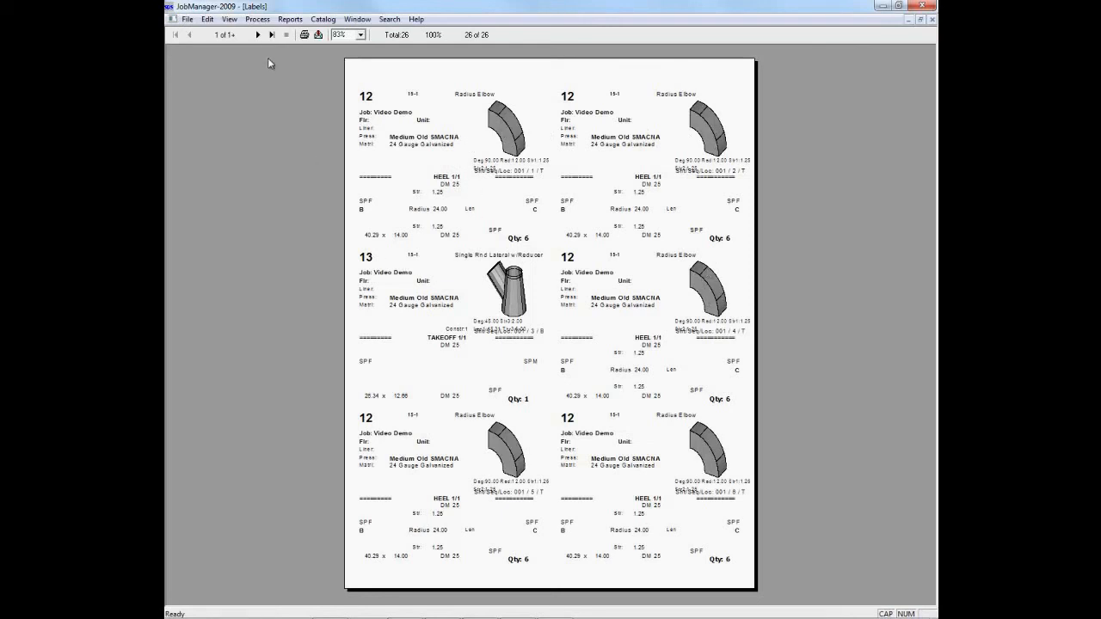
left_click(258, 38)
left_click(258, 37)
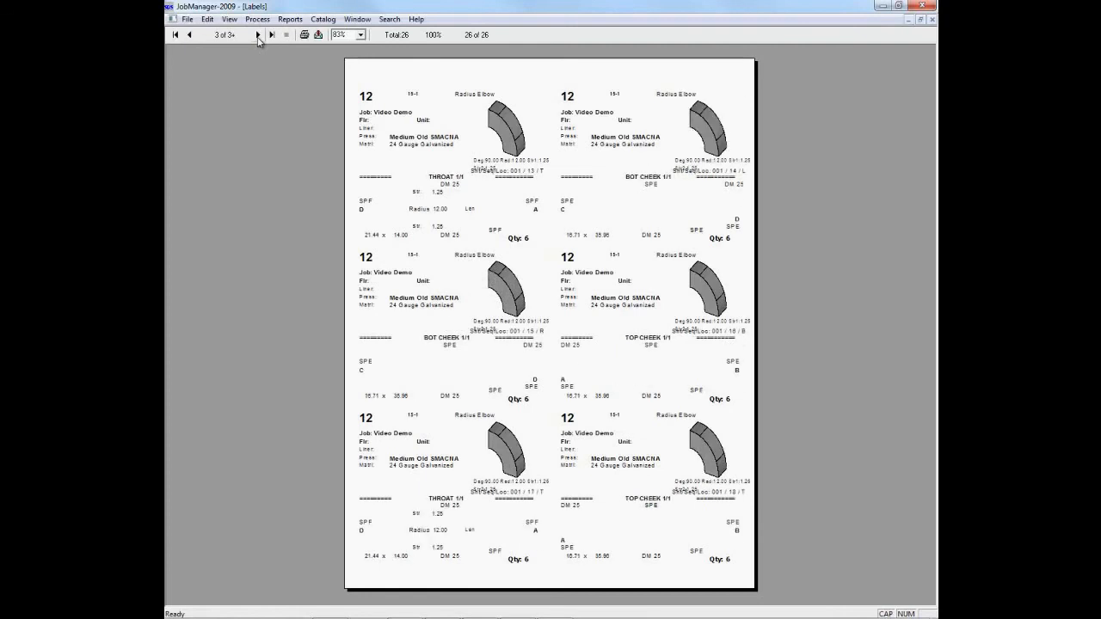
left_click(258, 38)
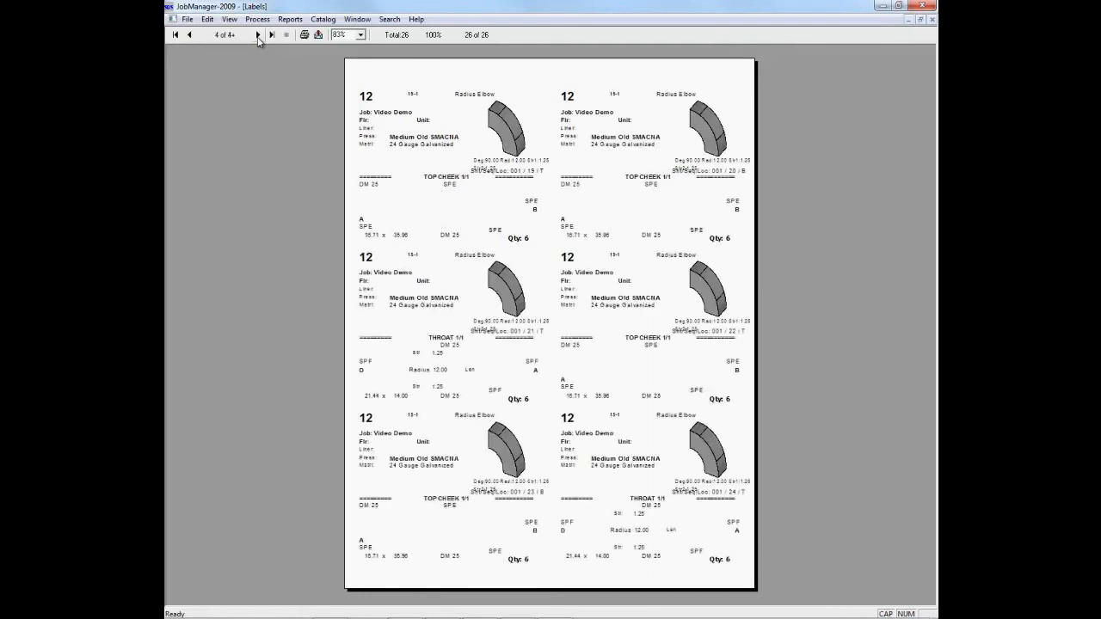
left_click(932, 19)
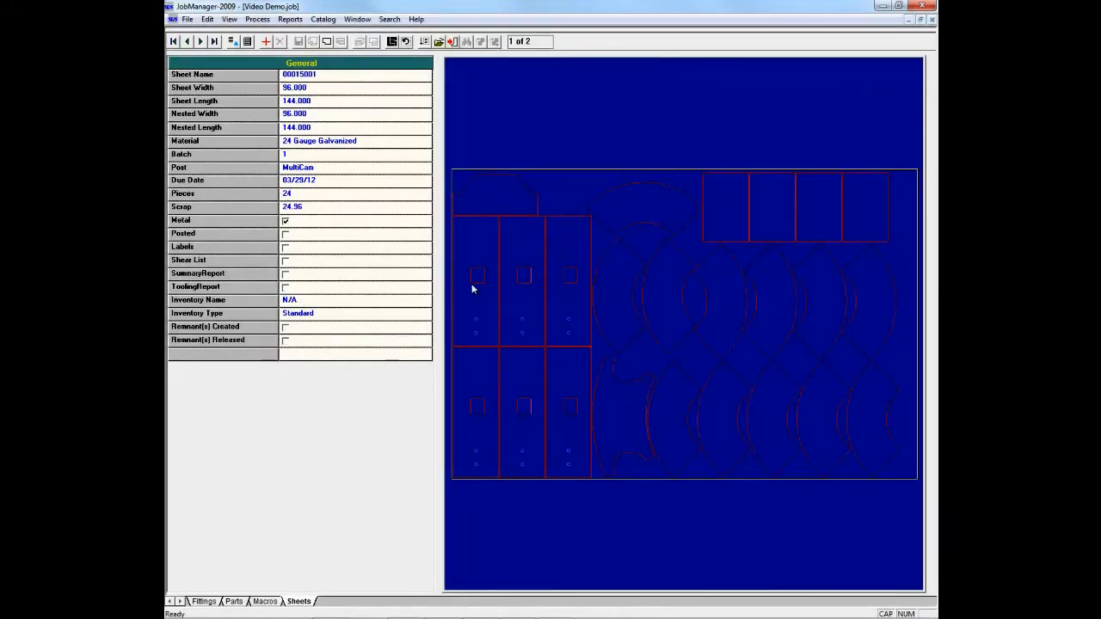
Step: Add the part DXF4 to the job's parts from the Sample DXF folder using the Part Browser
left_click(233, 601)
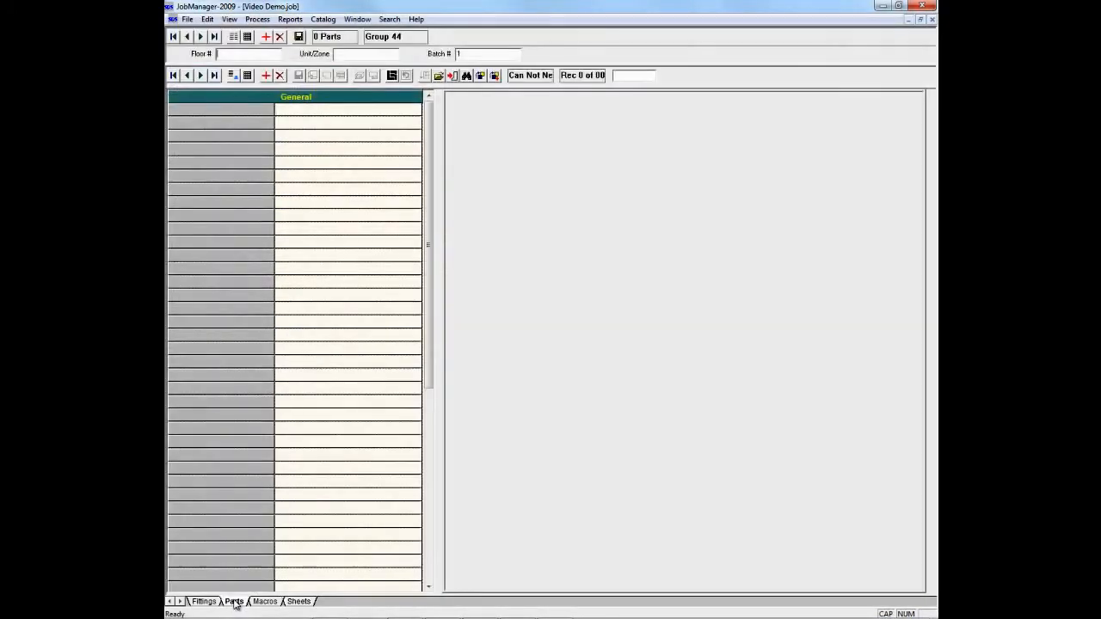
left_click(266, 76)
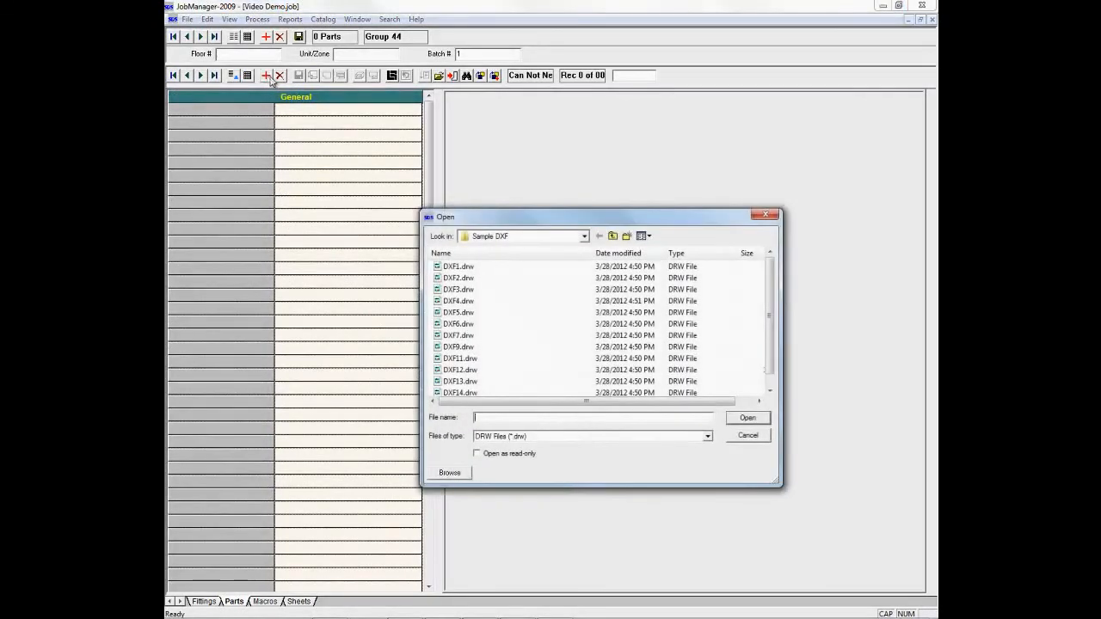
left_click(450, 473)
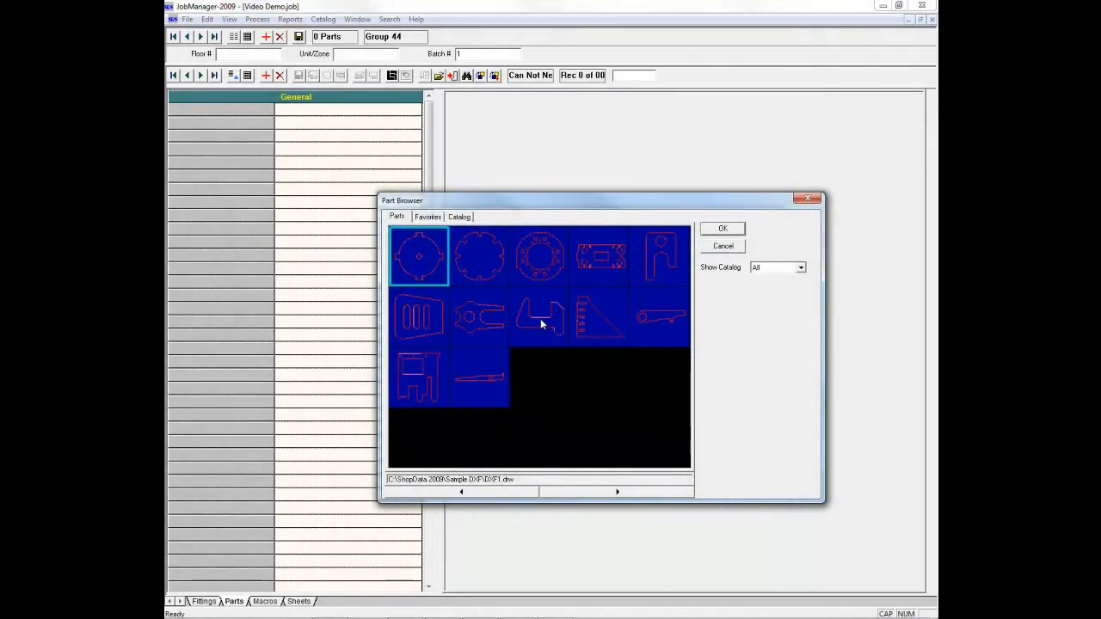
double_click(540, 319)
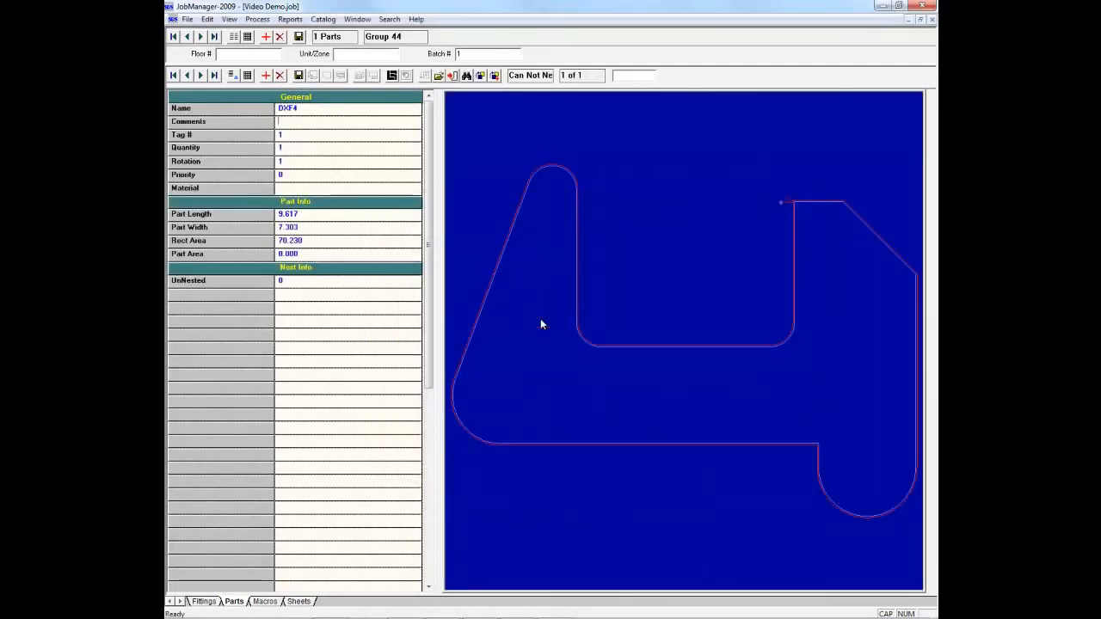
Step: Set the DXF4 part's quantity to 10 and its material to 16 Gauge Galvanized, and save it
left_click(294, 149)
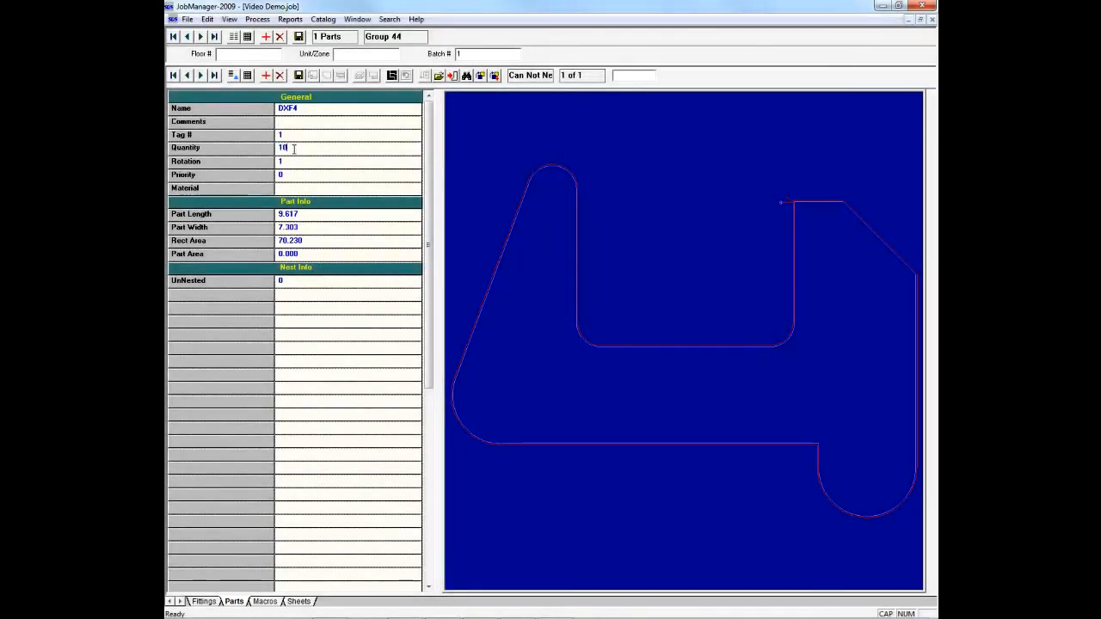
left_click(301, 188)
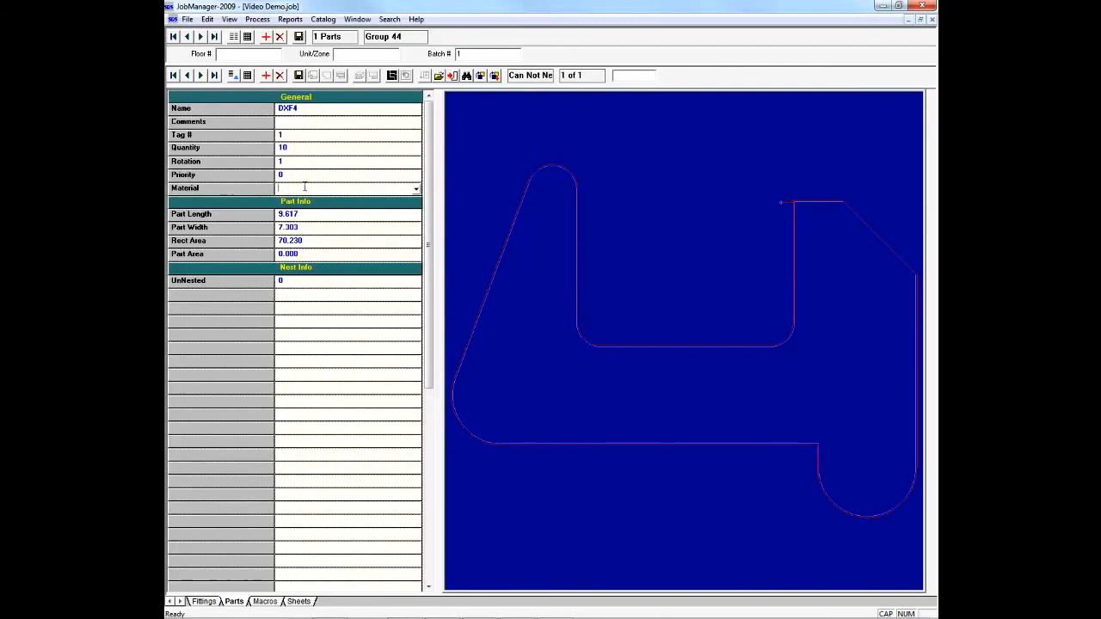
left_click(416, 191)
left_click(385, 242)
left_click(299, 74)
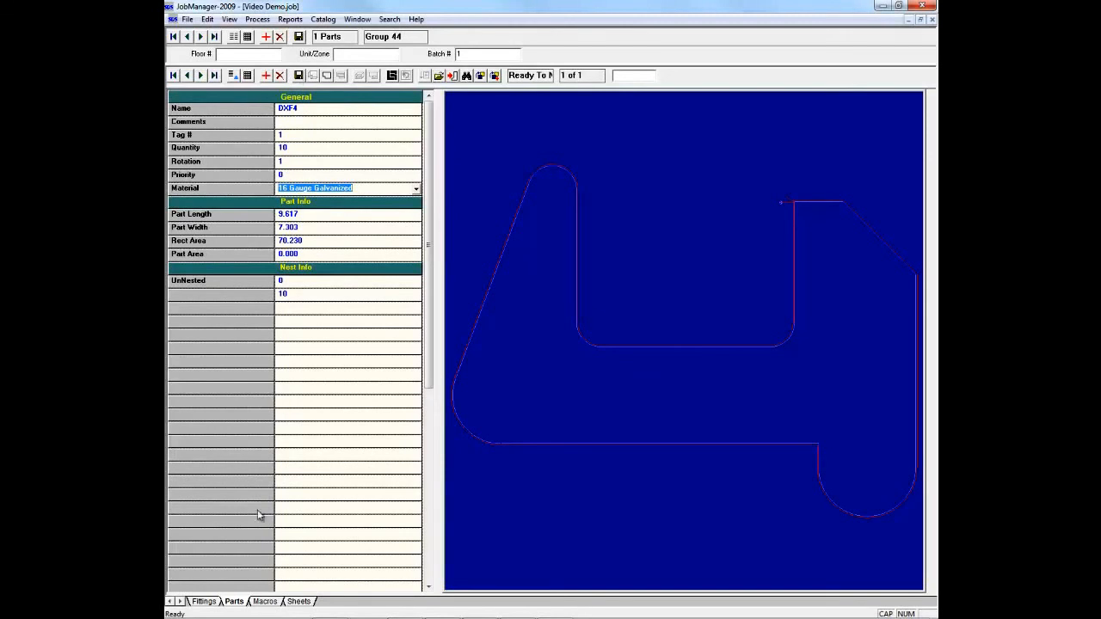
Step: Add the curb macro C3 to the job's macros using the Part Browser
left_click(265, 603)
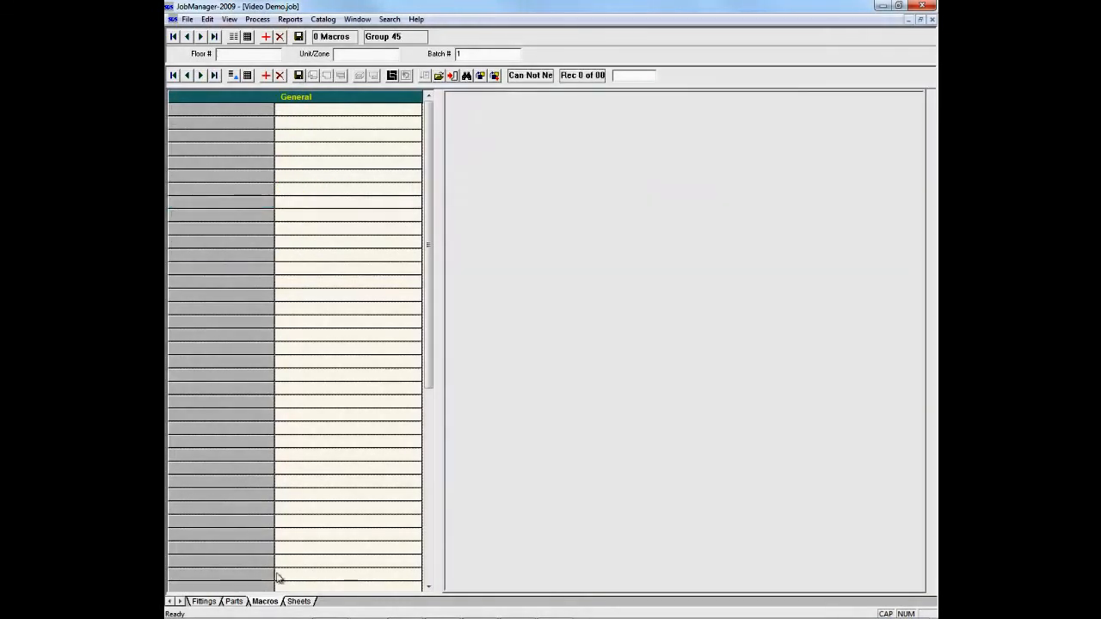
left_click(266, 76)
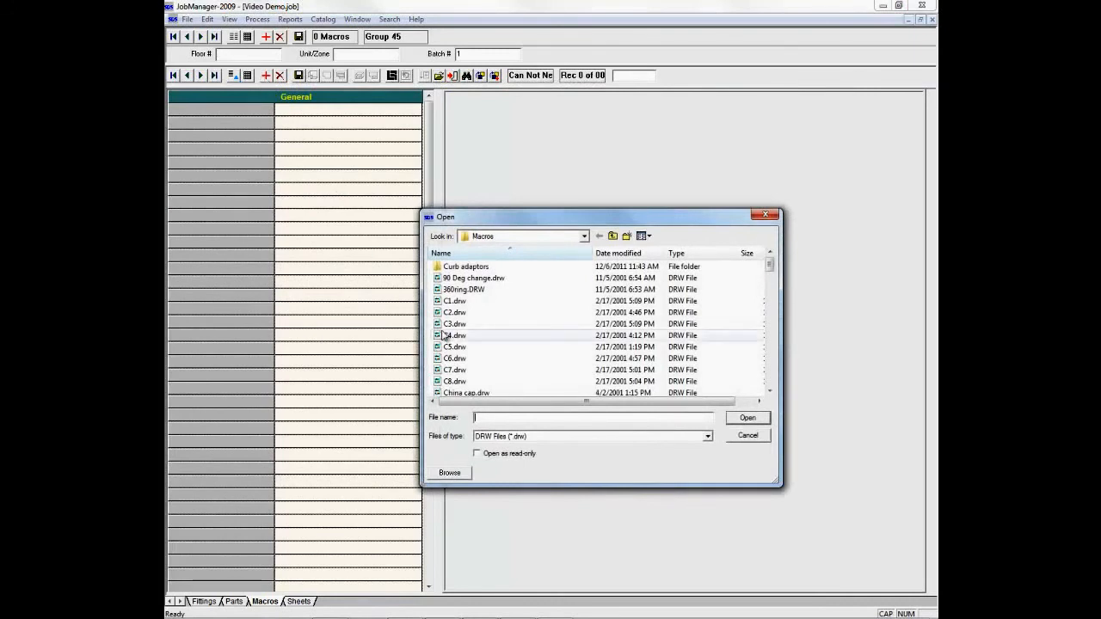
left_click(449, 475)
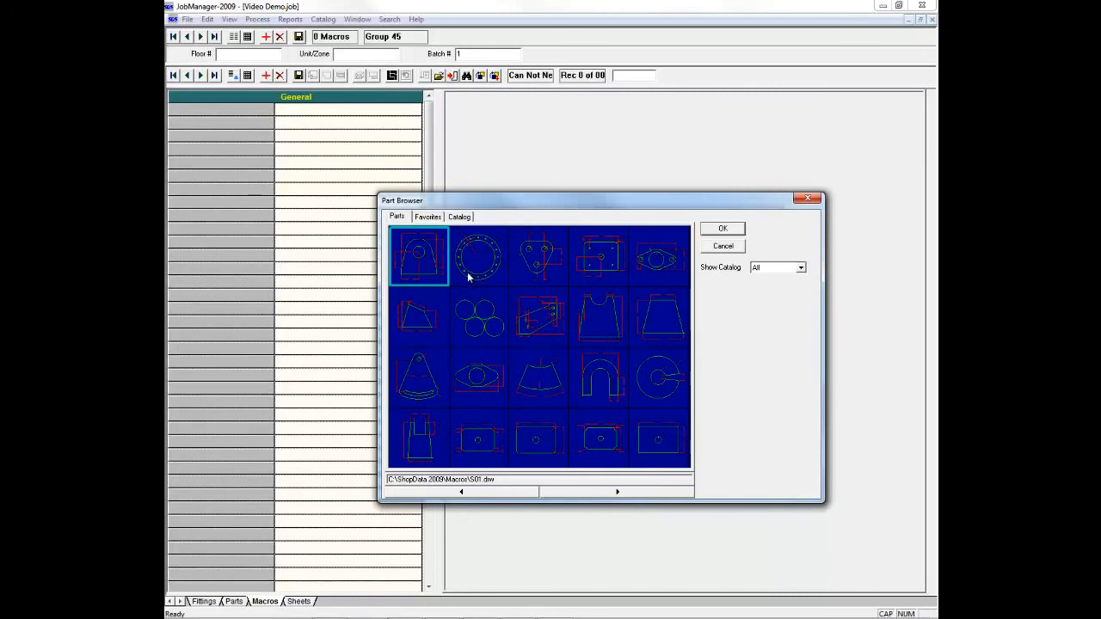
left_click(573, 493)
left_click(572, 493)
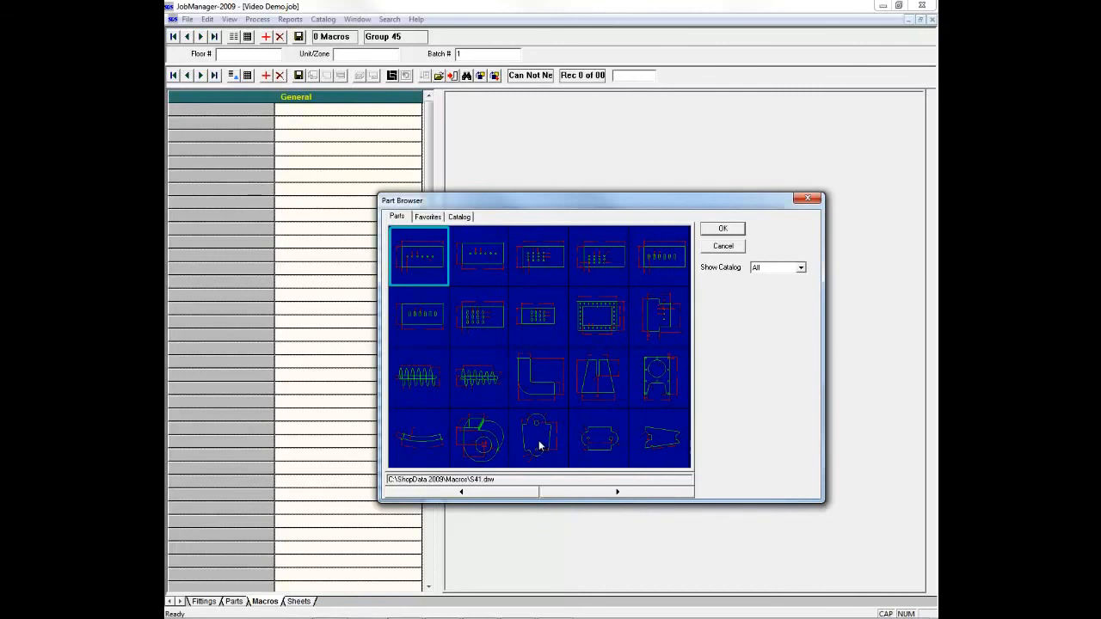
left_click(614, 495)
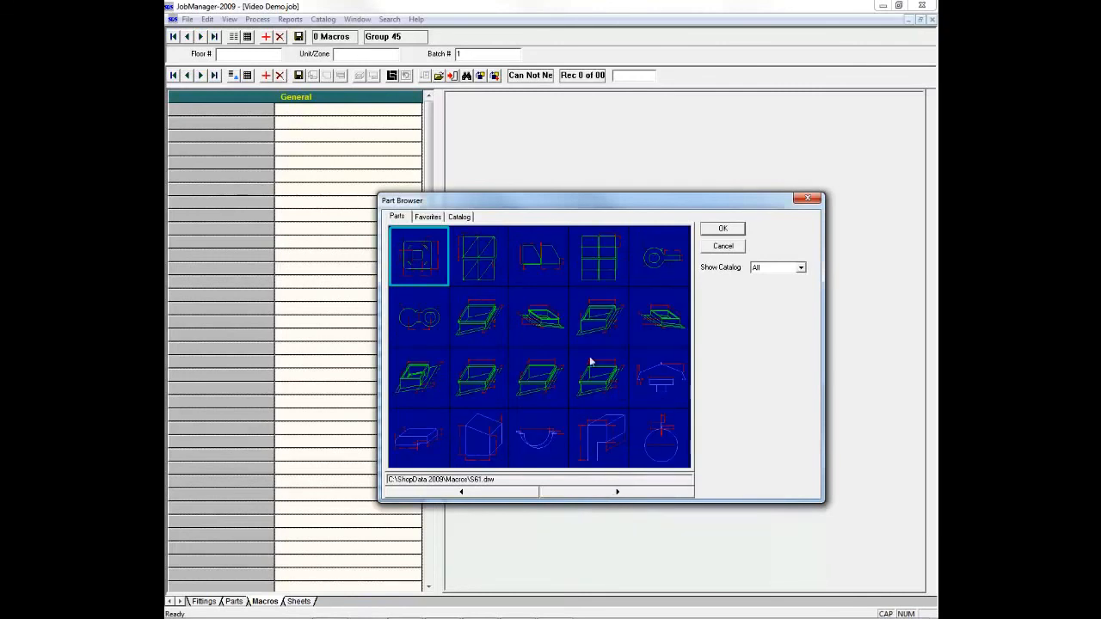
double_click(596, 329)
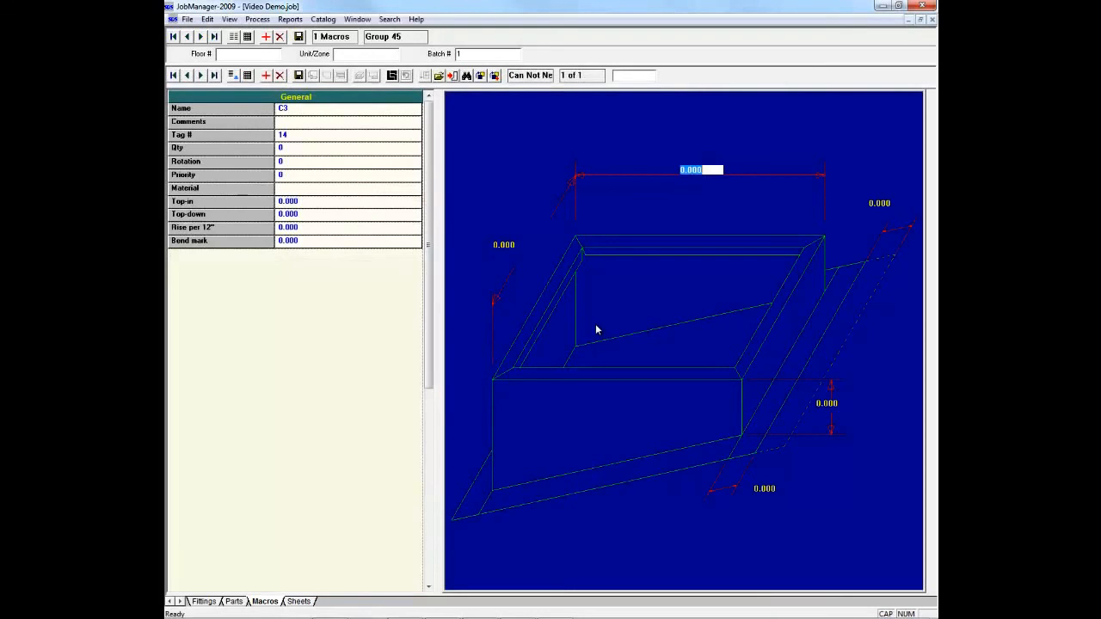
Step: Set the C3 curb's side length to 24, its height to 2 and both flange dimensions to 2
left_click(505, 246)
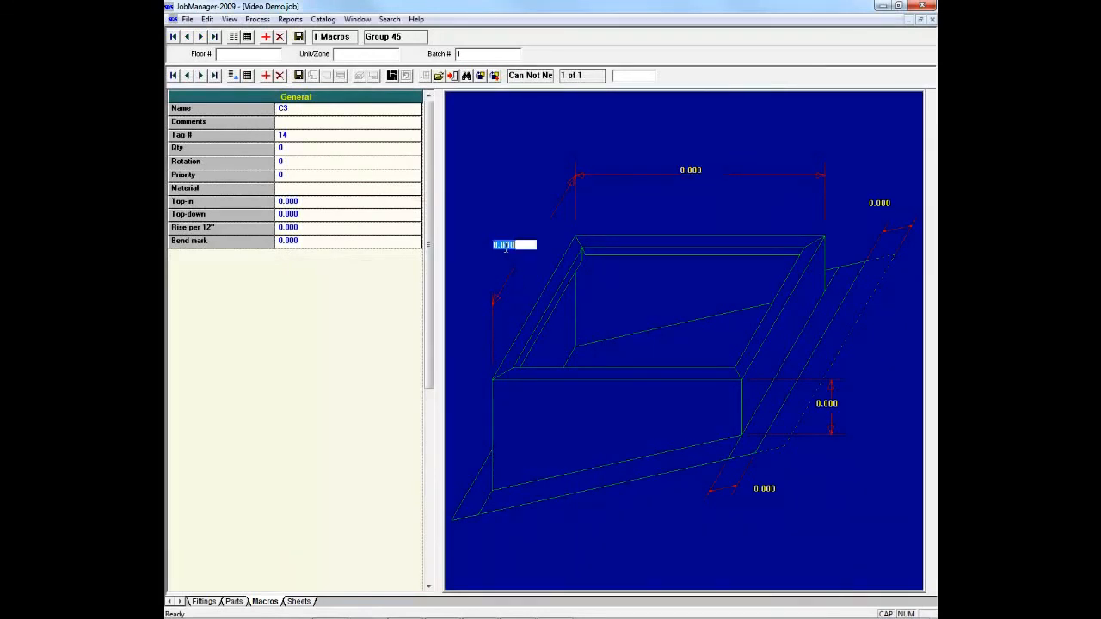
type("24")
key("Tab")
type("2")
key("Tab")
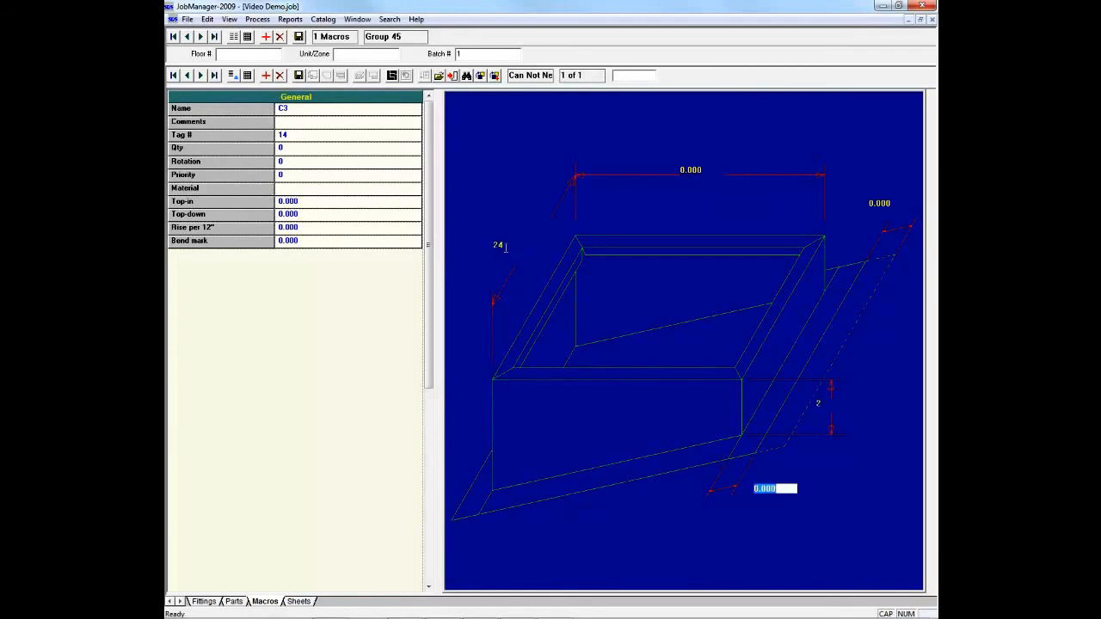
type("2")
key("Tab")
type("2")
key("Tab")
key("Tab")
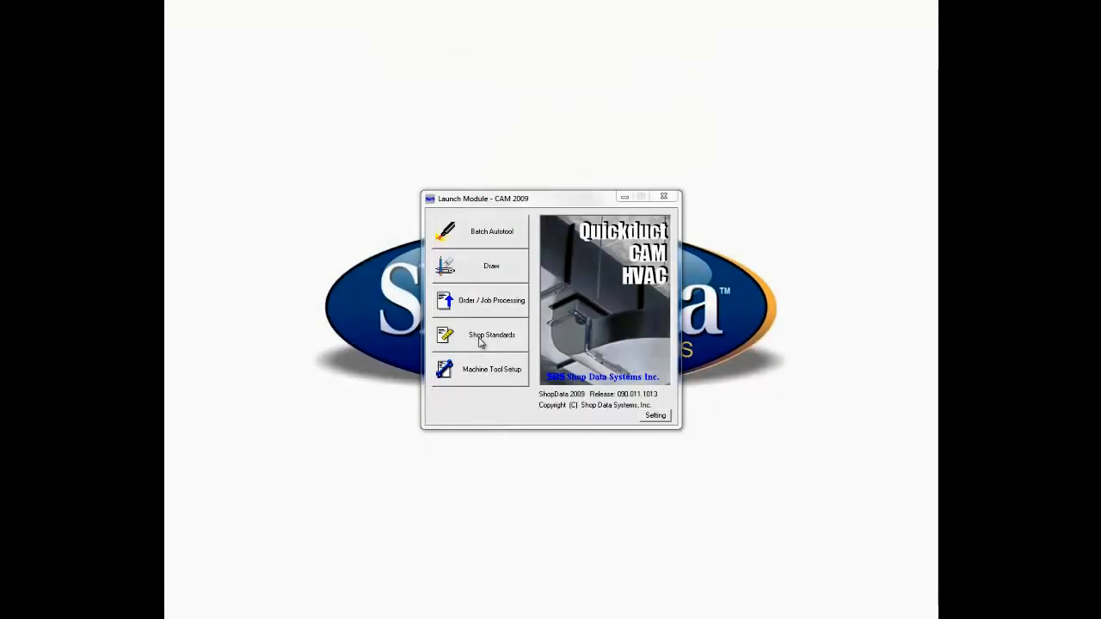
Step: Launch the Shop Standards module and review the list of materials as a grid, returning to the single-record form
left_click(481, 340)
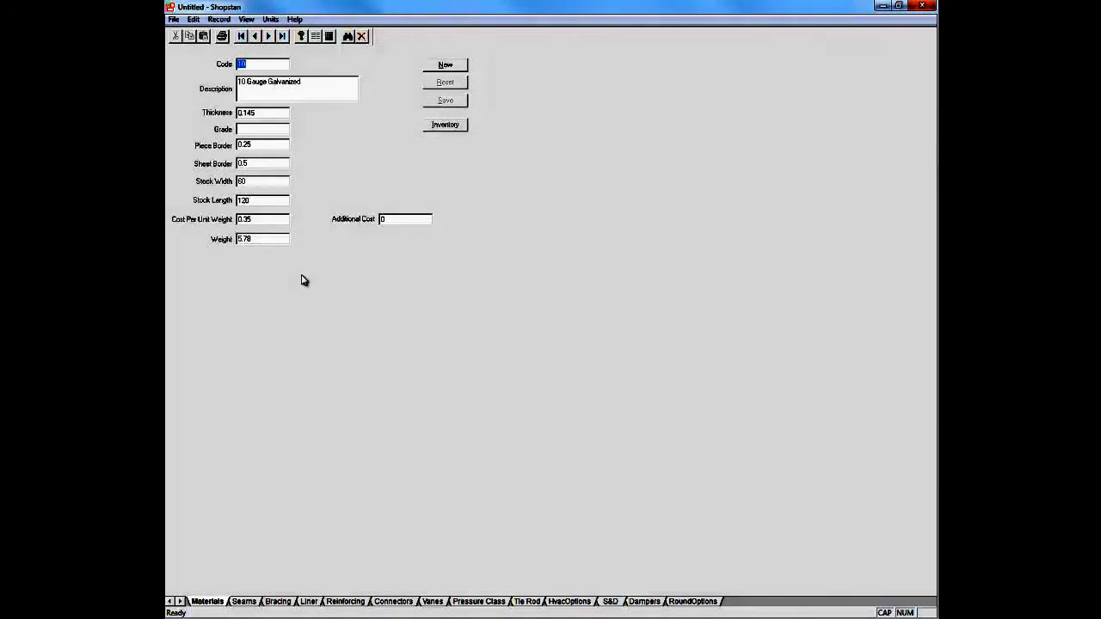
left_click(329, 36)
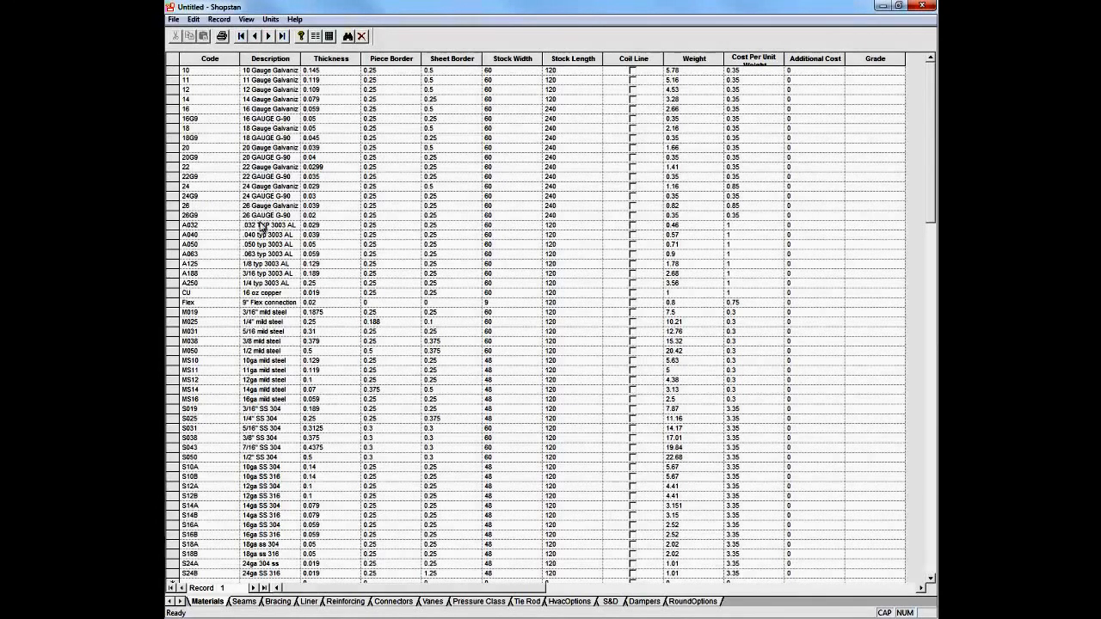
left_click(315, 37)
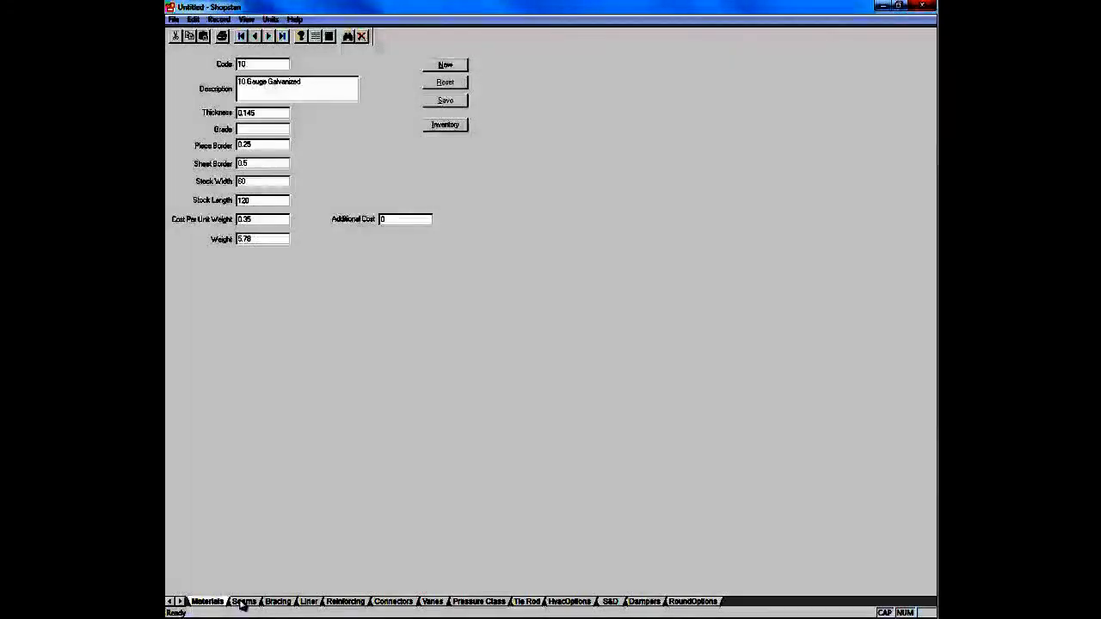
Step: Review the seam standards as a grid and return to the single-record form
left_click(245, 601)
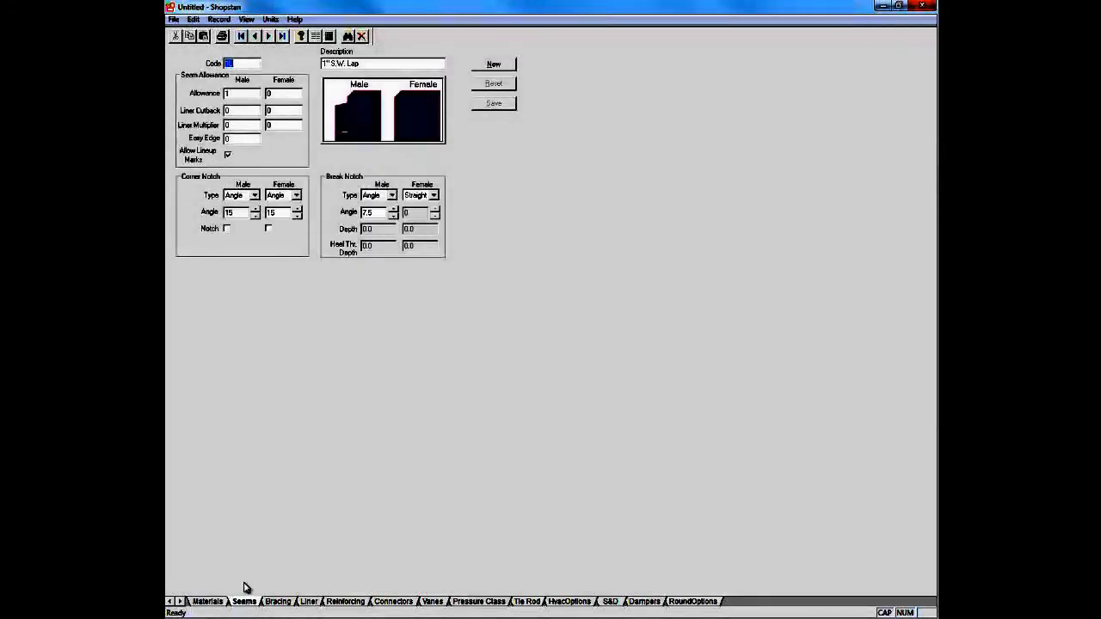
left_click(330, 37)
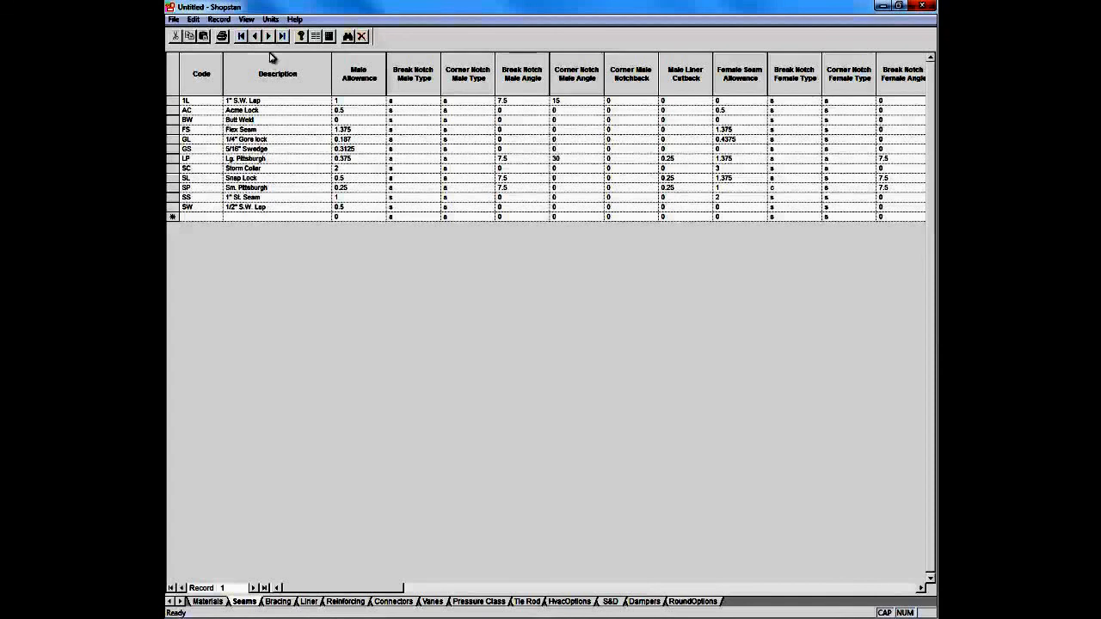
left_click(316, 36)
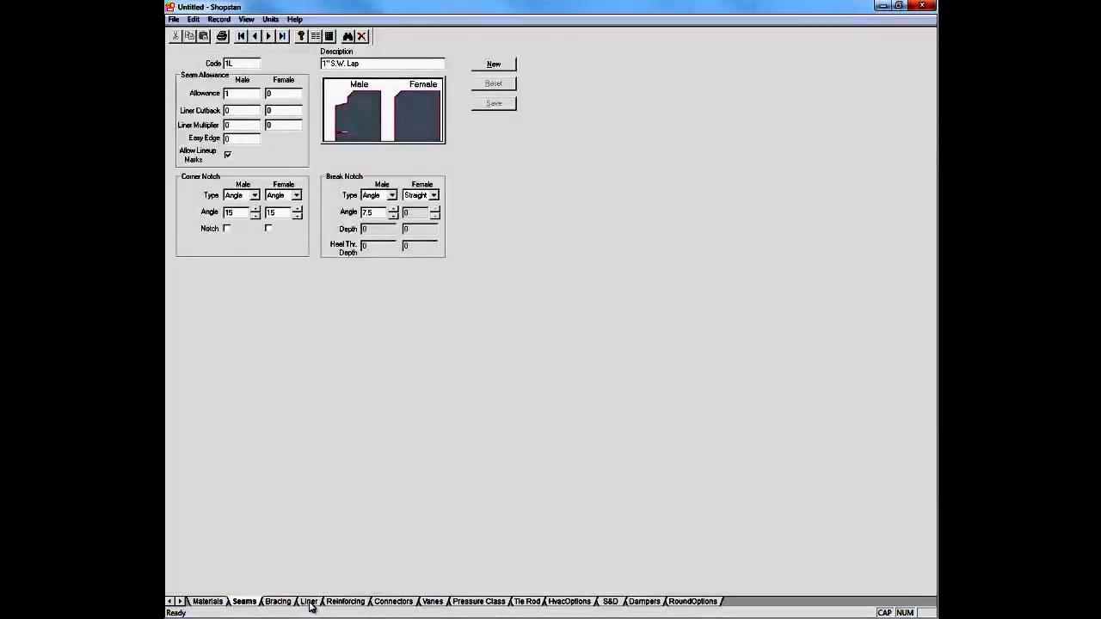
Step: Review the connector standards as a grid and return to the single-record form
left_click(394, 601)
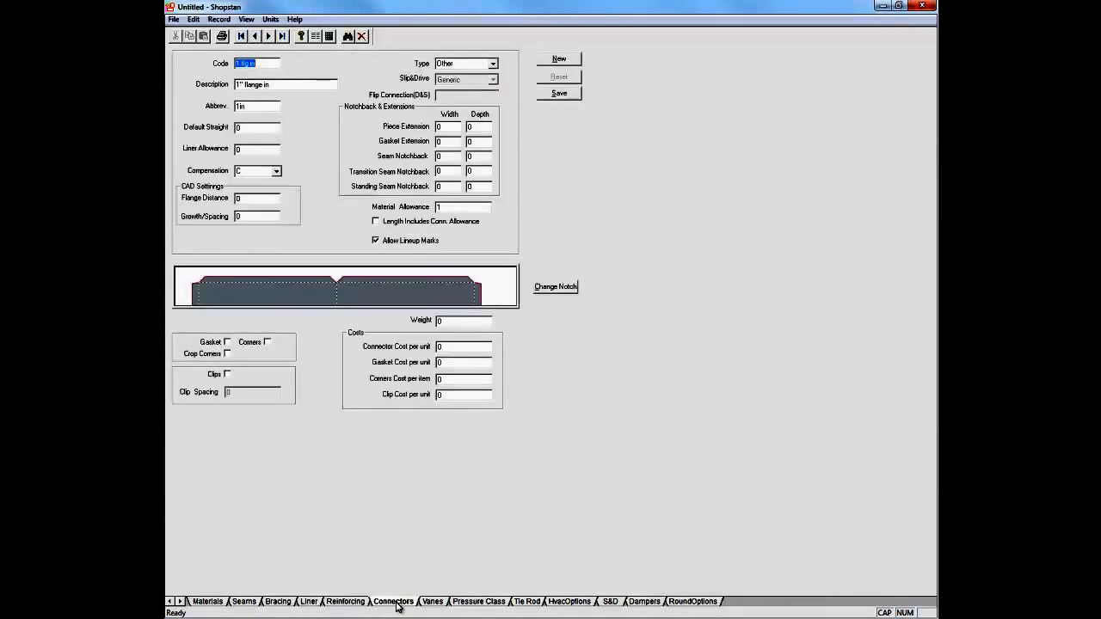
left_click(329, 36)
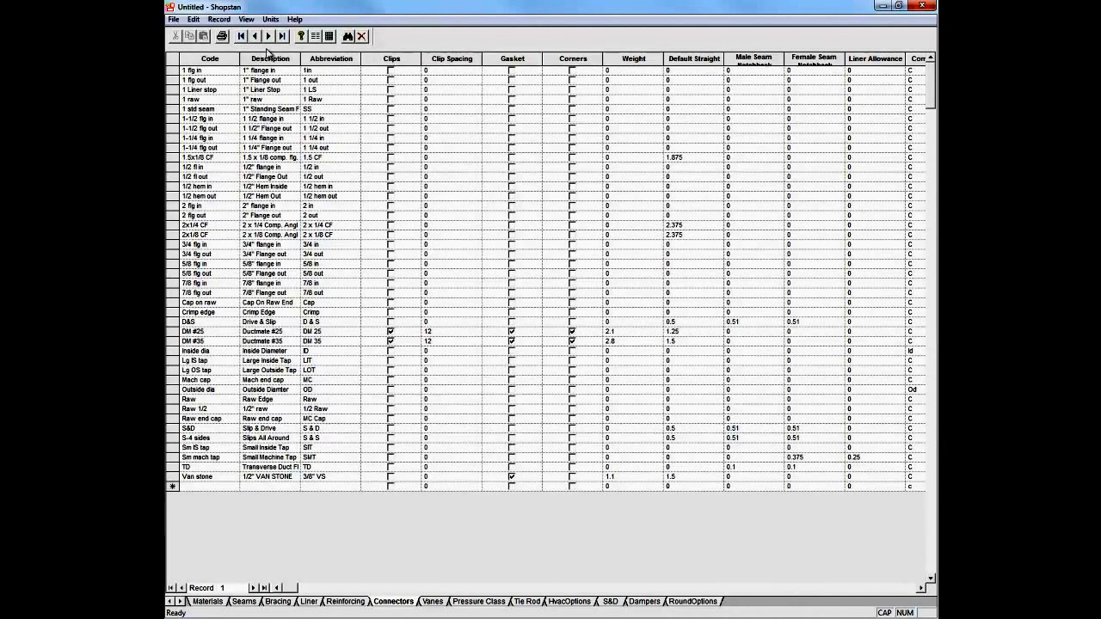
left_click(316, 36)
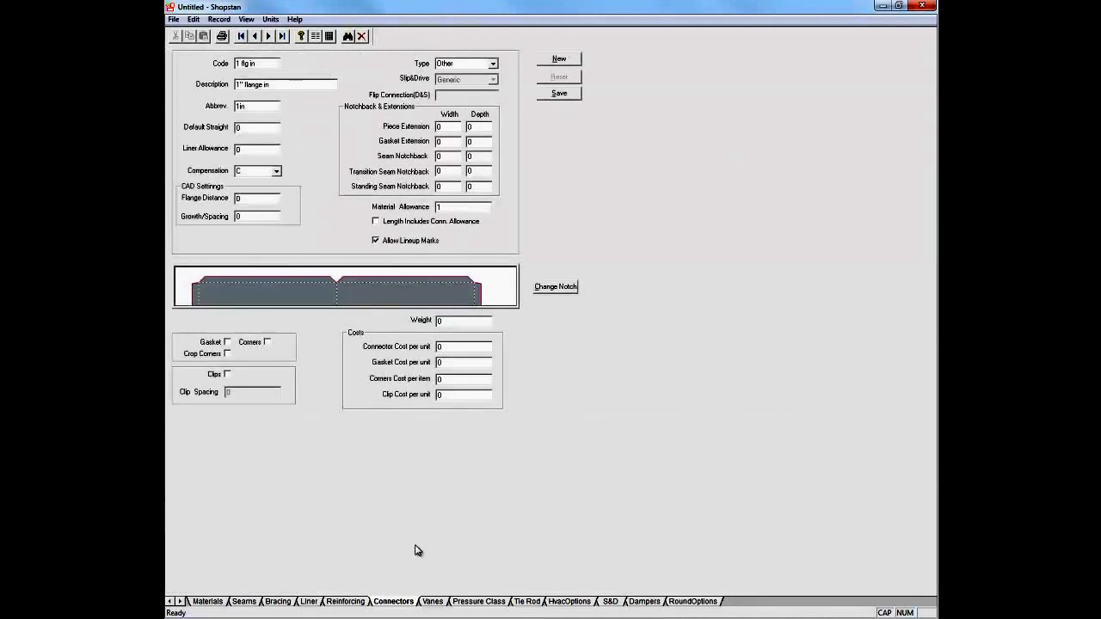
Step: Look through the pressure class grid to its end, return to the single-record form and display the round options
left_click(464, 605)
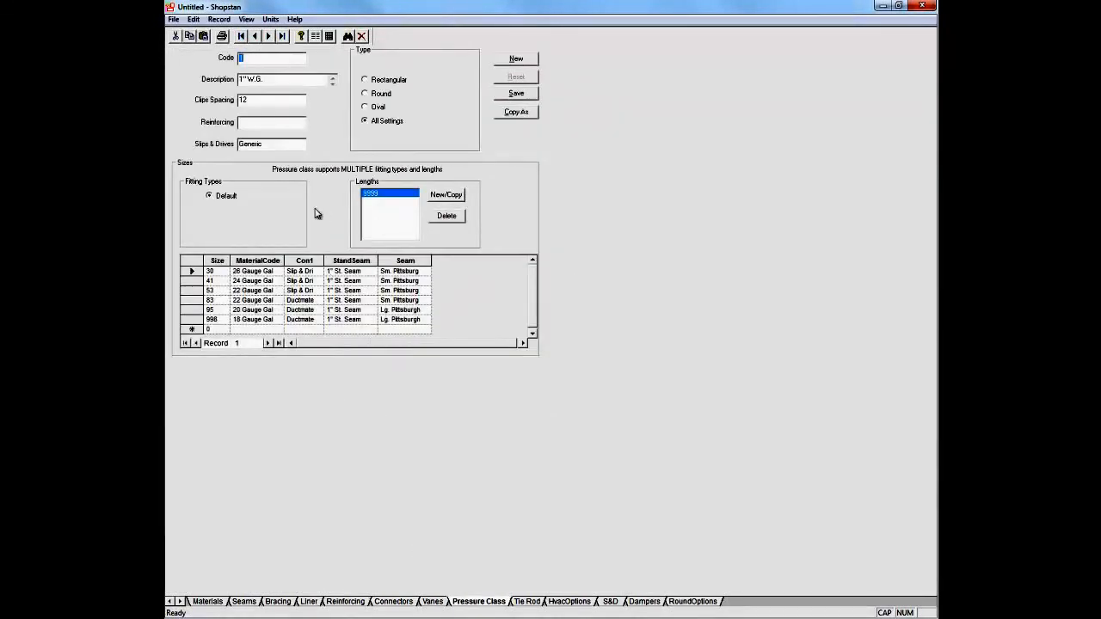
left_click(329, 36)
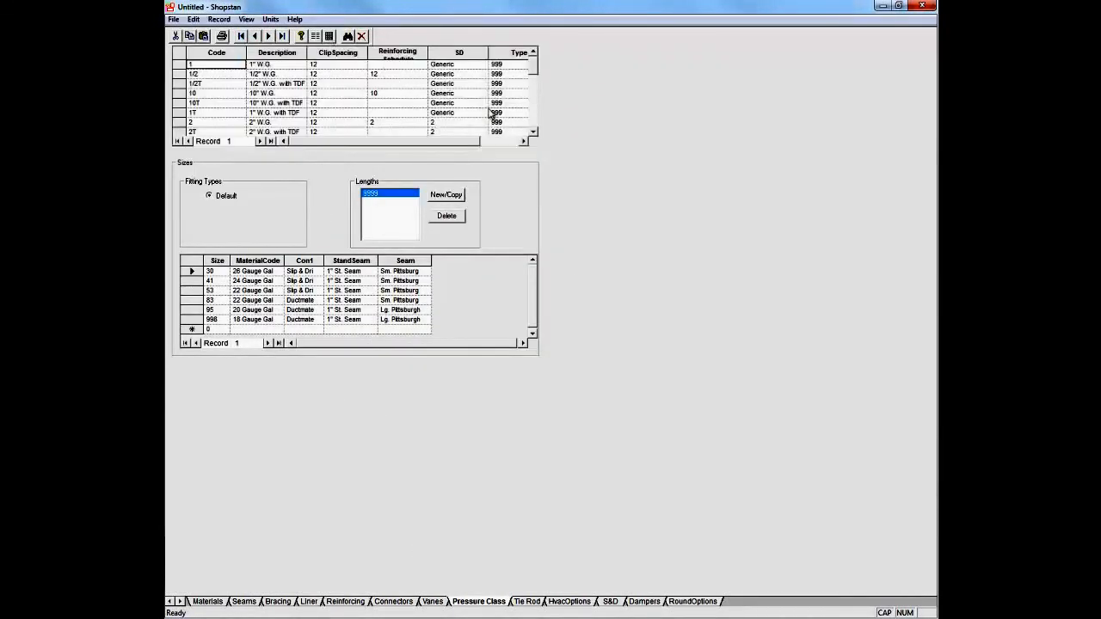
left_click(534, 132)
left_click(534, 133)
left_click(533, 132)
left_click(533, 133)
left_click(534, 132)
left_click(534, 132)
left_click(533, 132)
left_click(534, 132)
left_click(534, 133)
left_click(534, 132)
left_click(533, 133)
left_click(533, 132)
left_click(533, 132)
left_click(533, 133)
left_click(533, 133)
left_click(533, 132)
left_click_drag(534, 123, 529, 69)
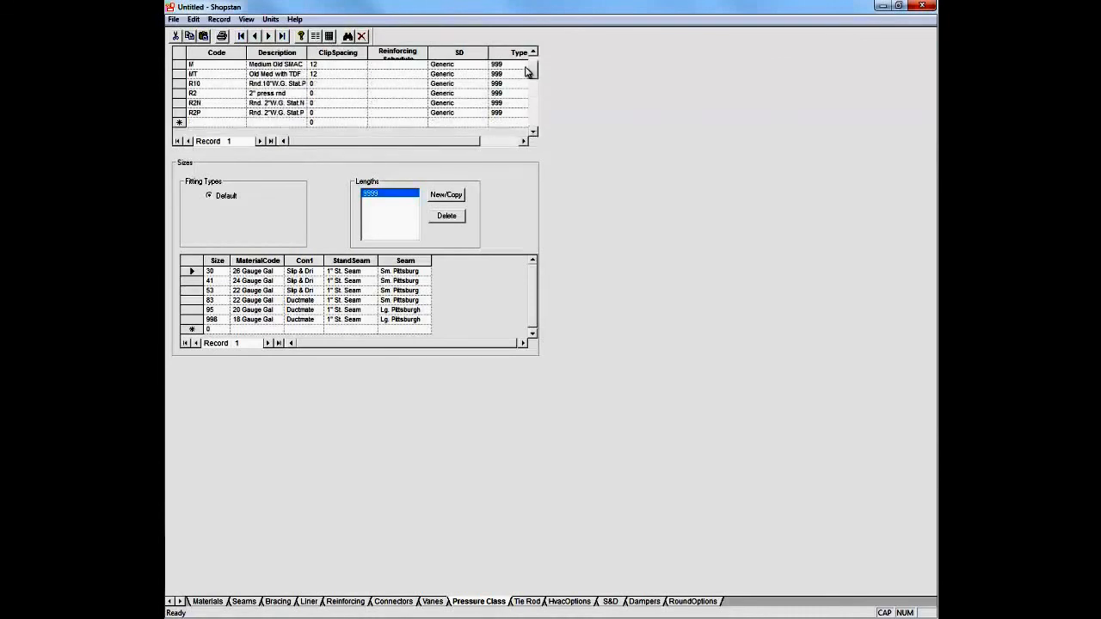
left_click(315, 36)
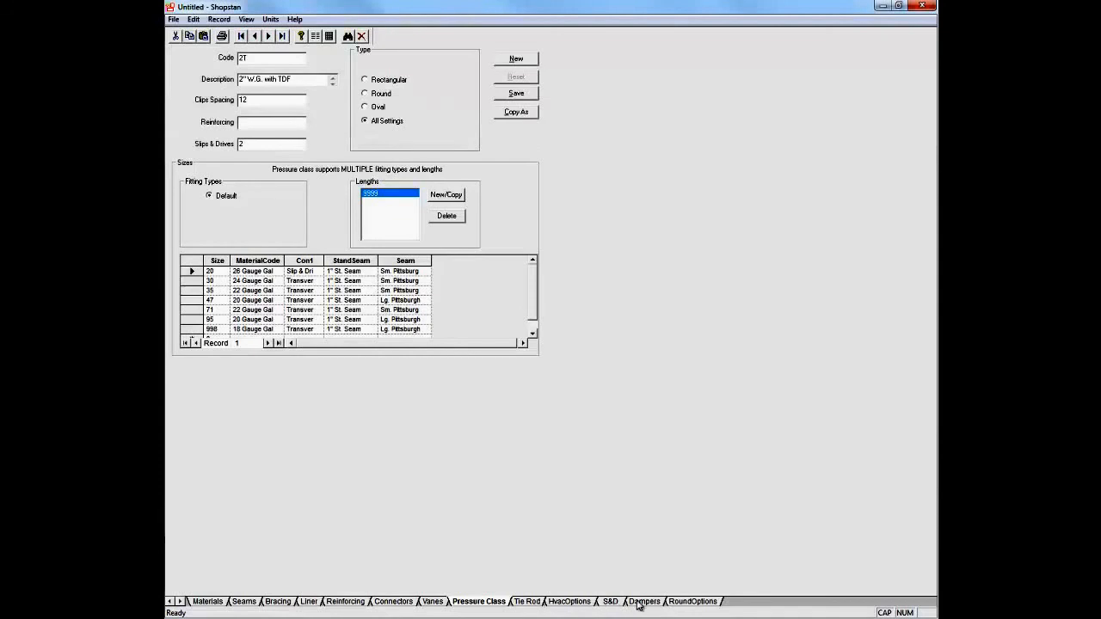
left_click(682, 603)
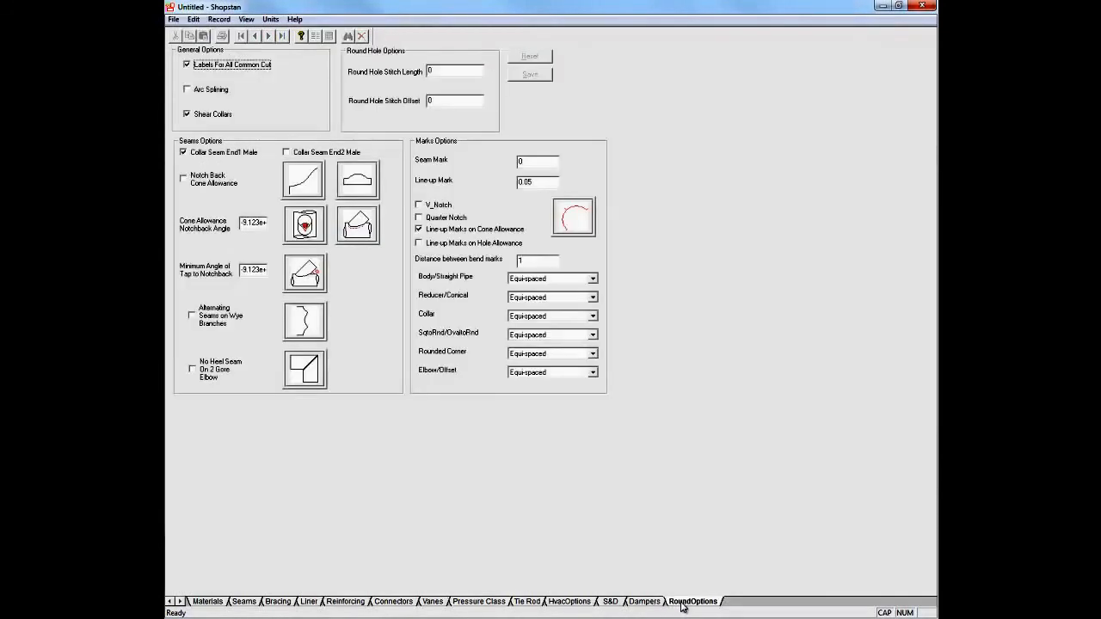